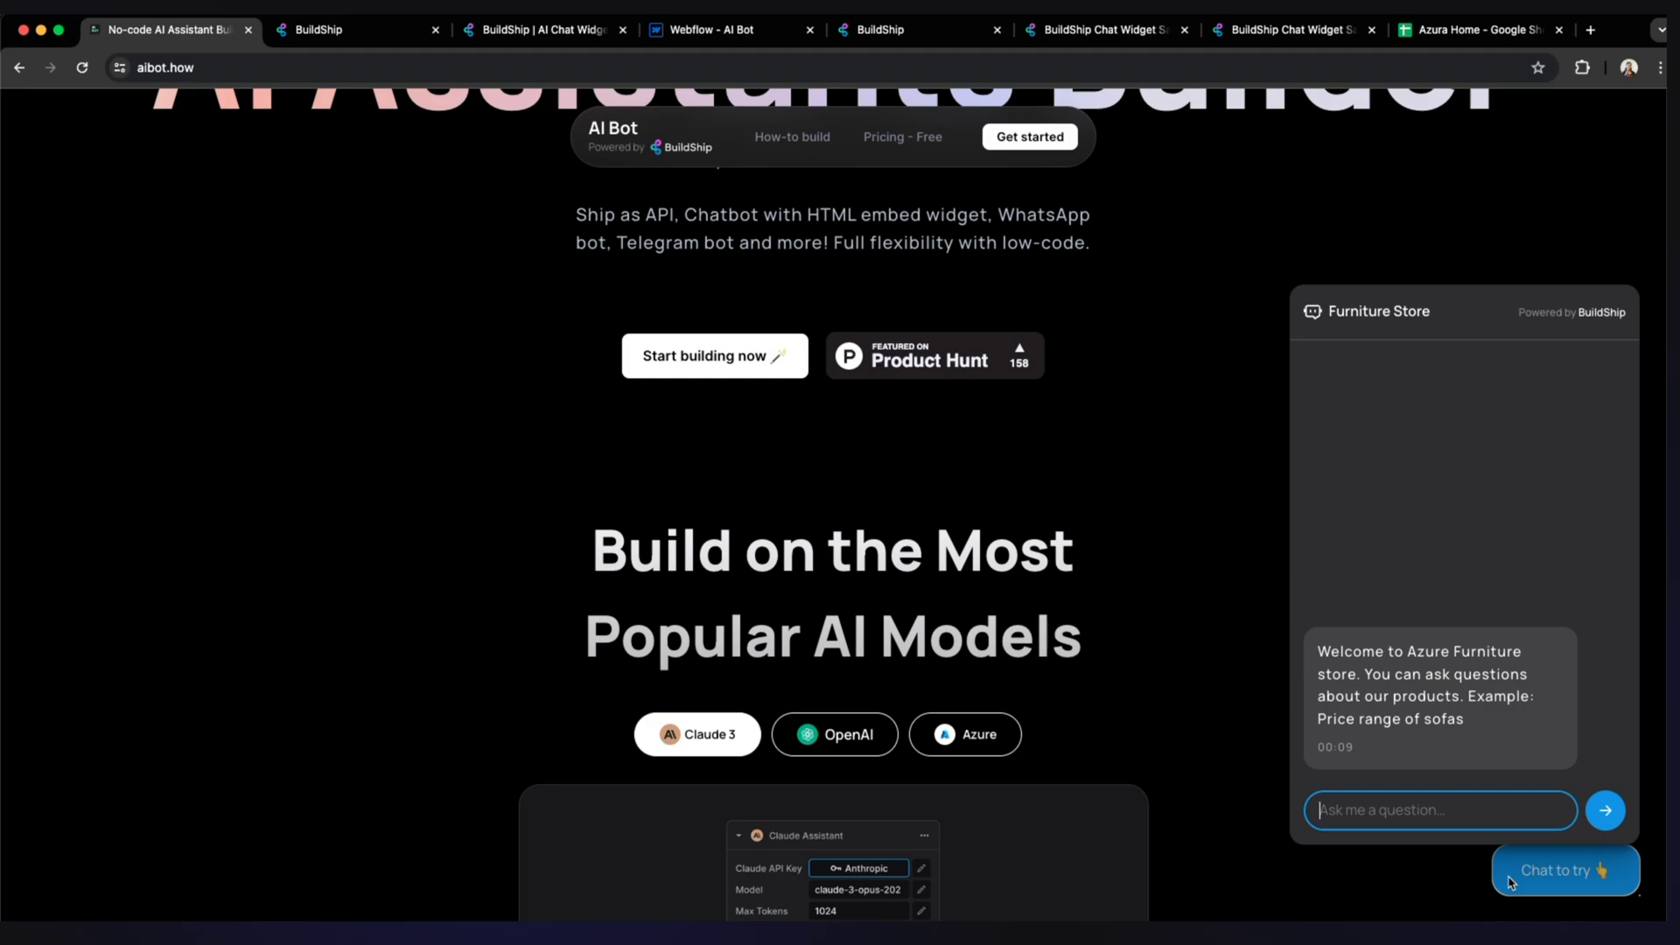
Ask the Furniture Store chatbot for the "Price range of sofas" by copying the example question from its greeting.
left_click_drag(1318, 718, 1483, 723)
key("super+c")
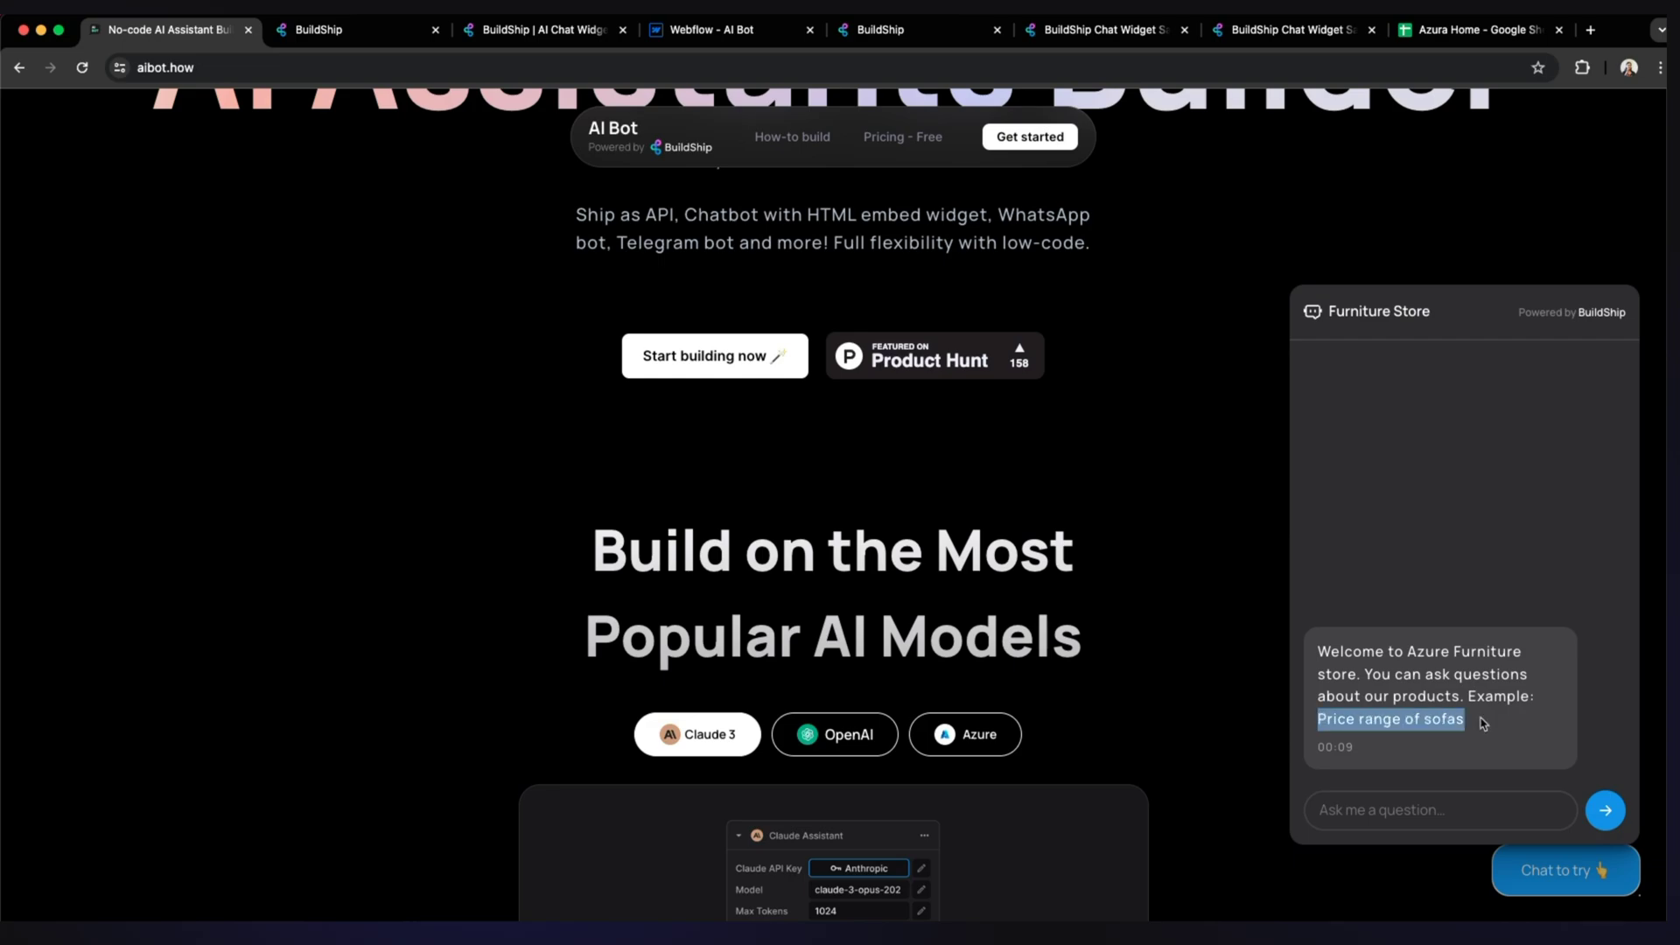
left_click(1446, 812)
key("super+v")
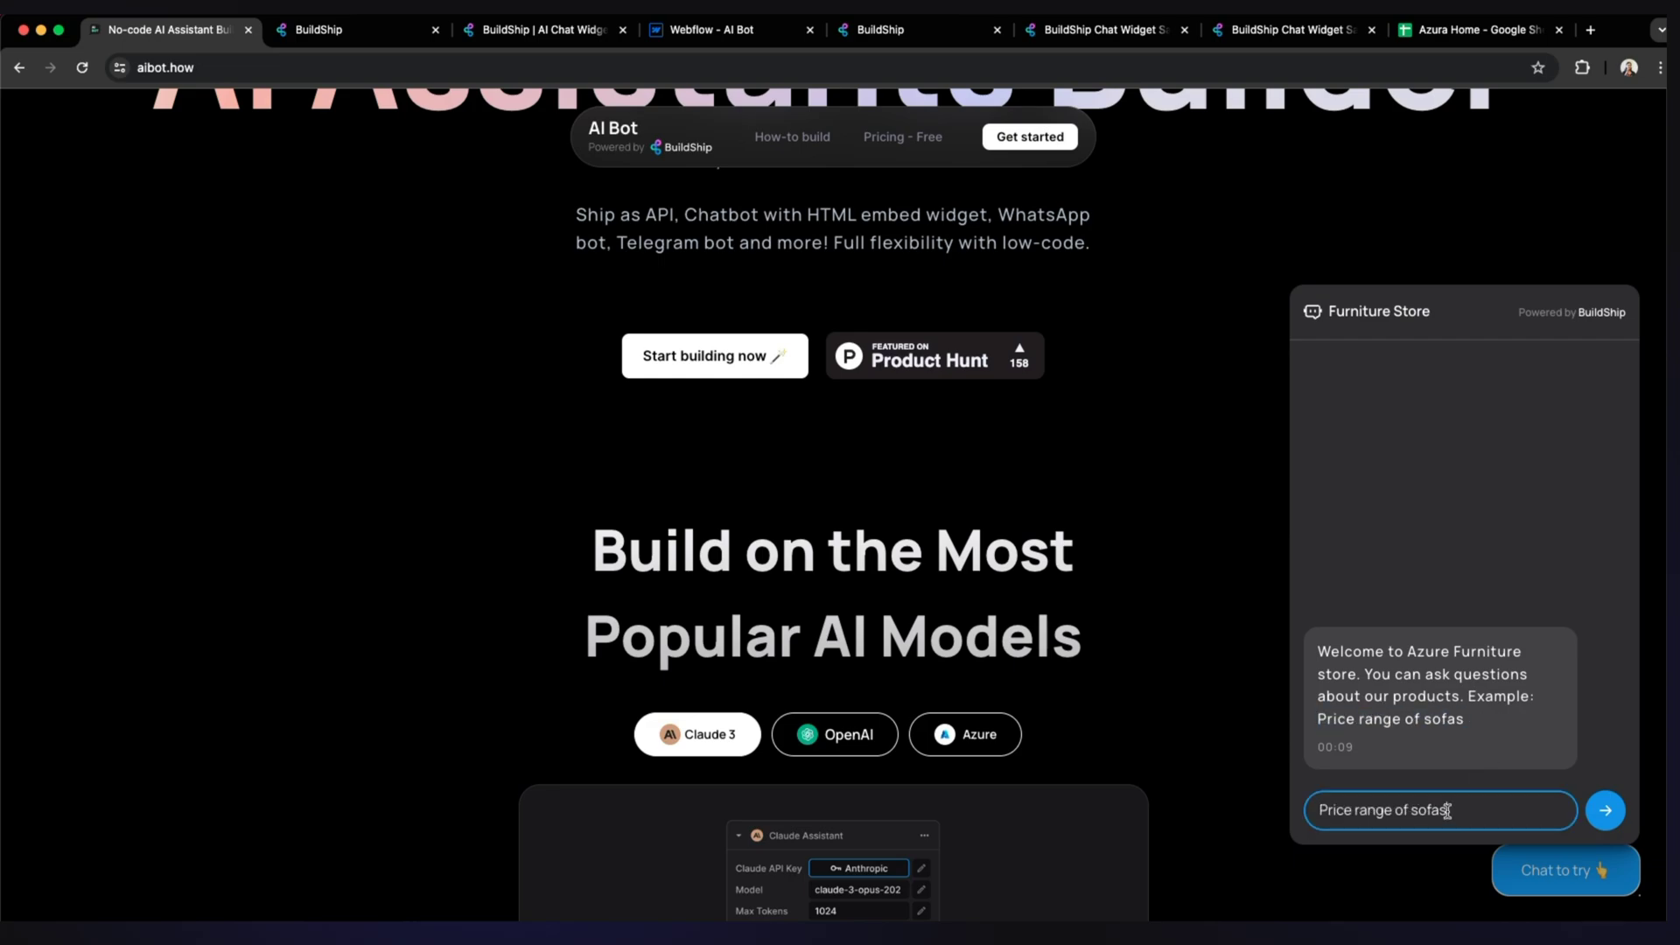
key("Return")
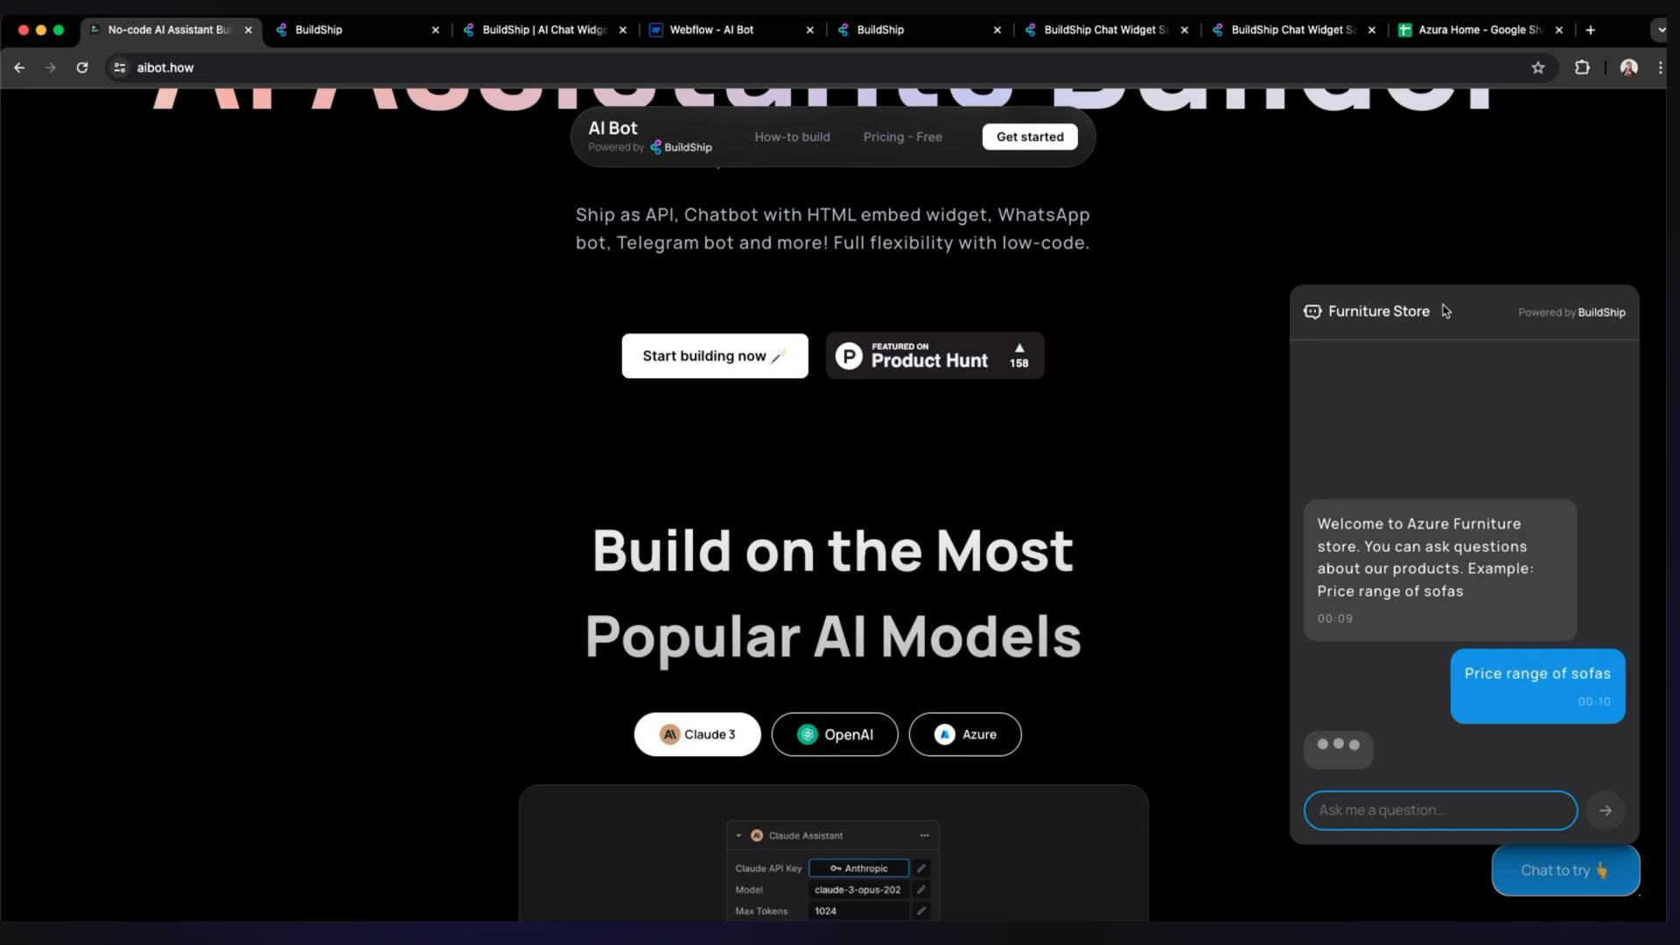
Look through the product rows of the Azura Home spreadsheet that feeds the chatbot.
left_click(1435, 31)
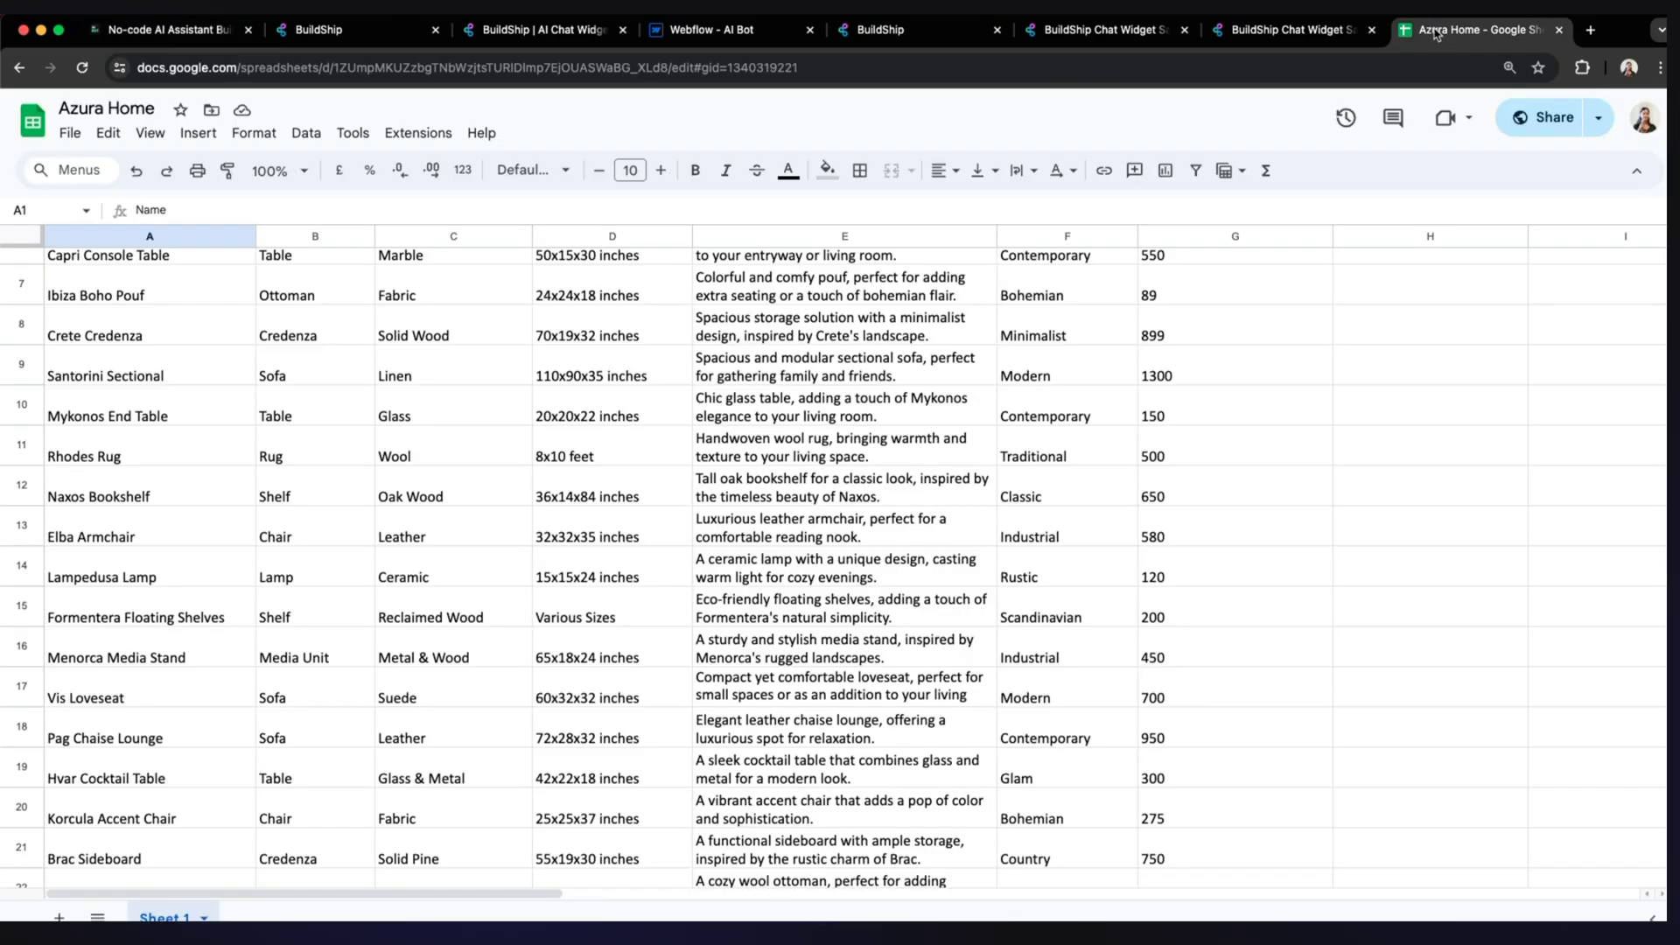
scroll(679, 677, "down", 5)
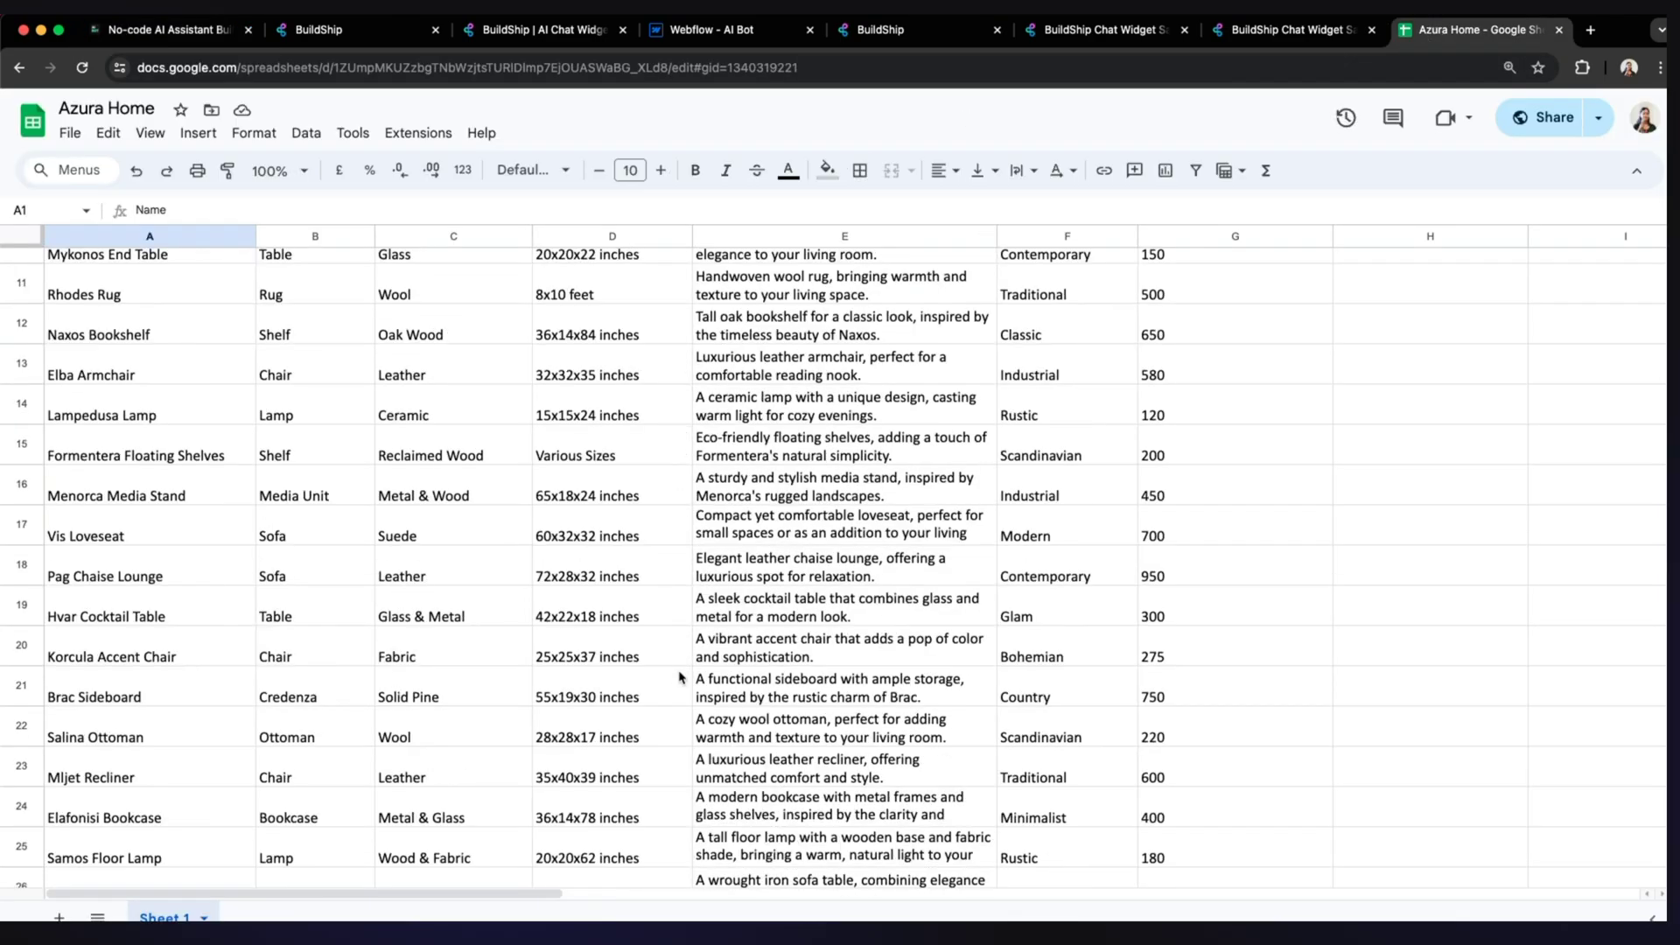
scroll(680, 676, "down", 1)
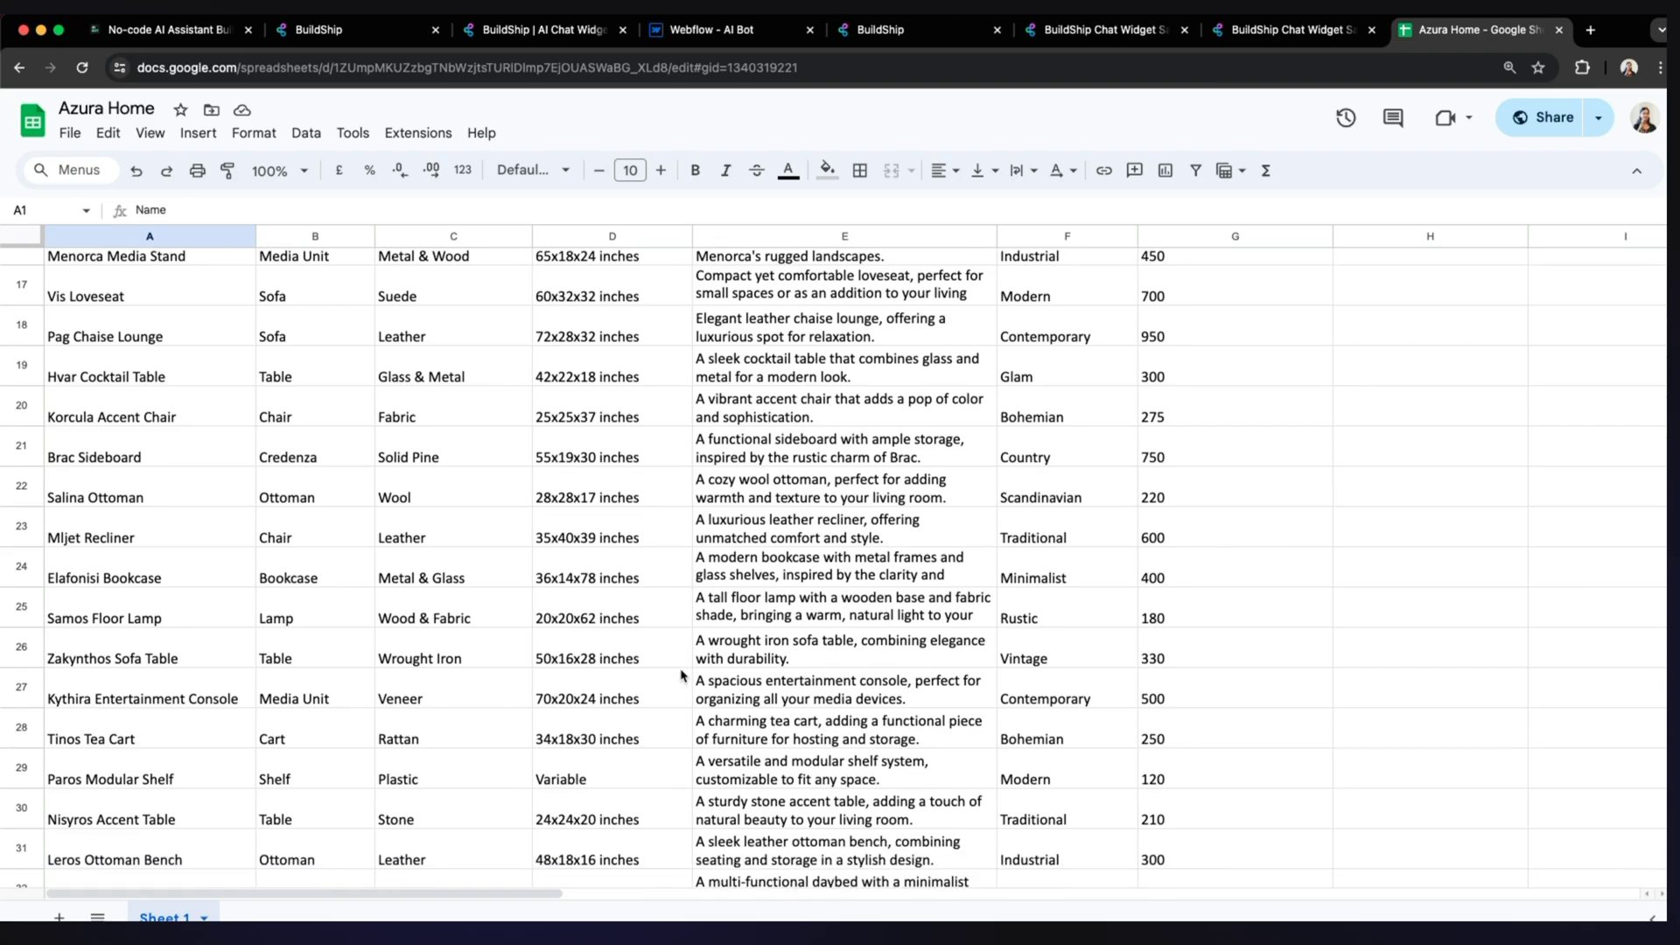
Return to the AI Bot site and read the Furniture Store chatbot's reply about sofas from its beginning.
left_click(147, 29)
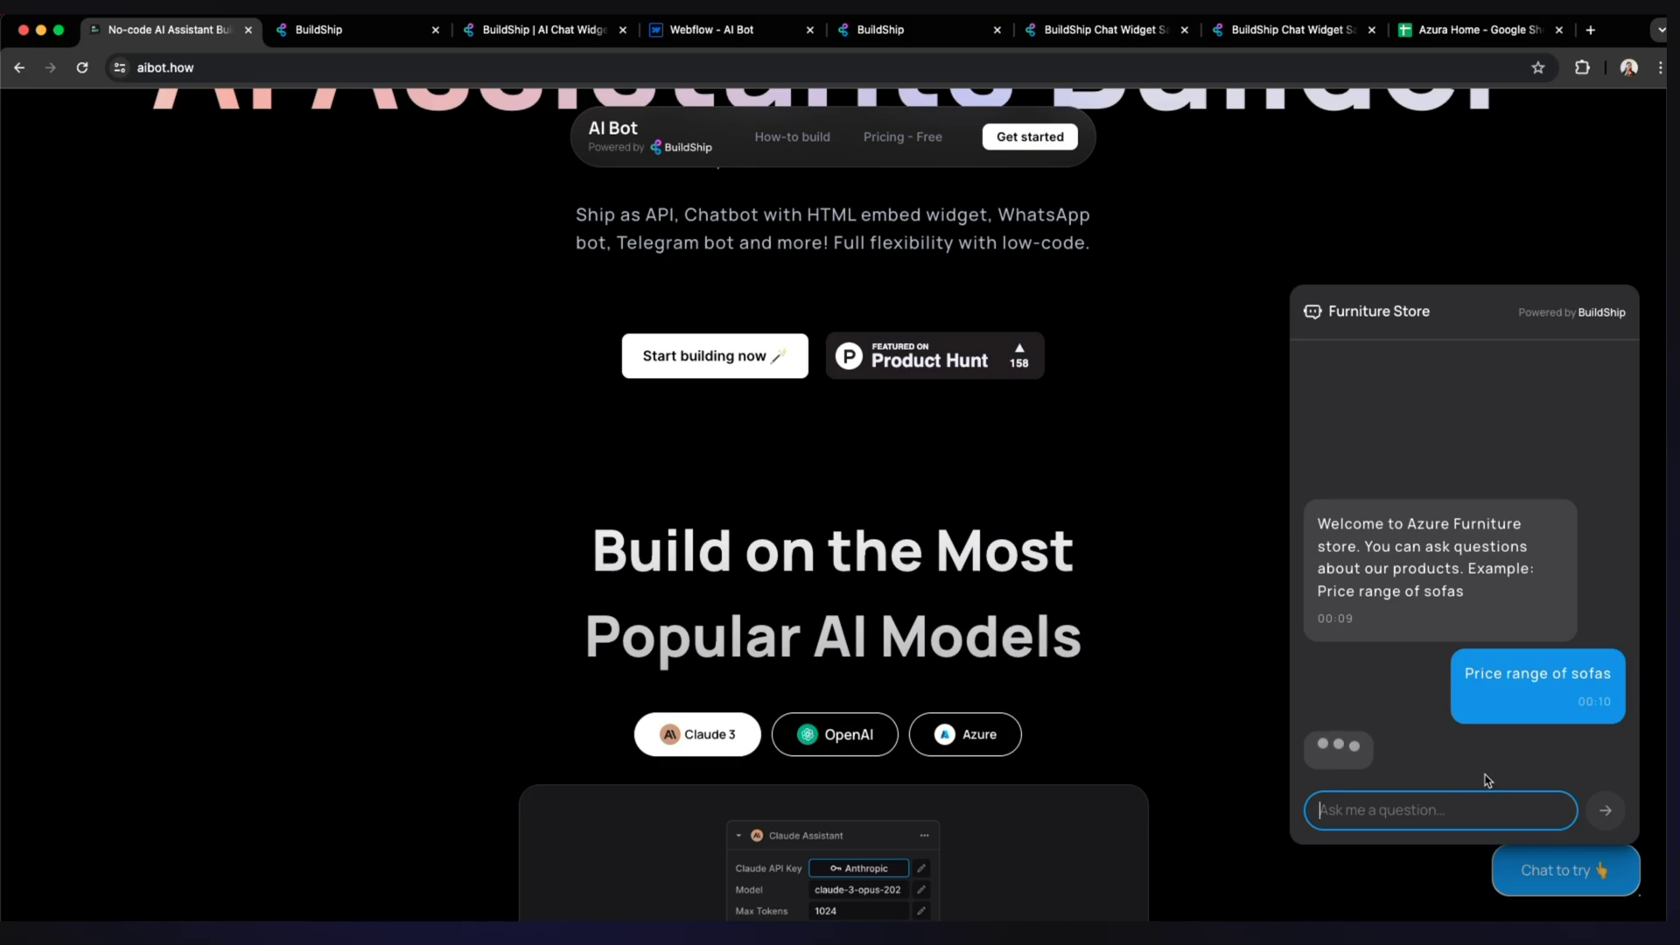
scroll(1479, 754, "up", 5)
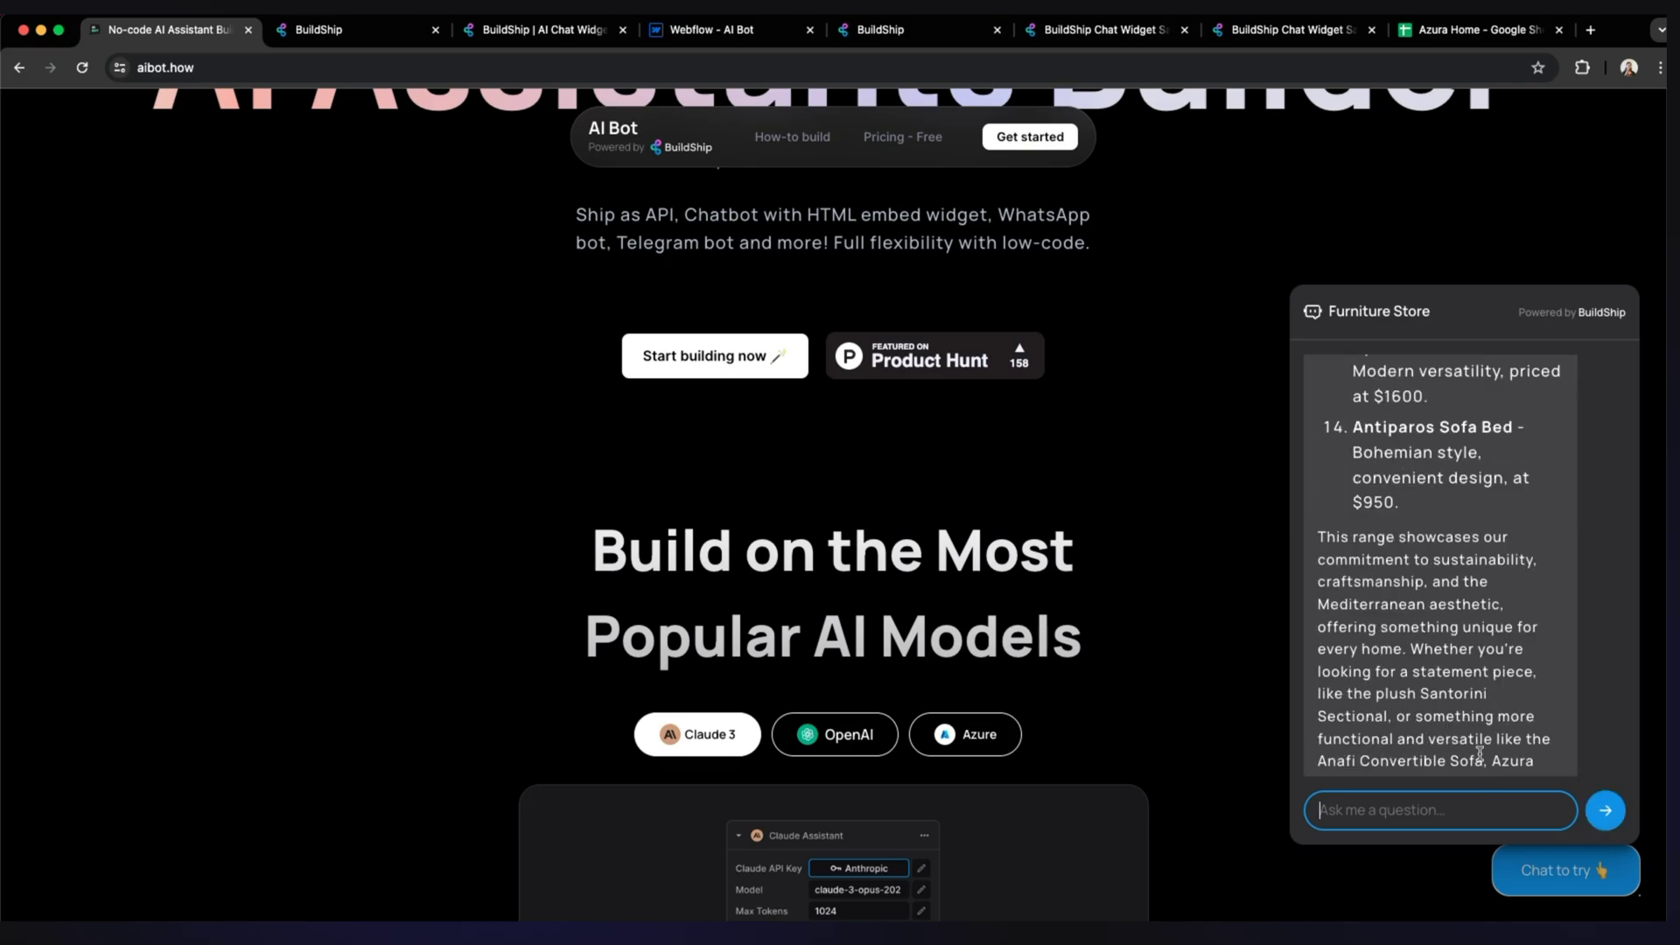
scroll(1479, 755, "up", 6)
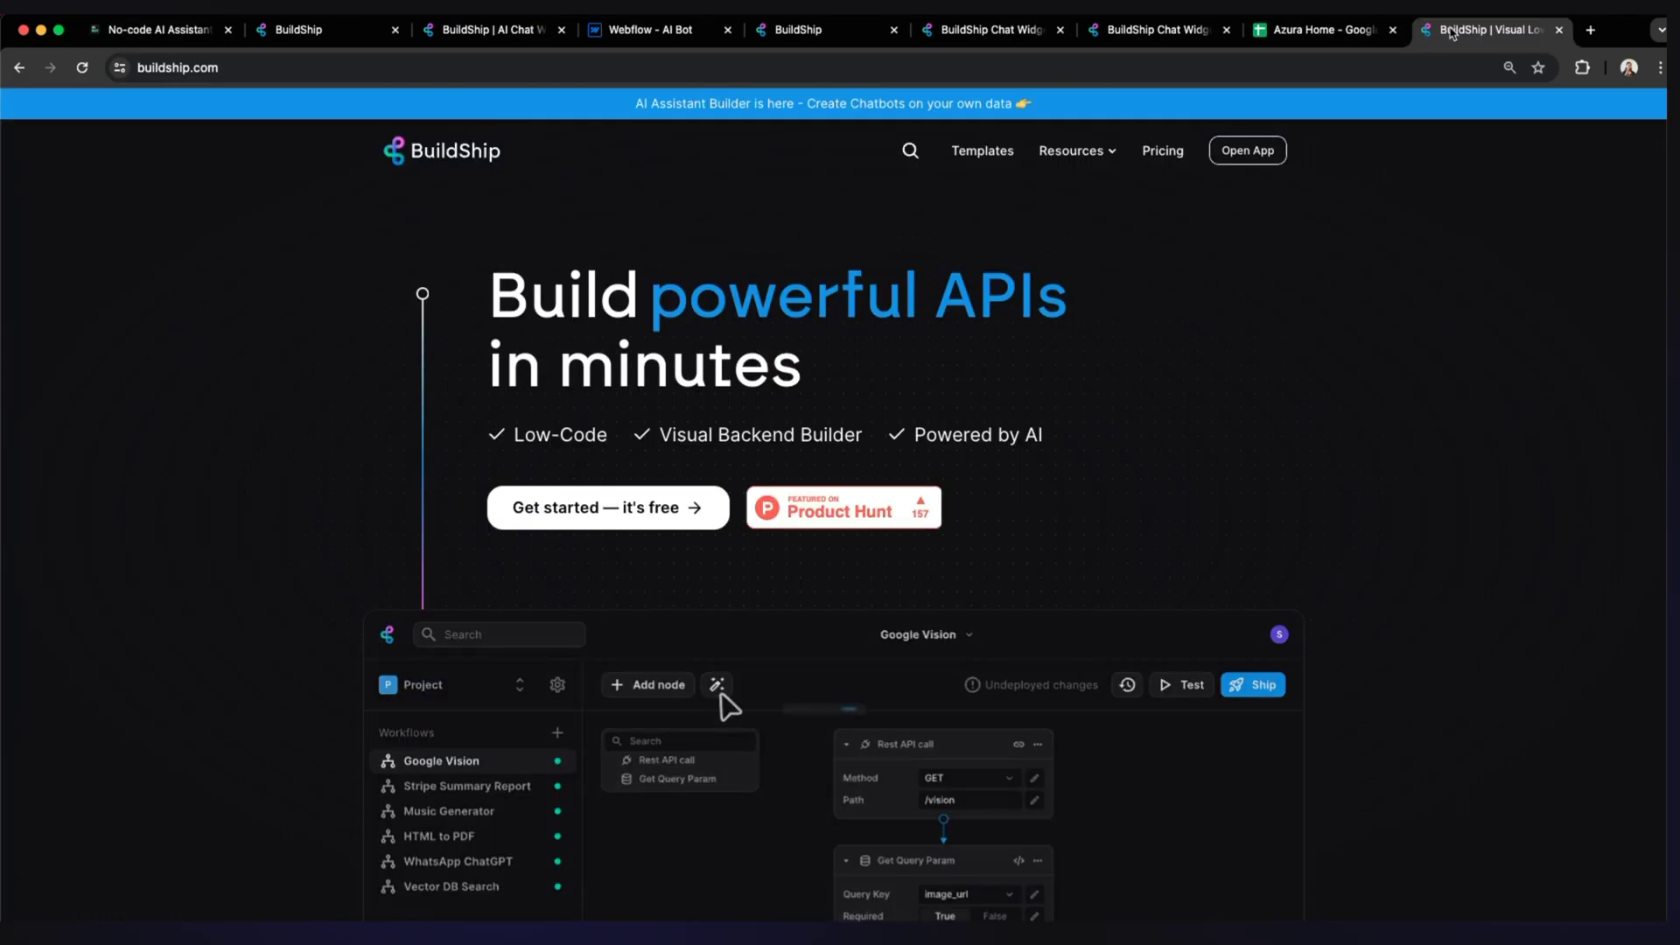
Look over the BuildShip home page, then browse the BuildShip project's templates filtered to the AI category.
scroll(1410, 350, "down", 5)
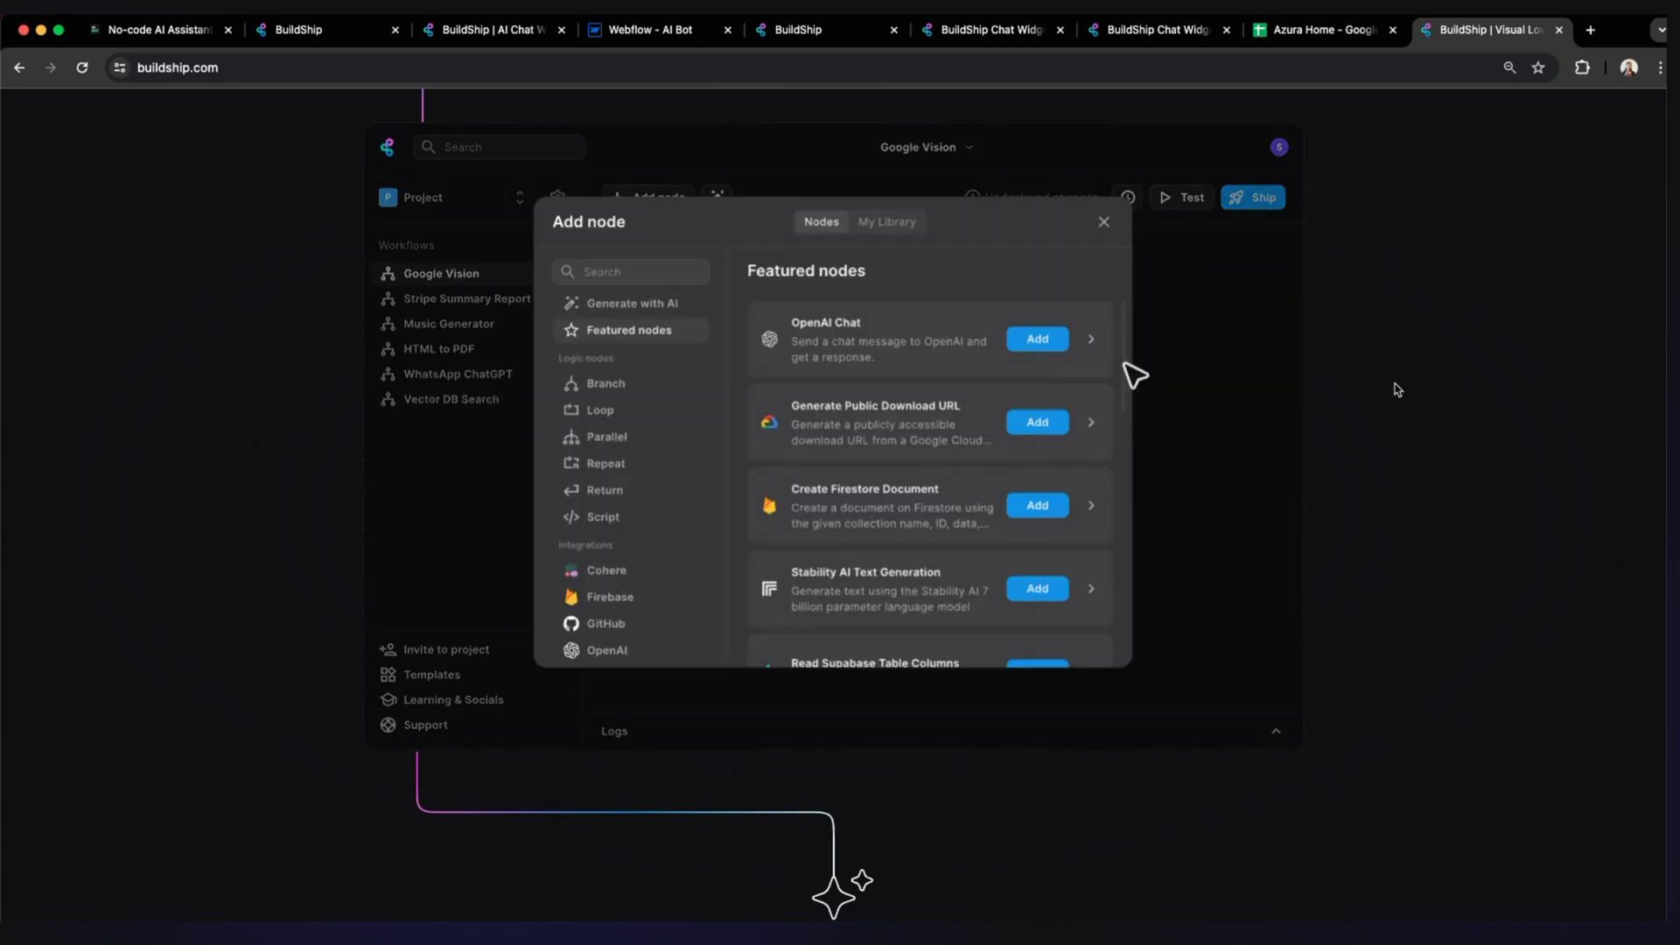
key("super+5")
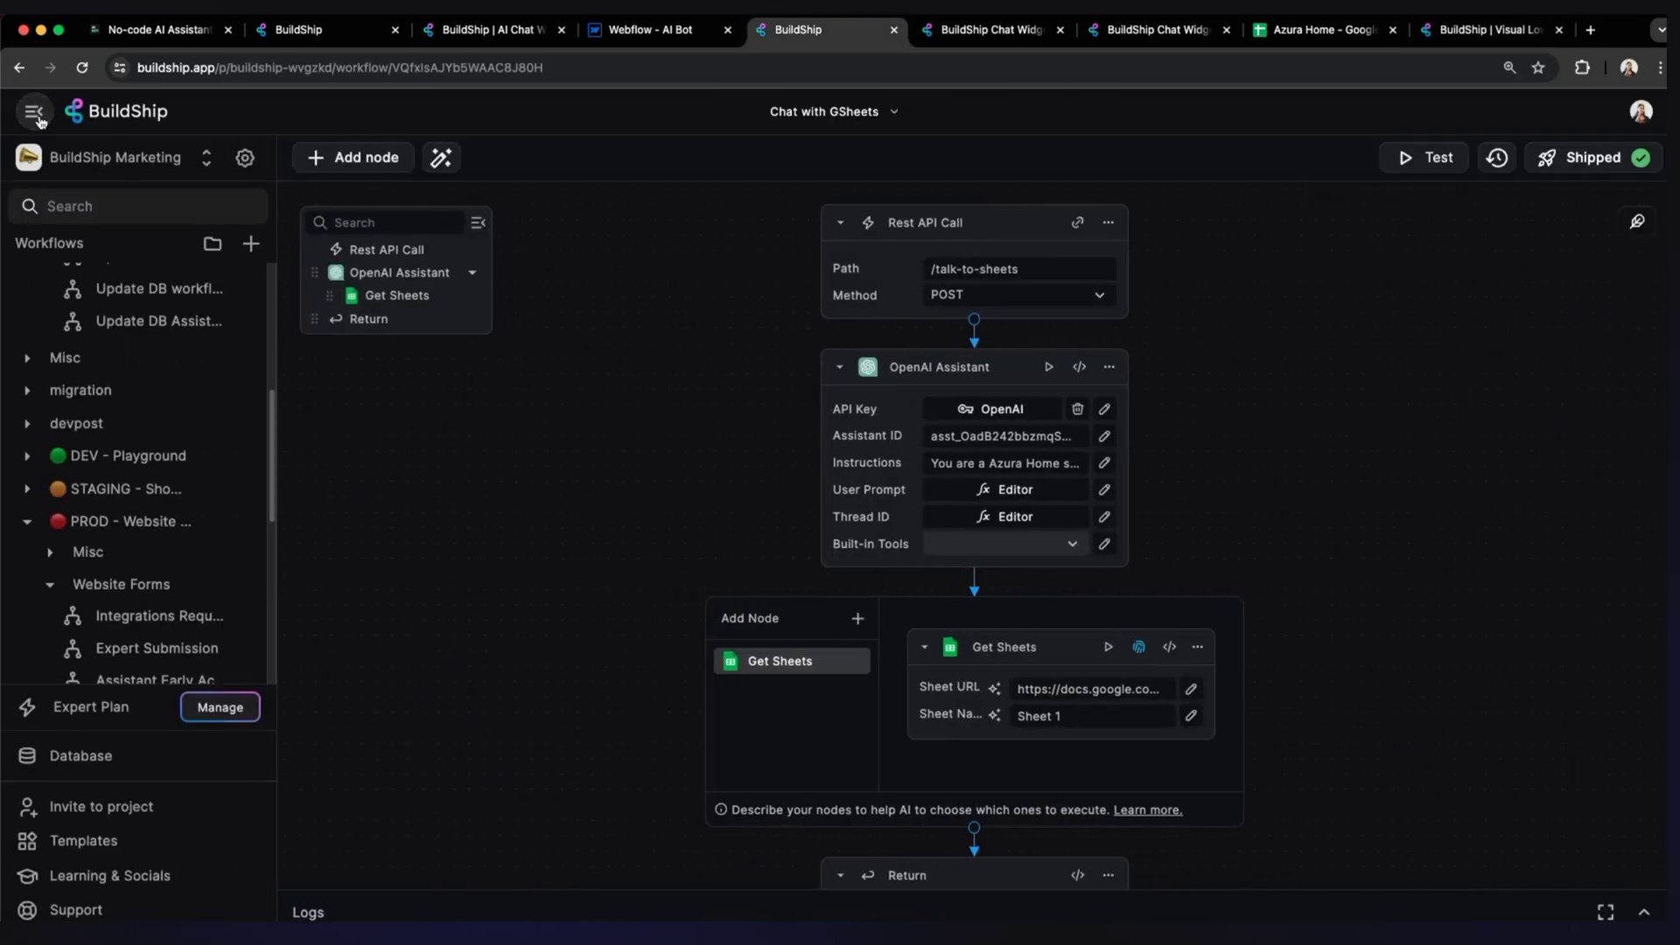
left_click(179, 842)
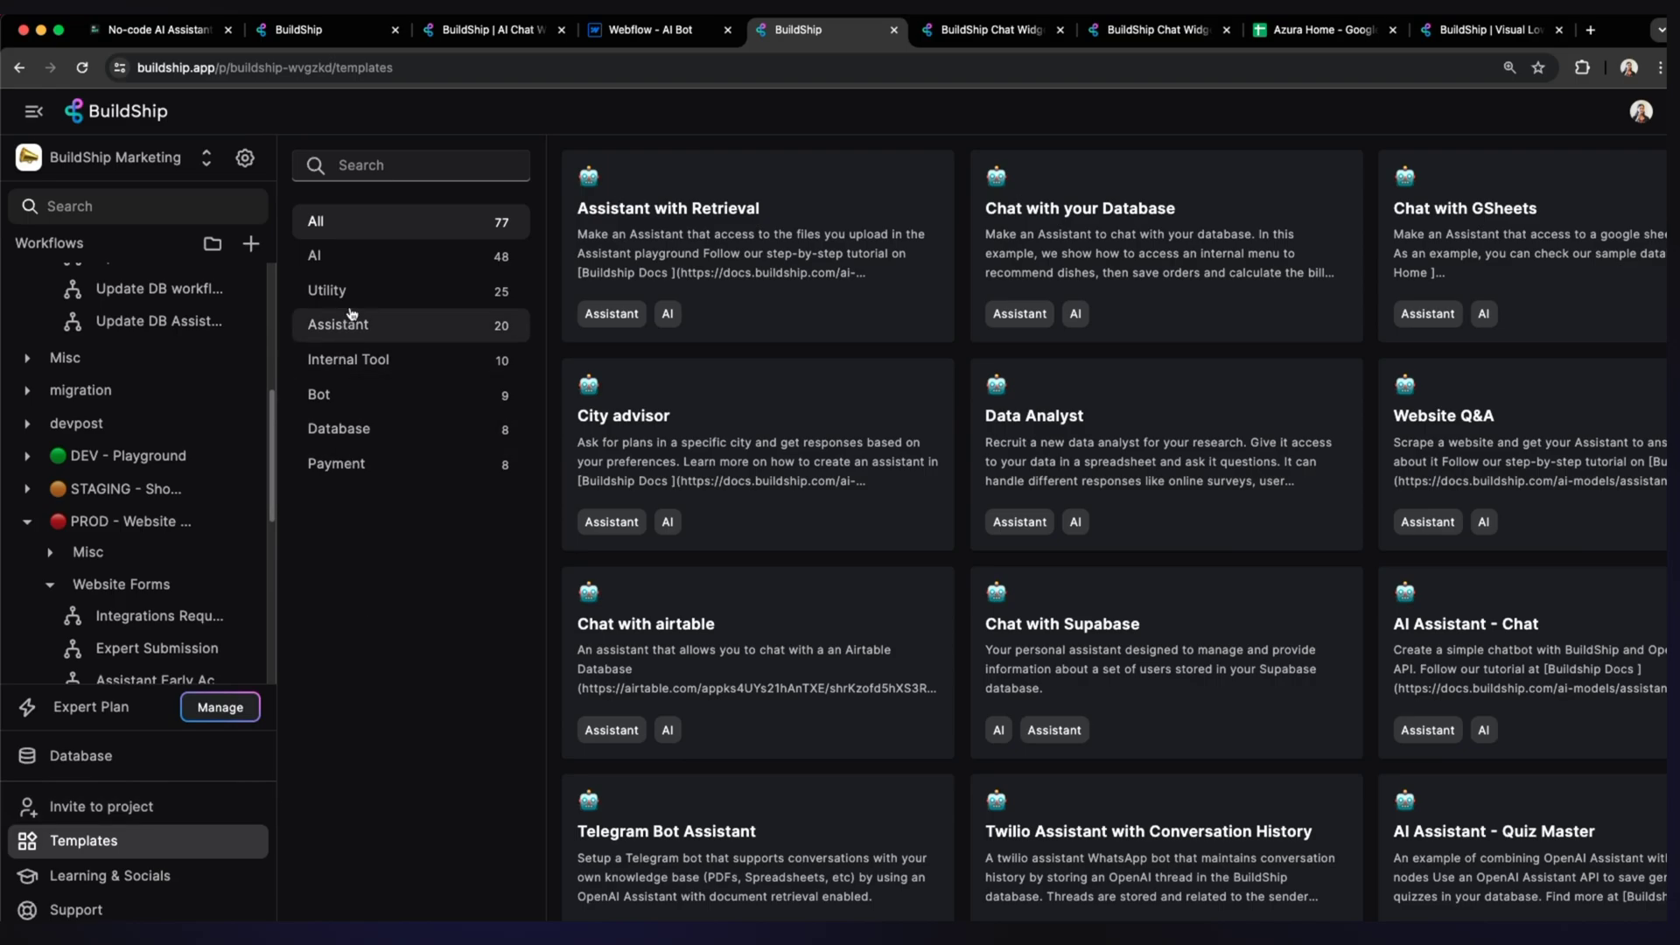
left_click(361, 272)
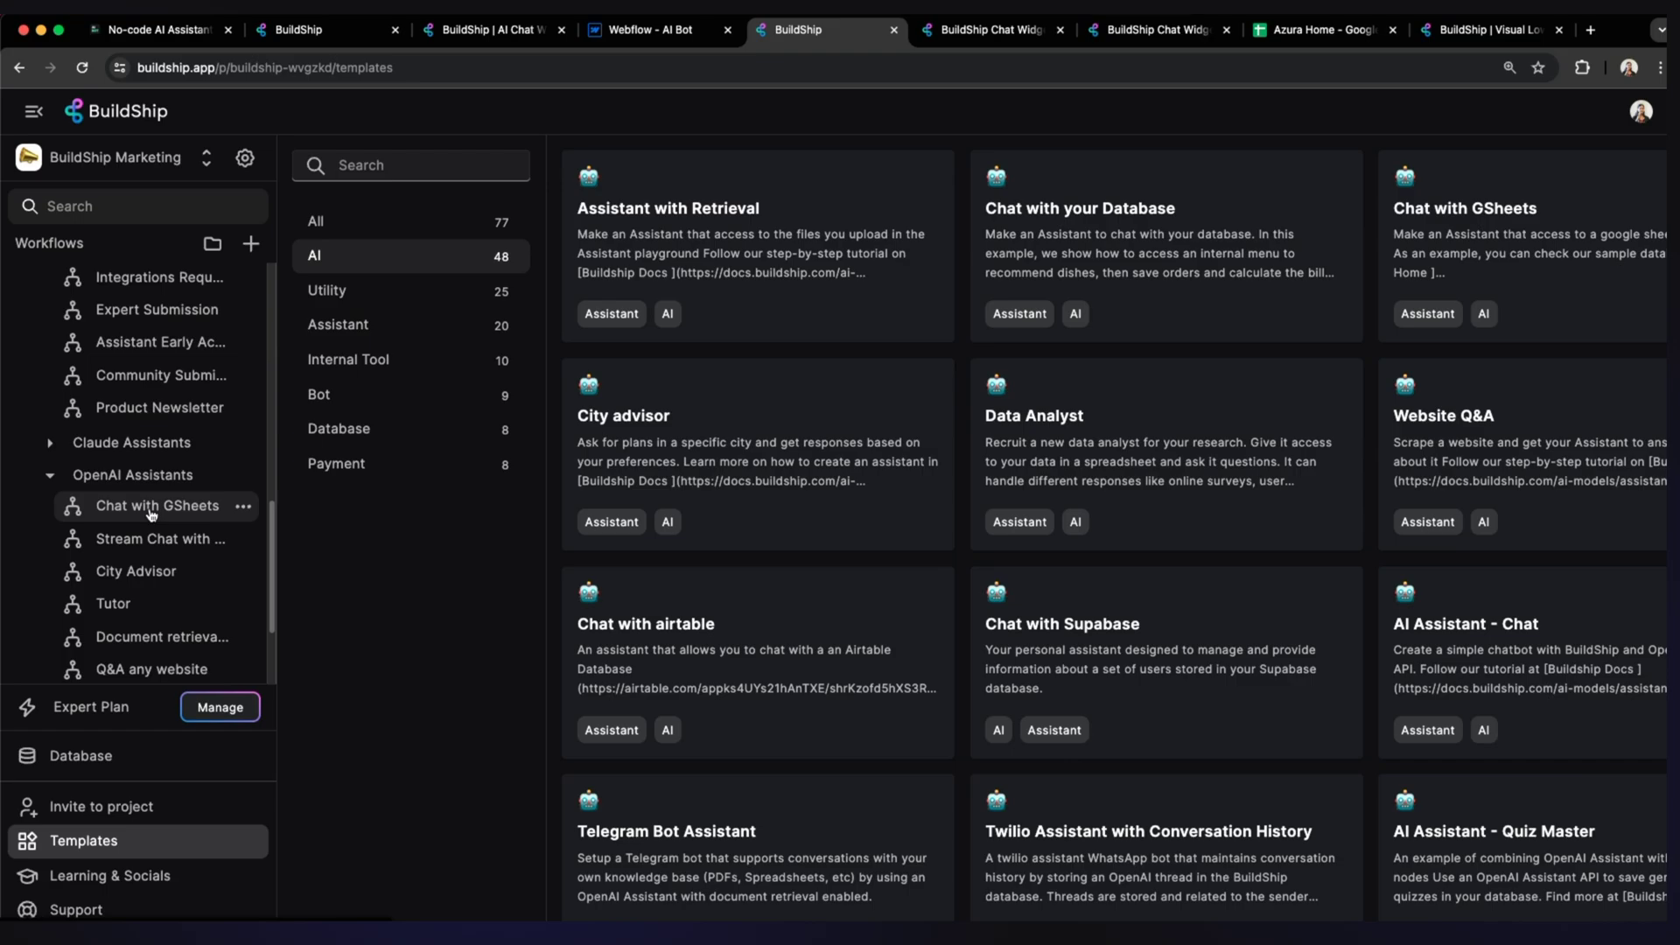
Open the Chat with GSheets workflow and inspect the sheet URL in its Get Sheets node.
left_click(195, 506)
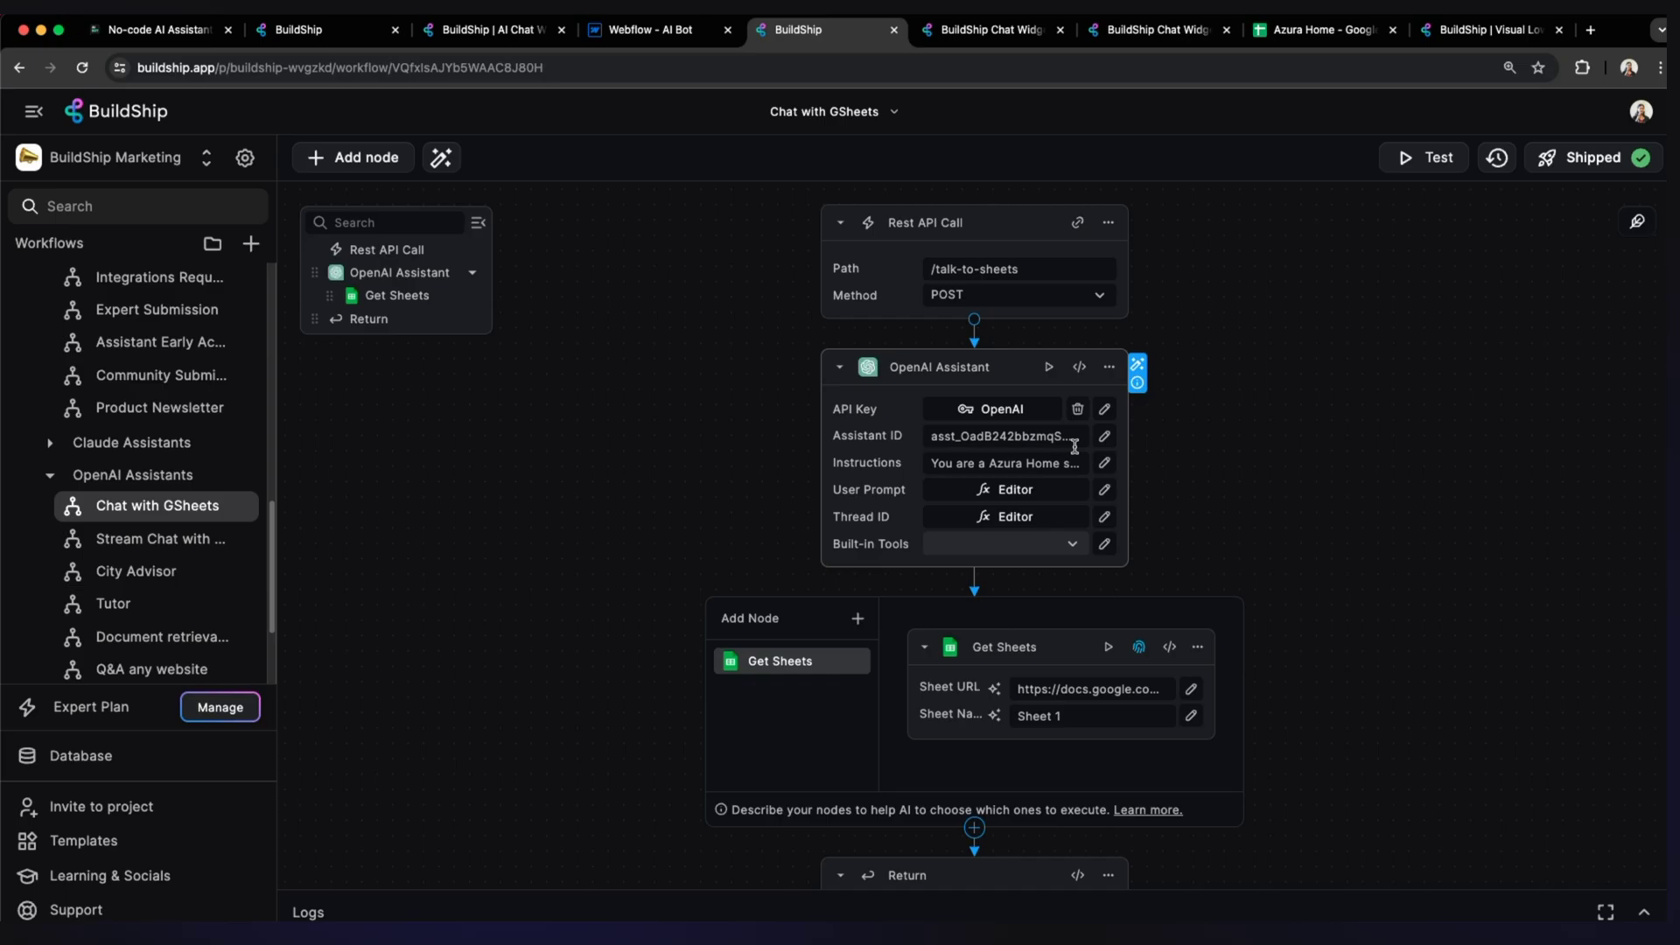
left_click(1027, 688)
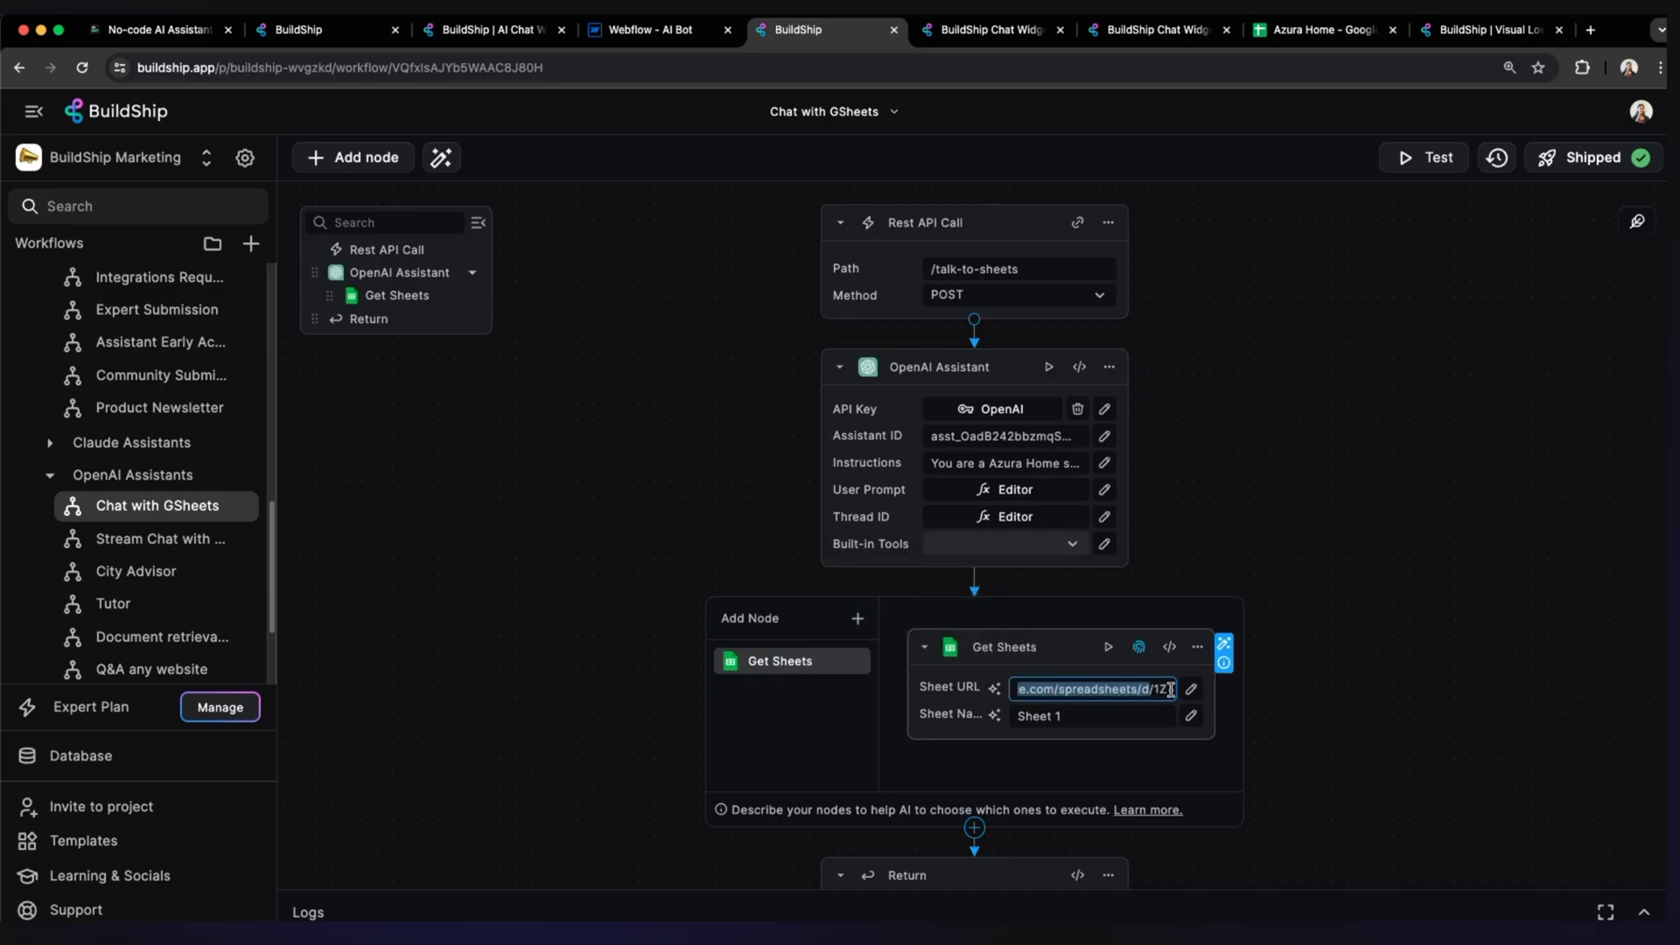
left_click(1274, 703)
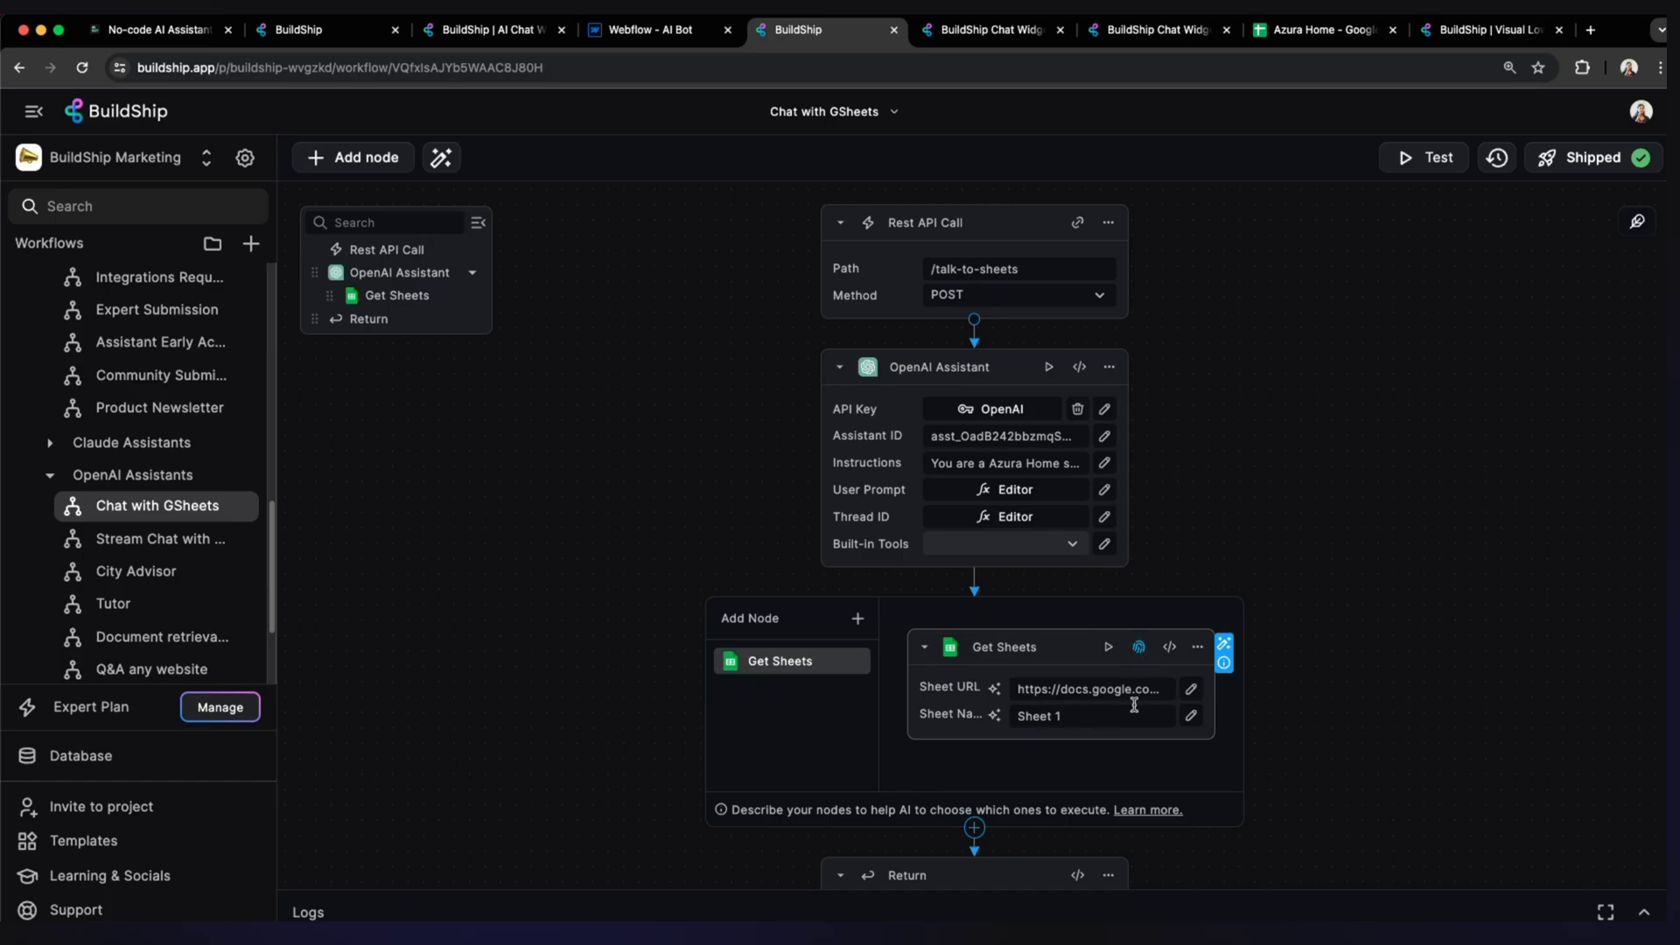
Browse the integration nodes that can be added as tools of the OpenAI Assistant, and leave without adding one.
left_click(859, 618)
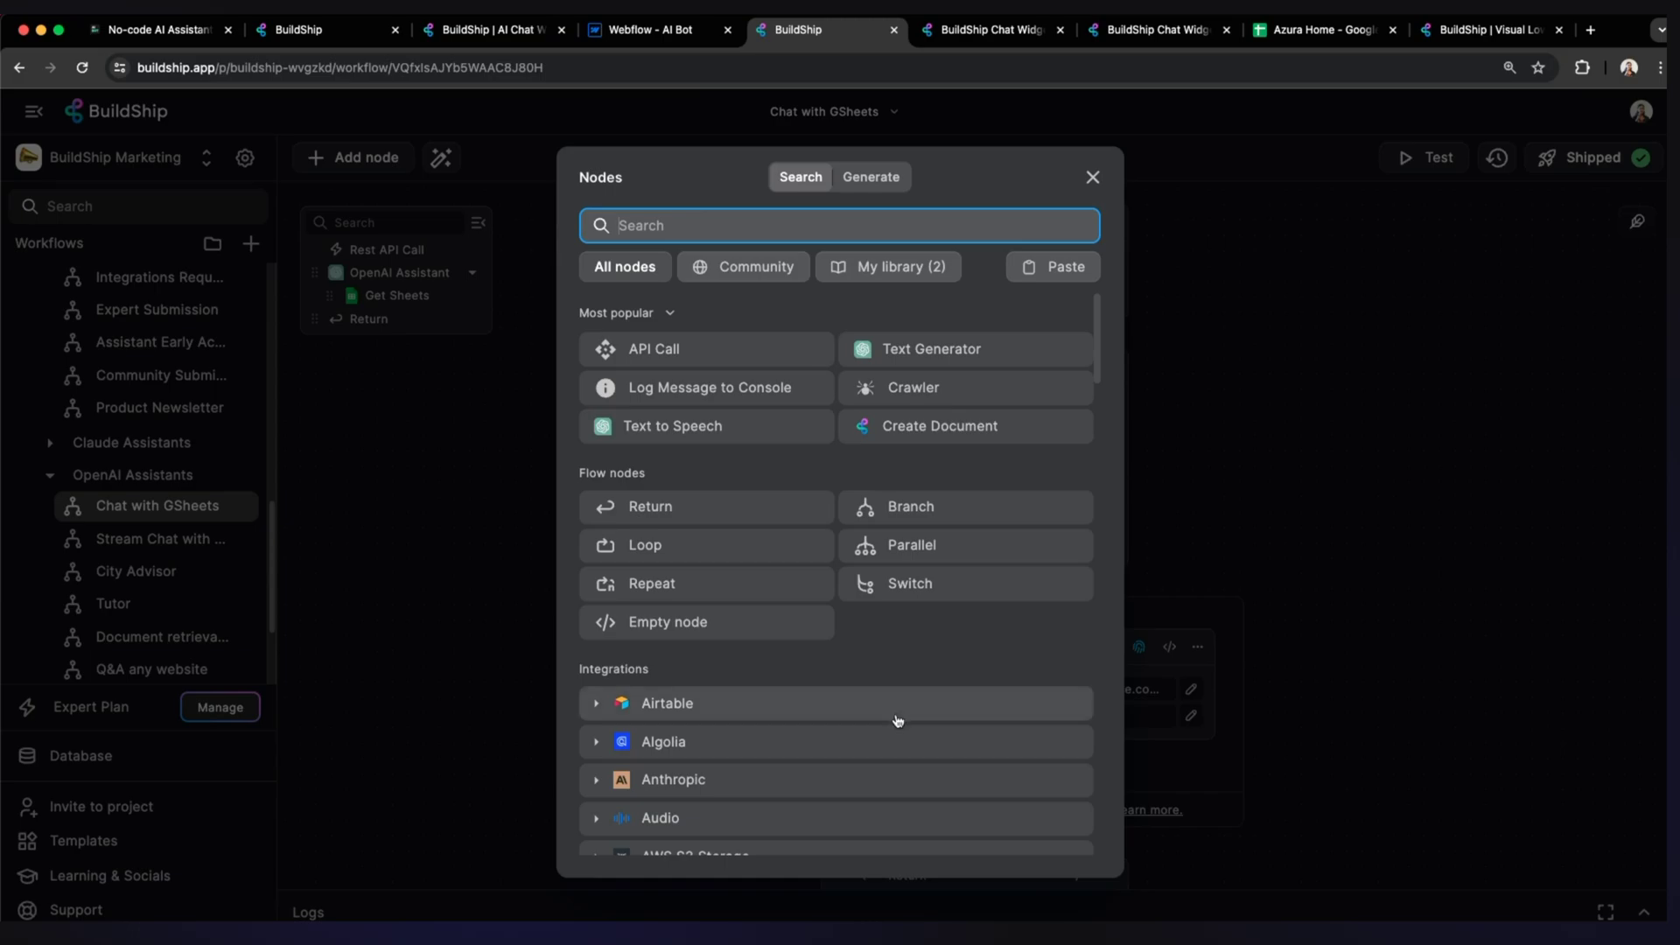
scroll(897, 722, "down", 3)
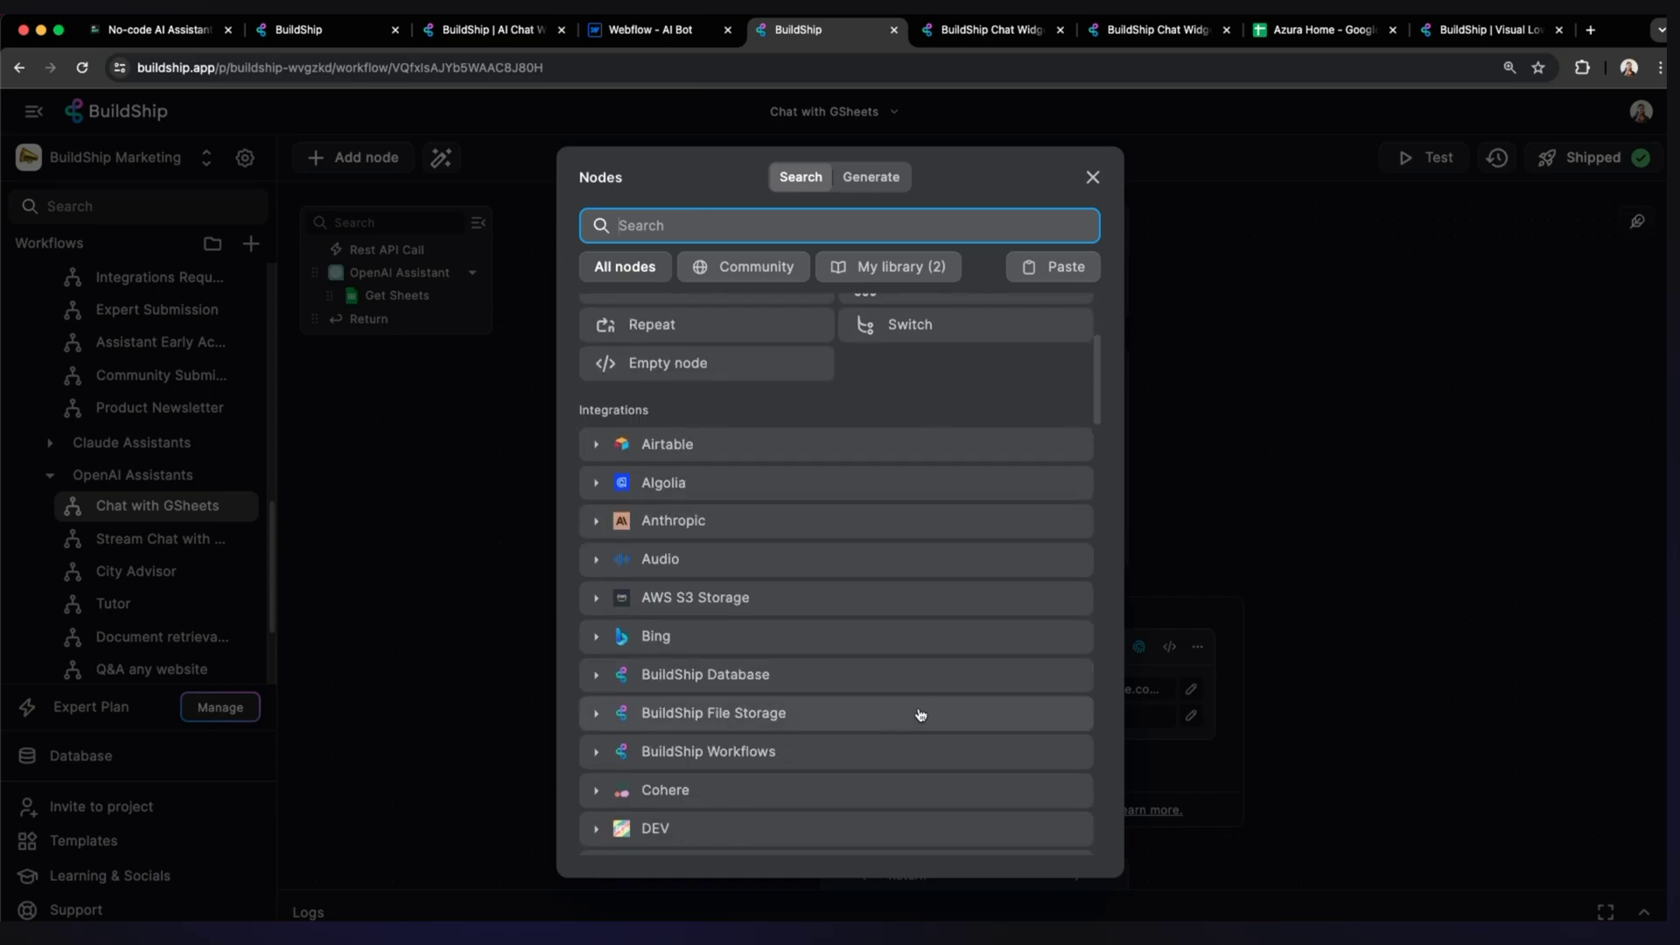
left_click(1161, 554)
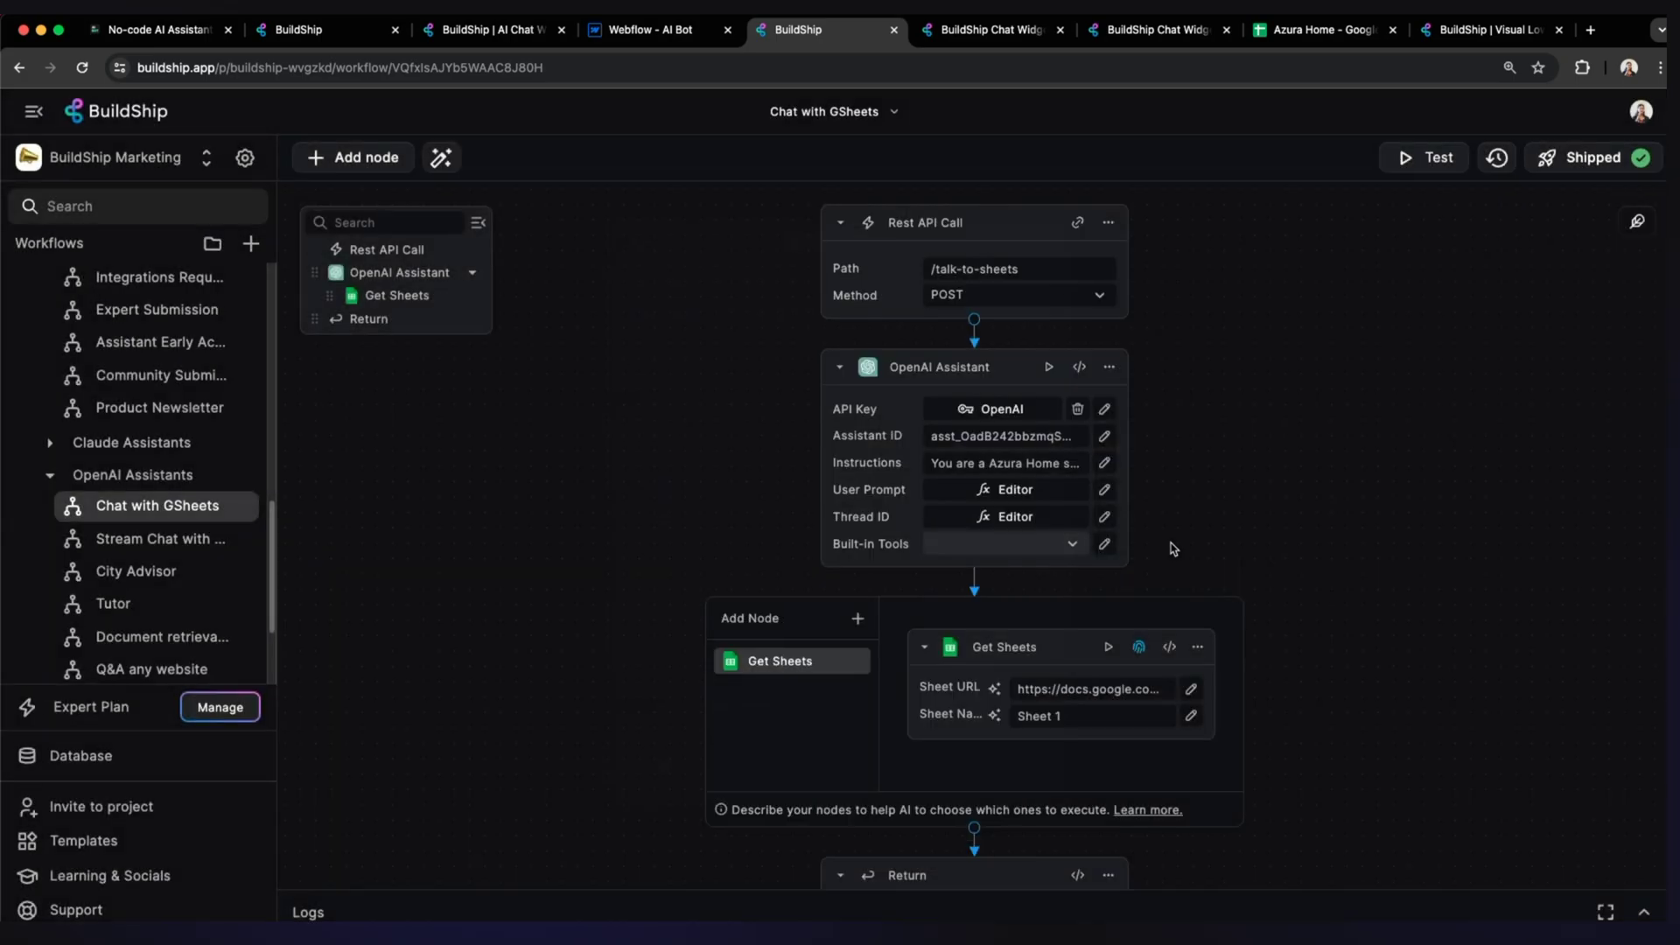
Read the OpenAI Assistant node's instructions and check the Return node at the end of the workflow.
left_click(1015, 462)
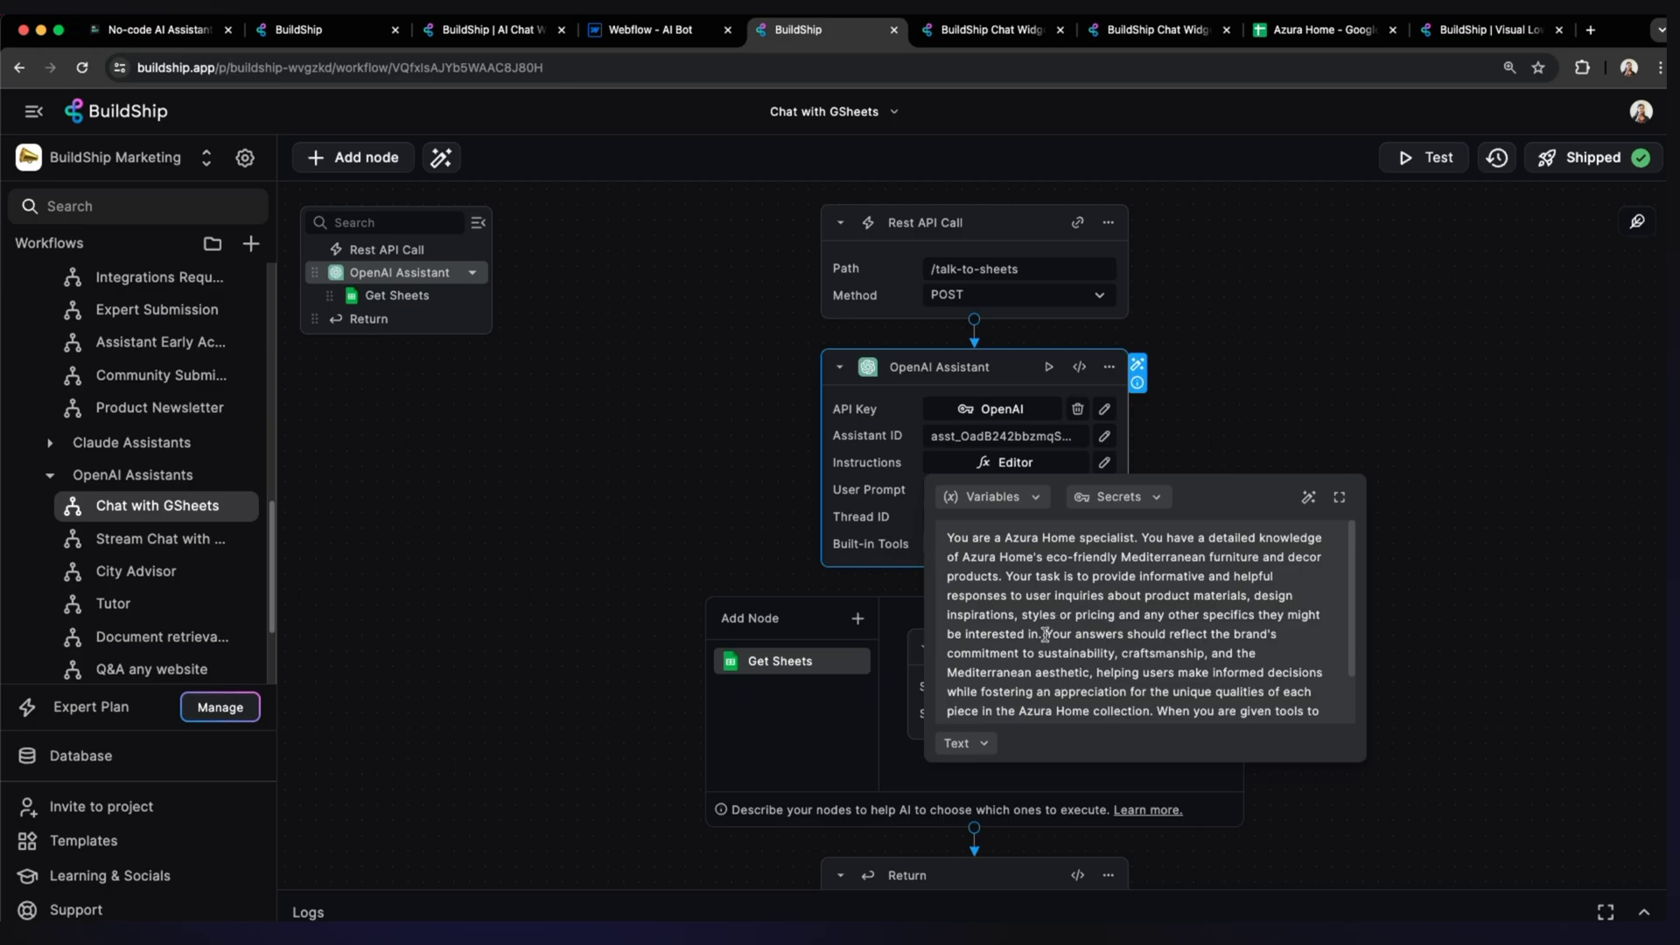
left_click(1190, 461)
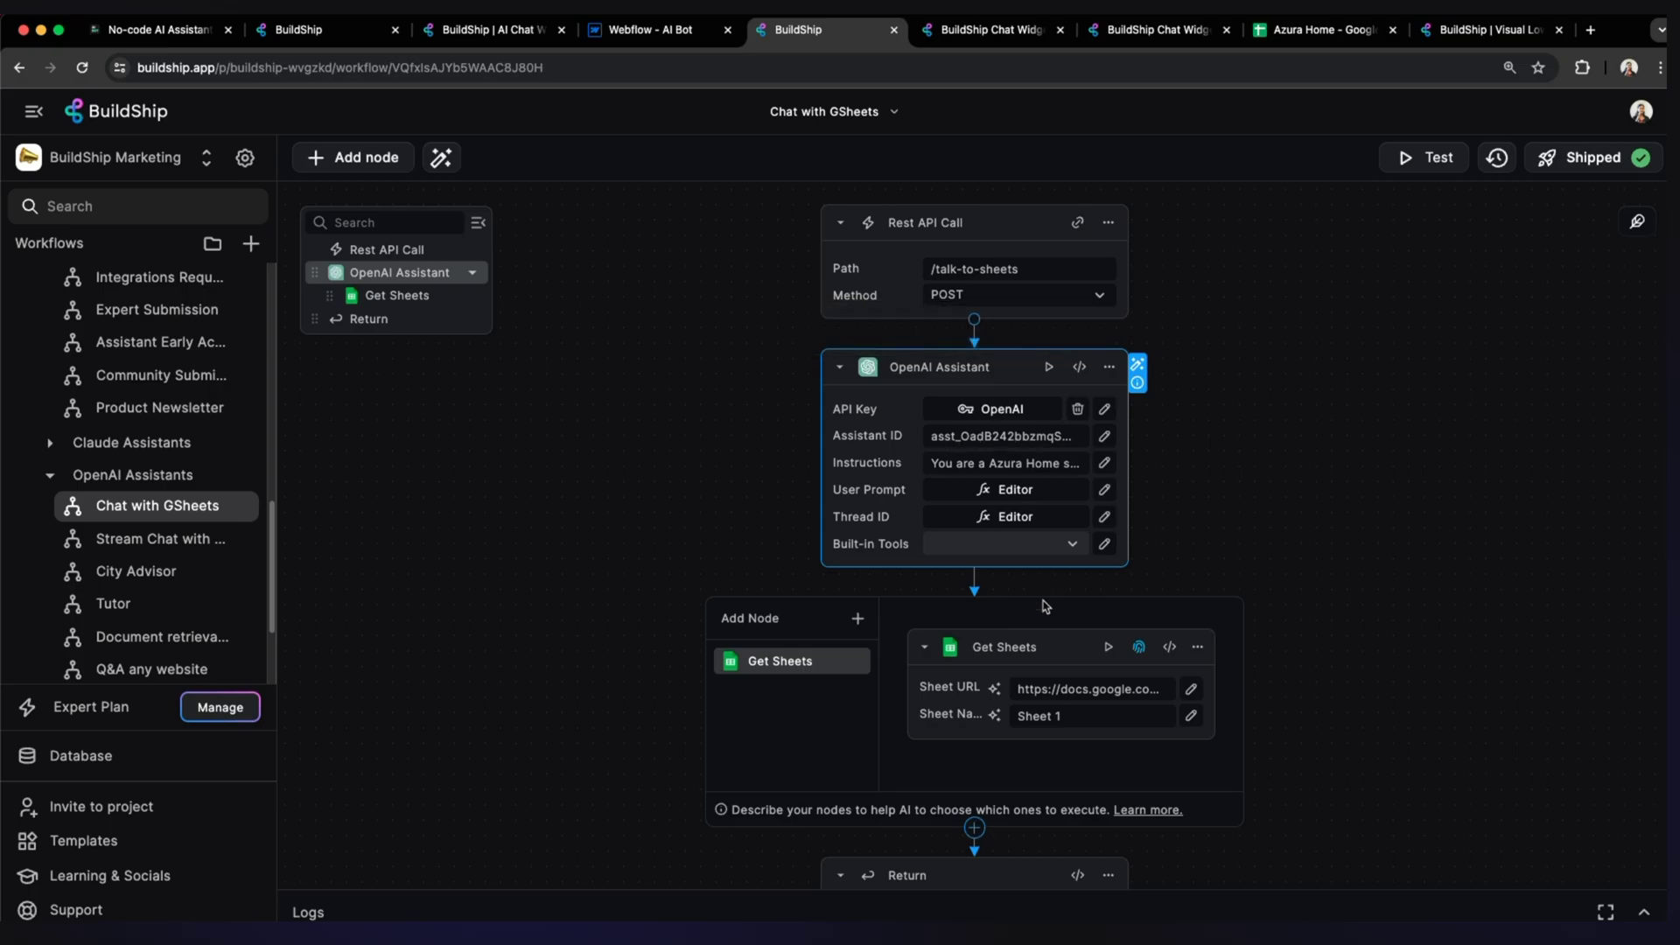
scroll(1043, 605, "down", 3)
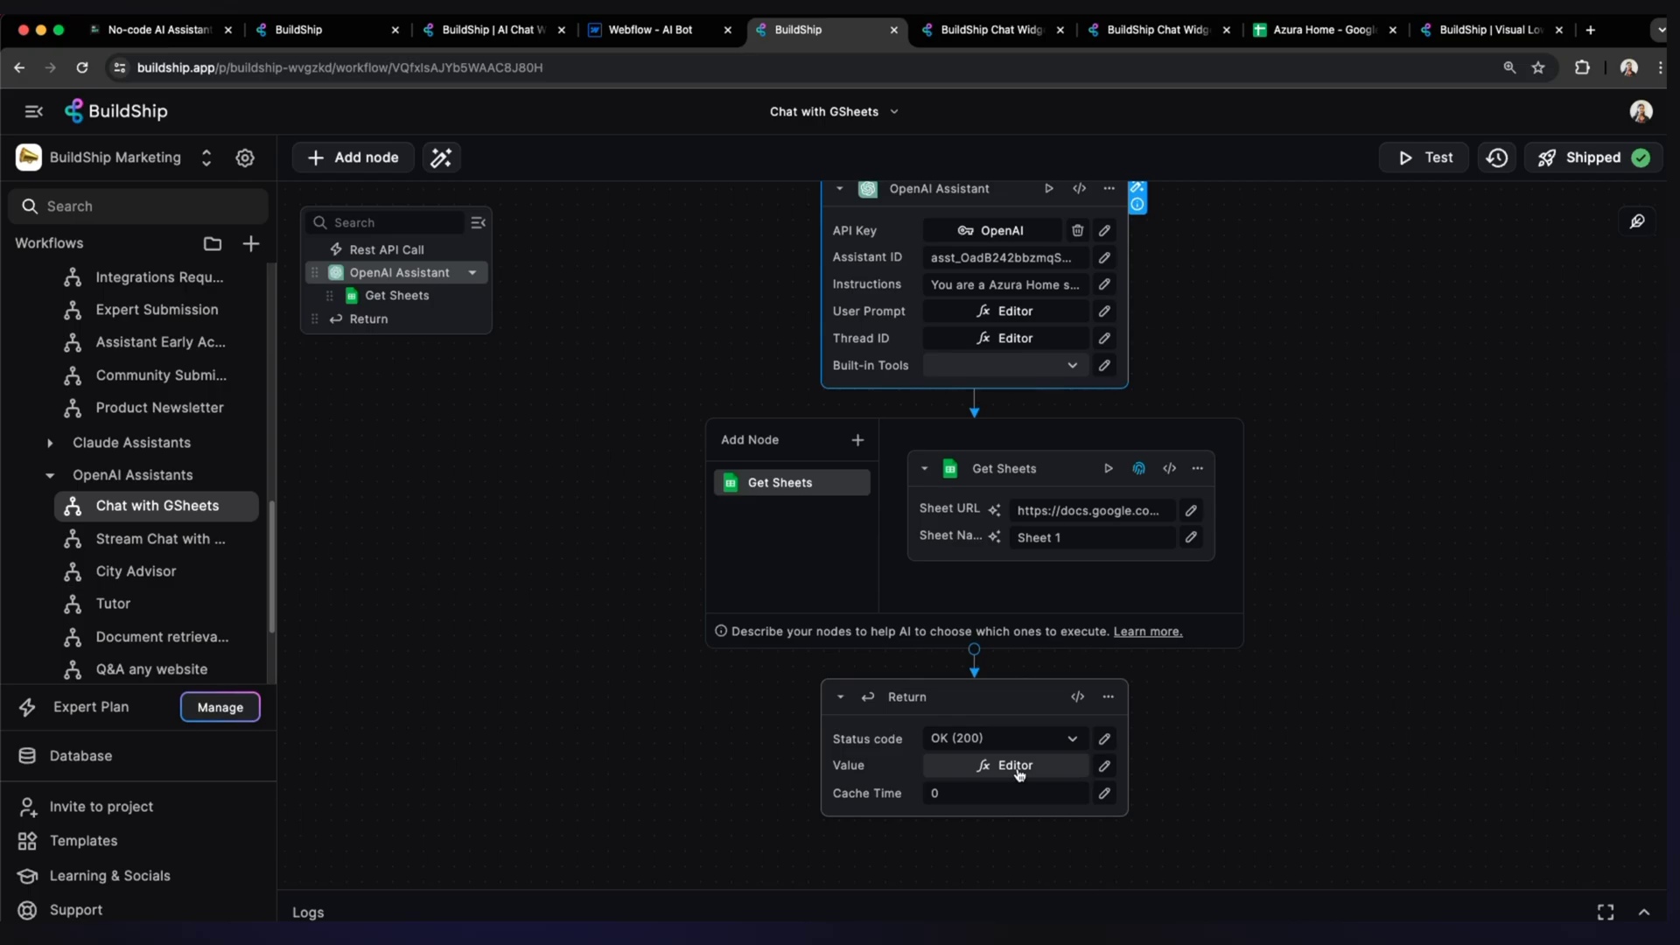
scroll(1024, 766, "up", 3)
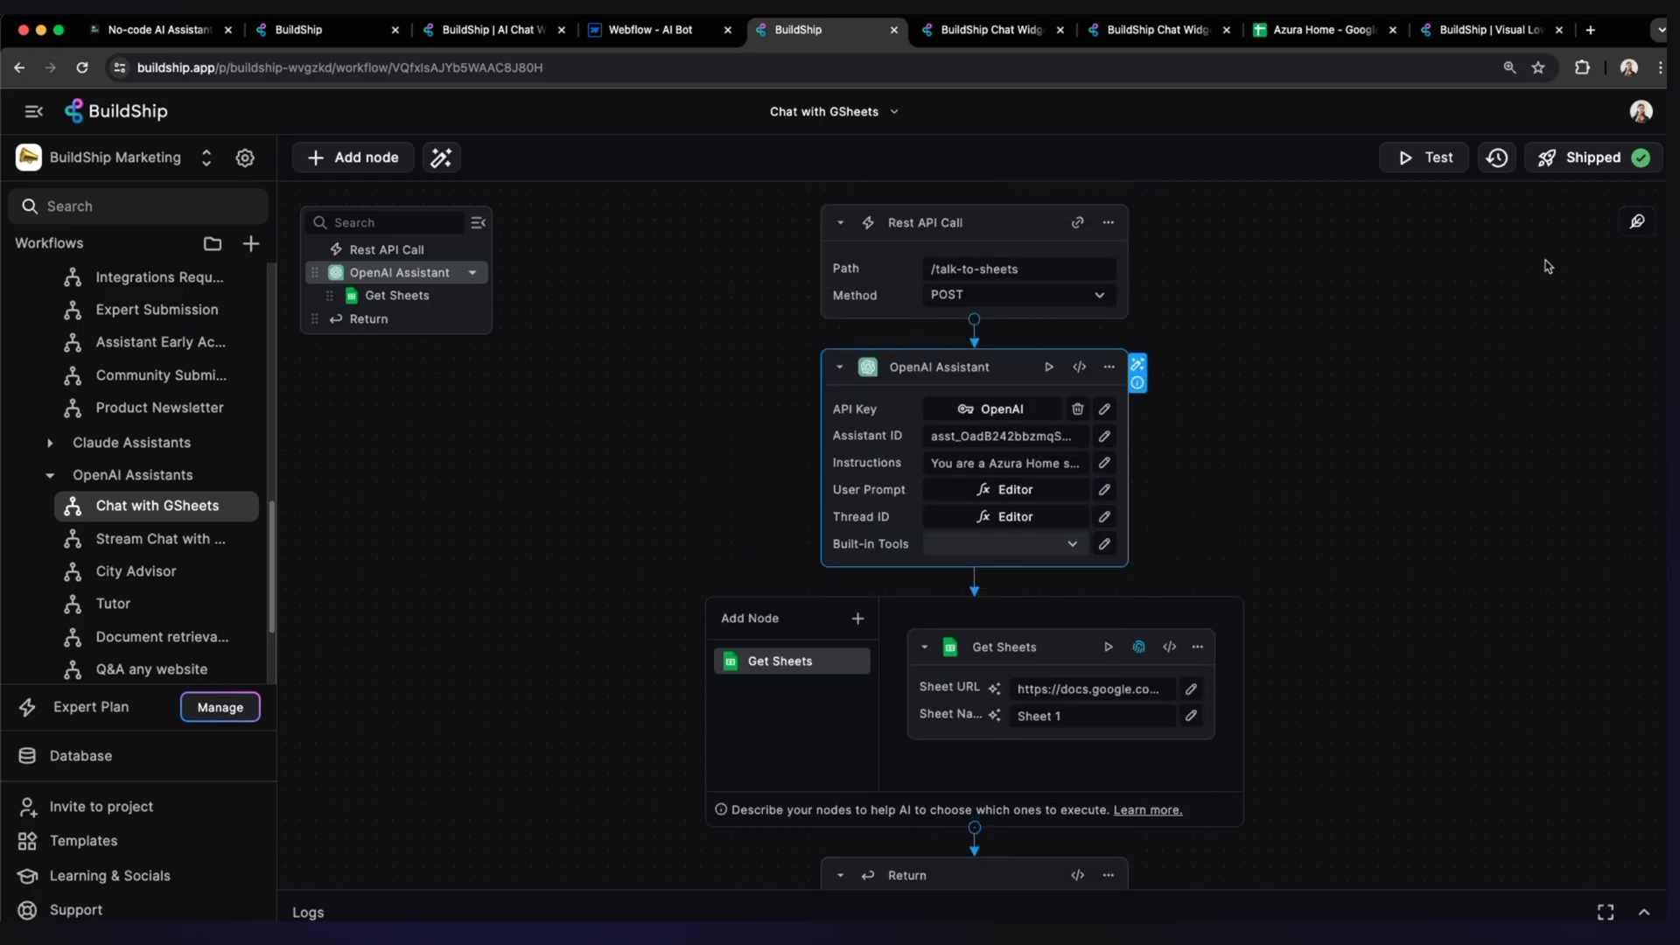
Open the Chat Widget setup for the shipped Chat with GSheets workflow and preview its default chat window.
left_click(1563, 161)
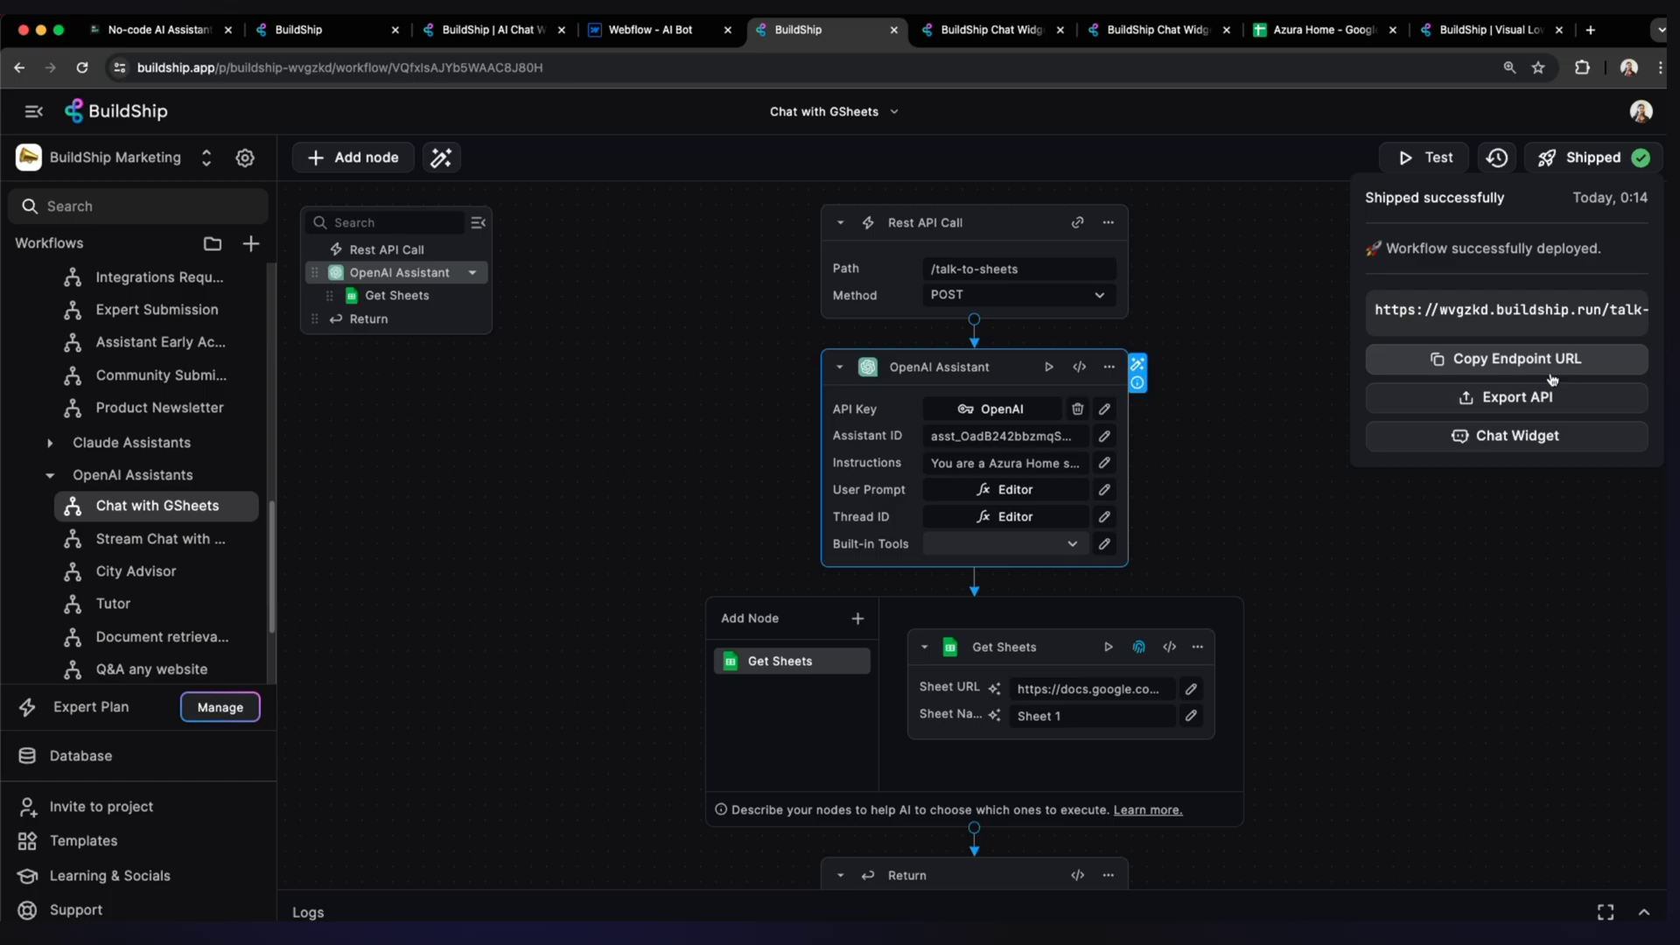
left_click(1508, 435)
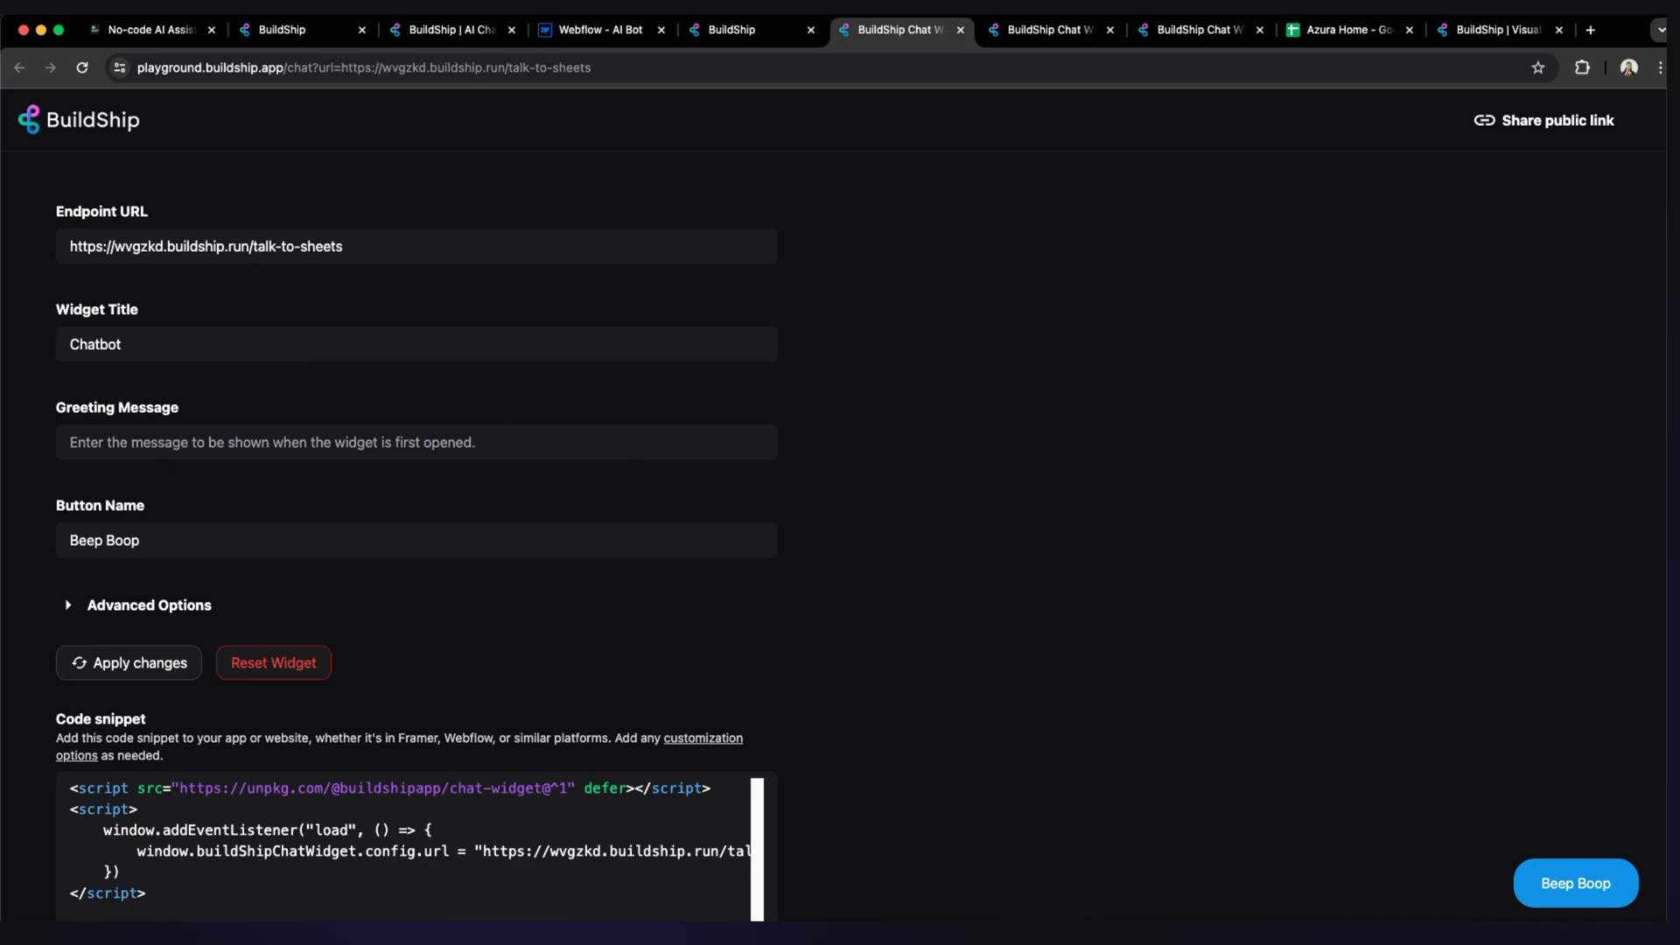
left_click(1571, 904)
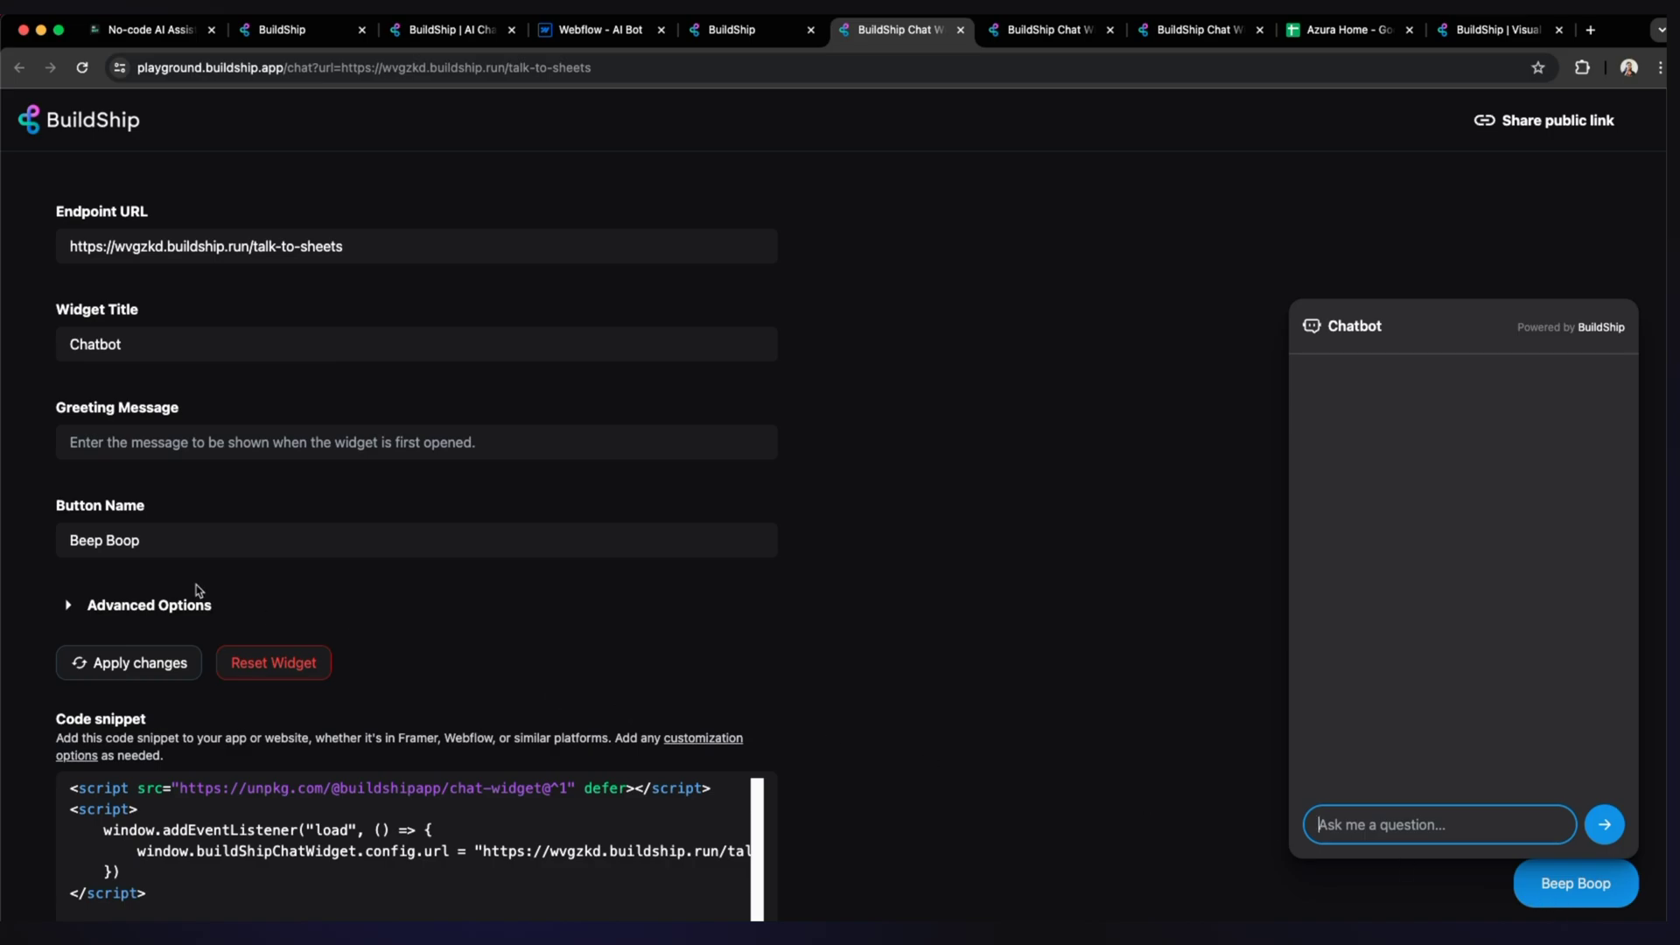
Set the widget's button name to "Chat to try 👆", including the pointing-finger emoji.
left_click(158, 543)
left_click_drag(159, 545, 13, 542)
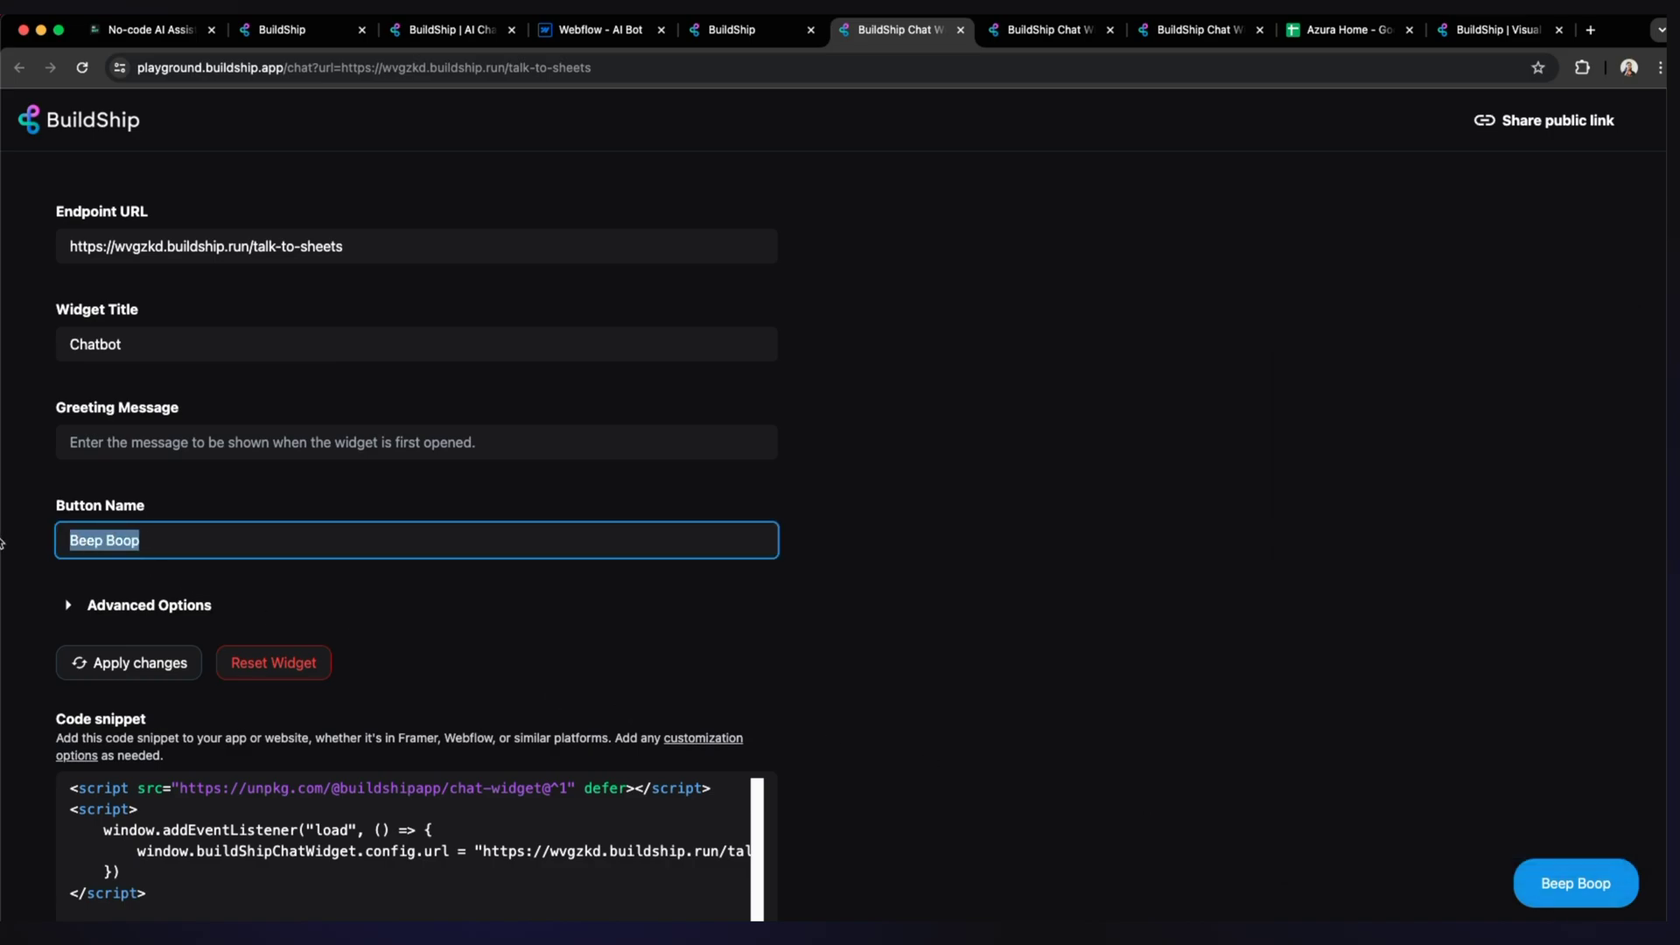
type("Chat to try")
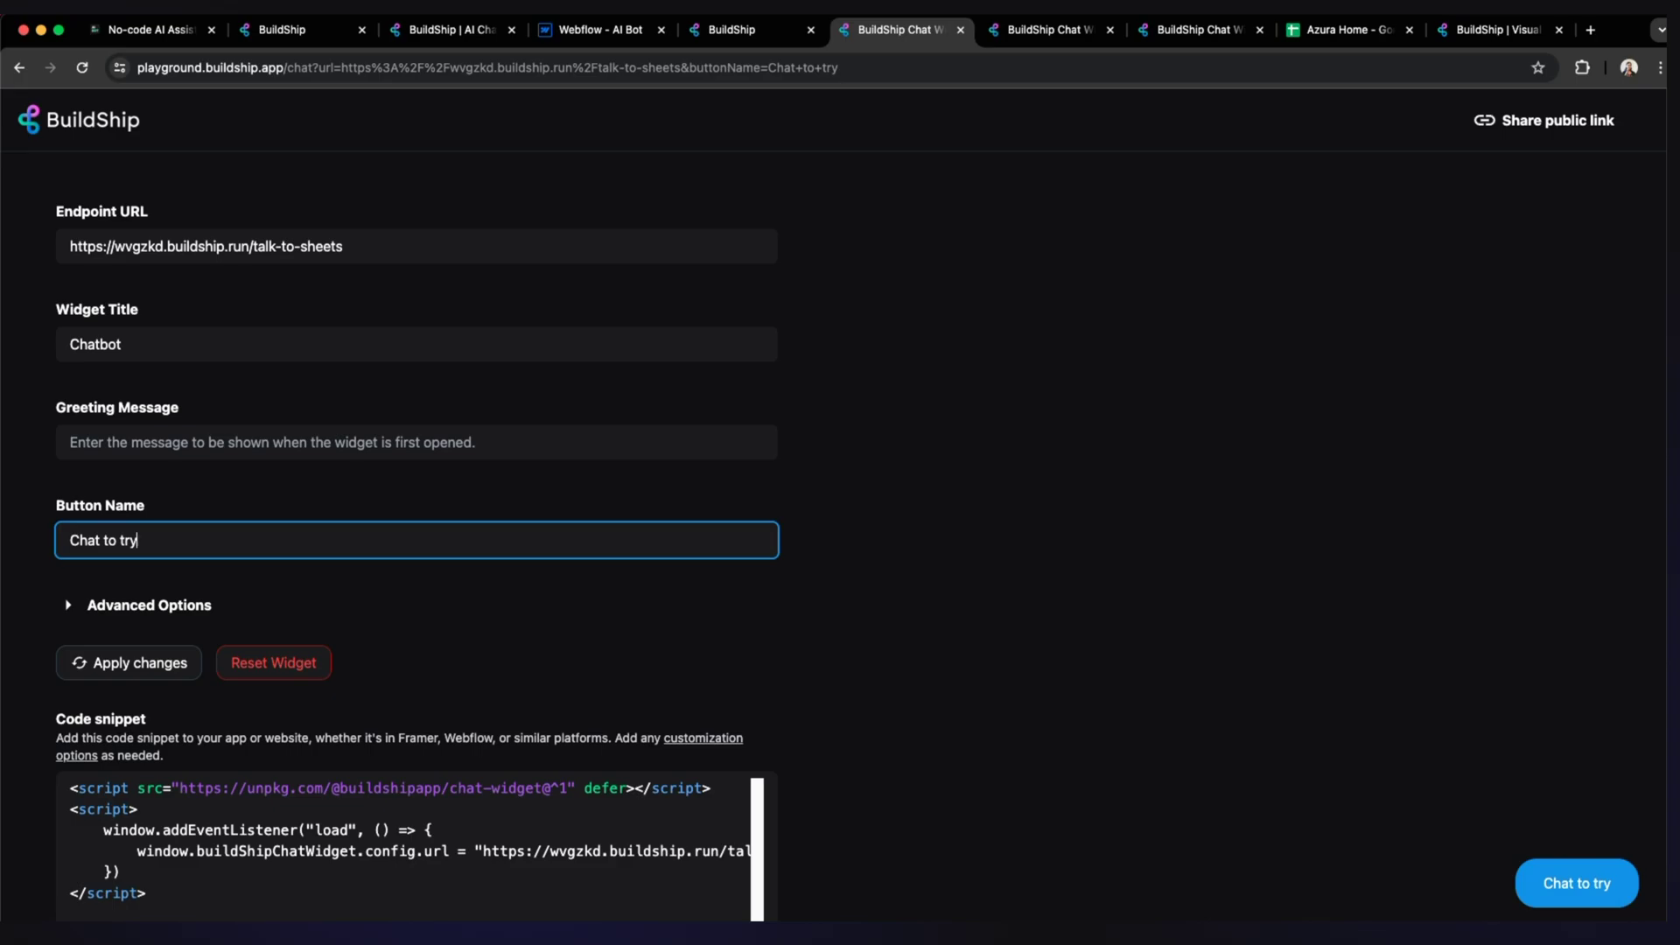
key("ctrl+super+space")
left_click(108, 171)
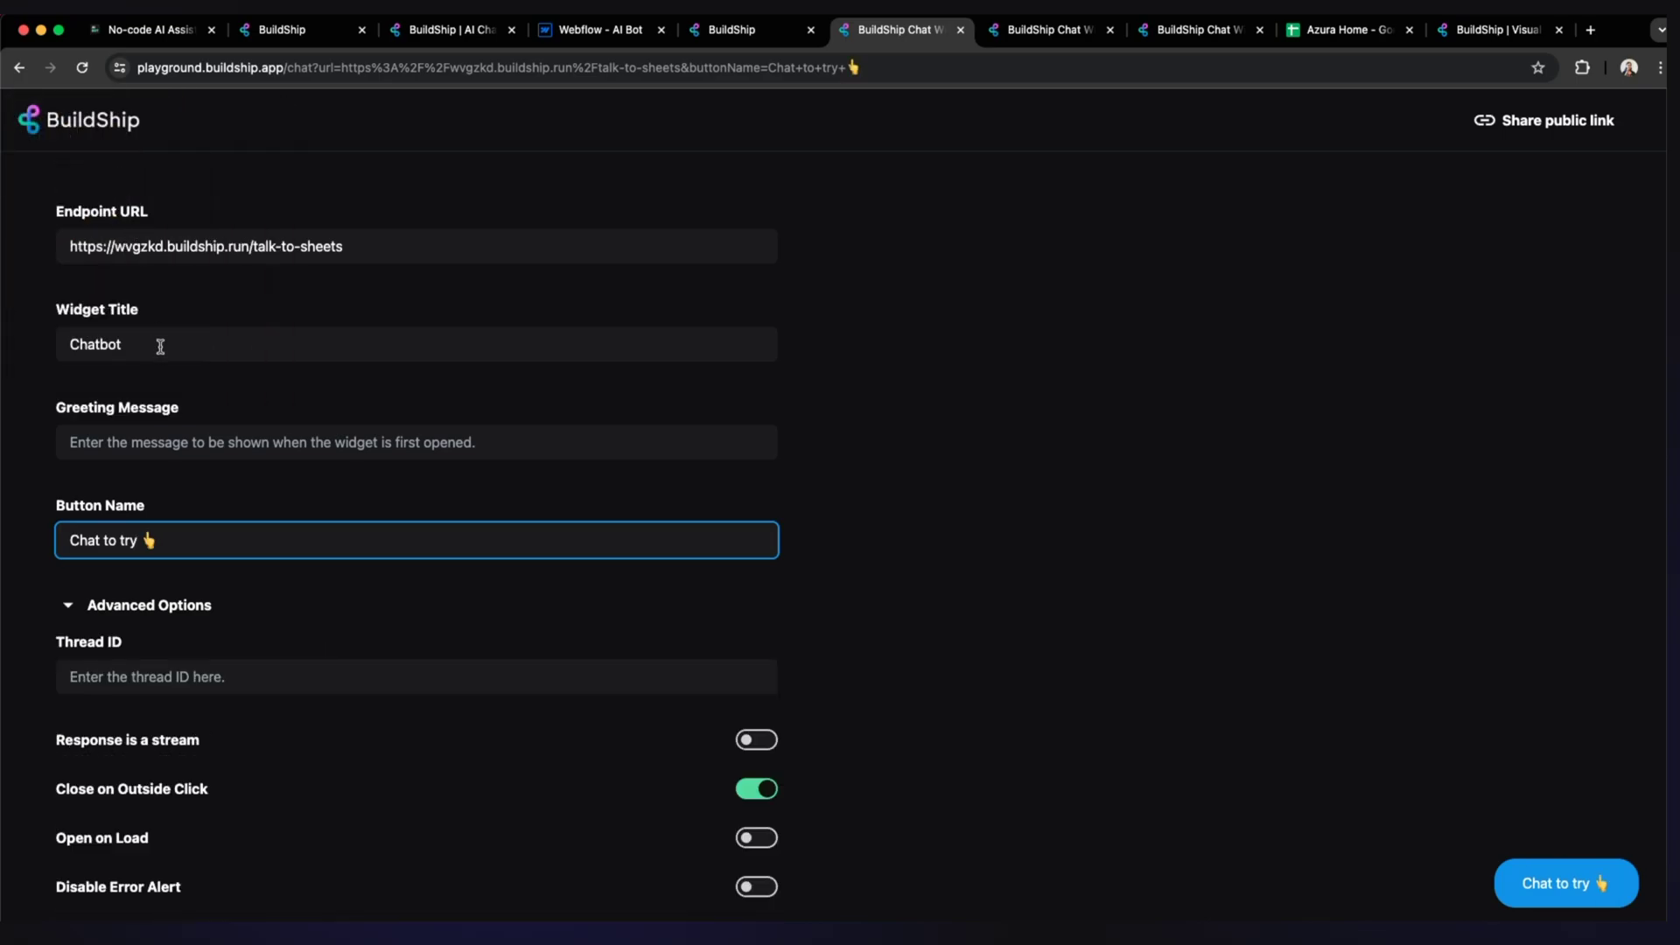
Check the title in the chat window preview and set the widget title to "Furniture Store".
left_click(1596, 881)
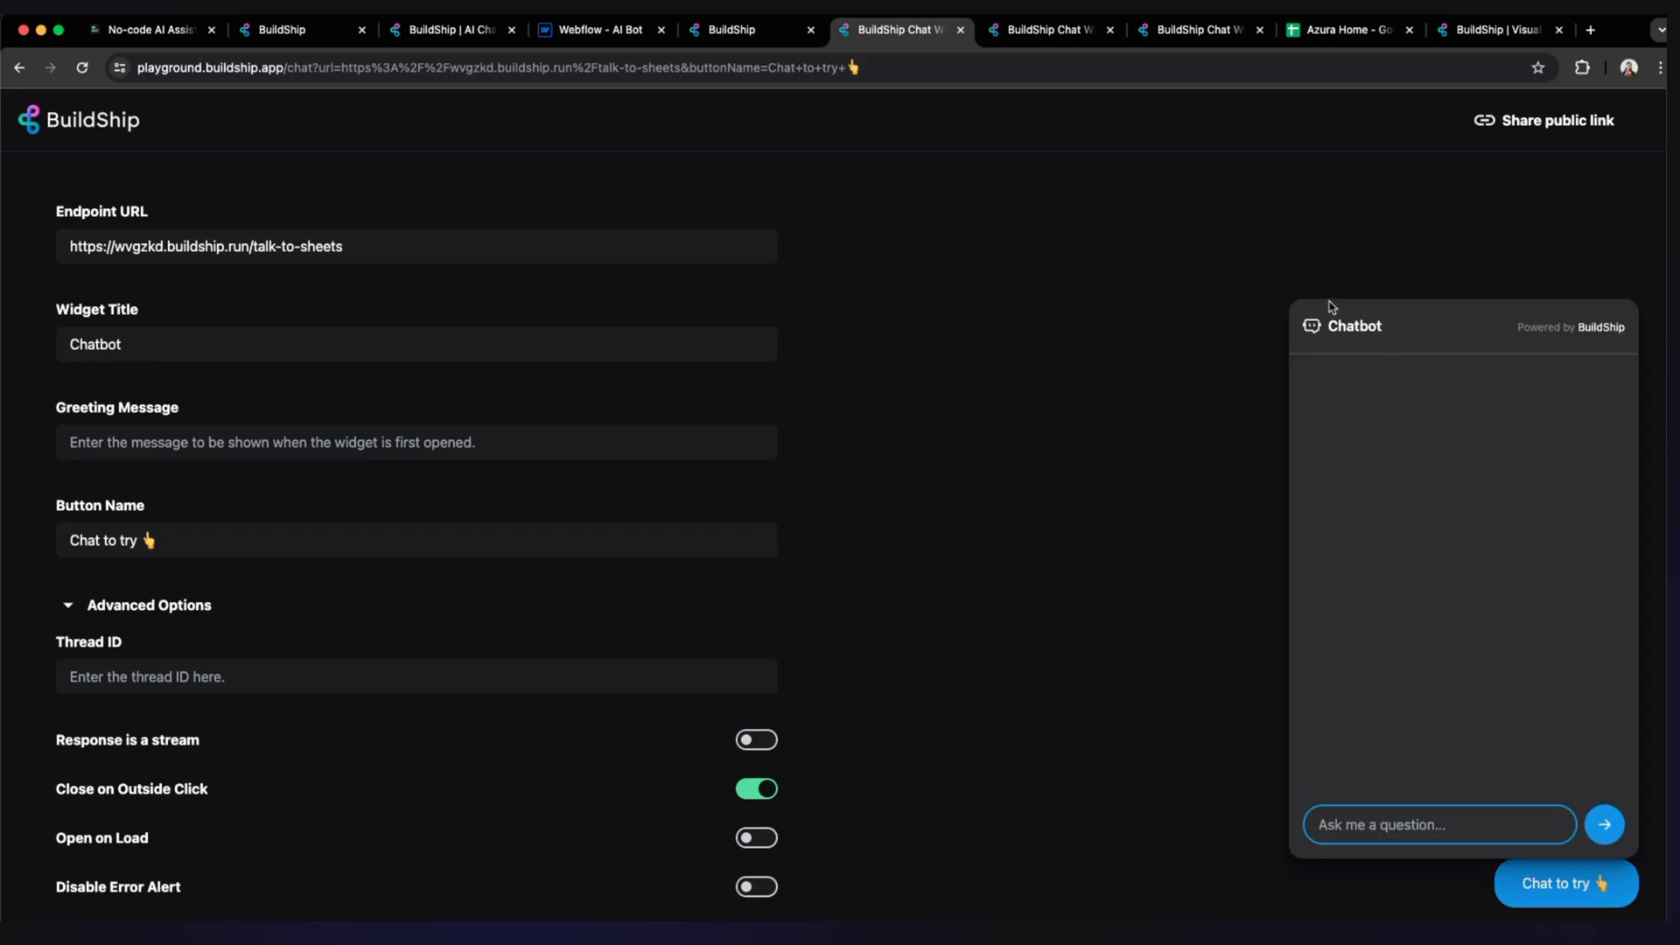
left_click(64, 331)
left_click(82, 343)
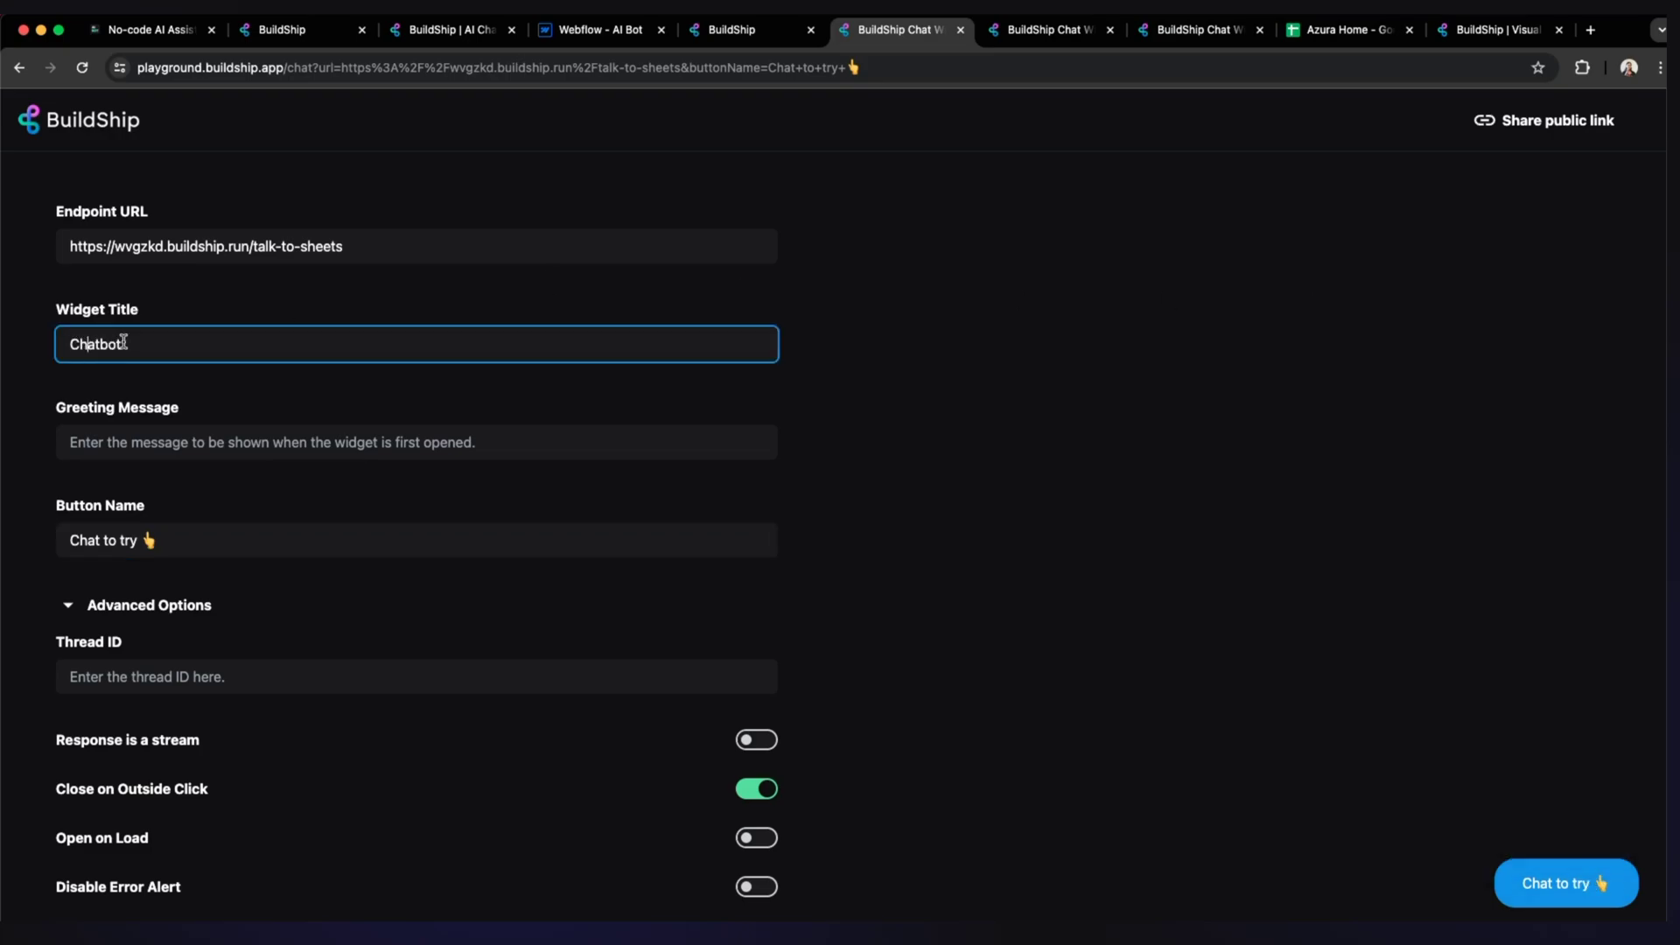
double_click(133, 331)
type("Furniture A")
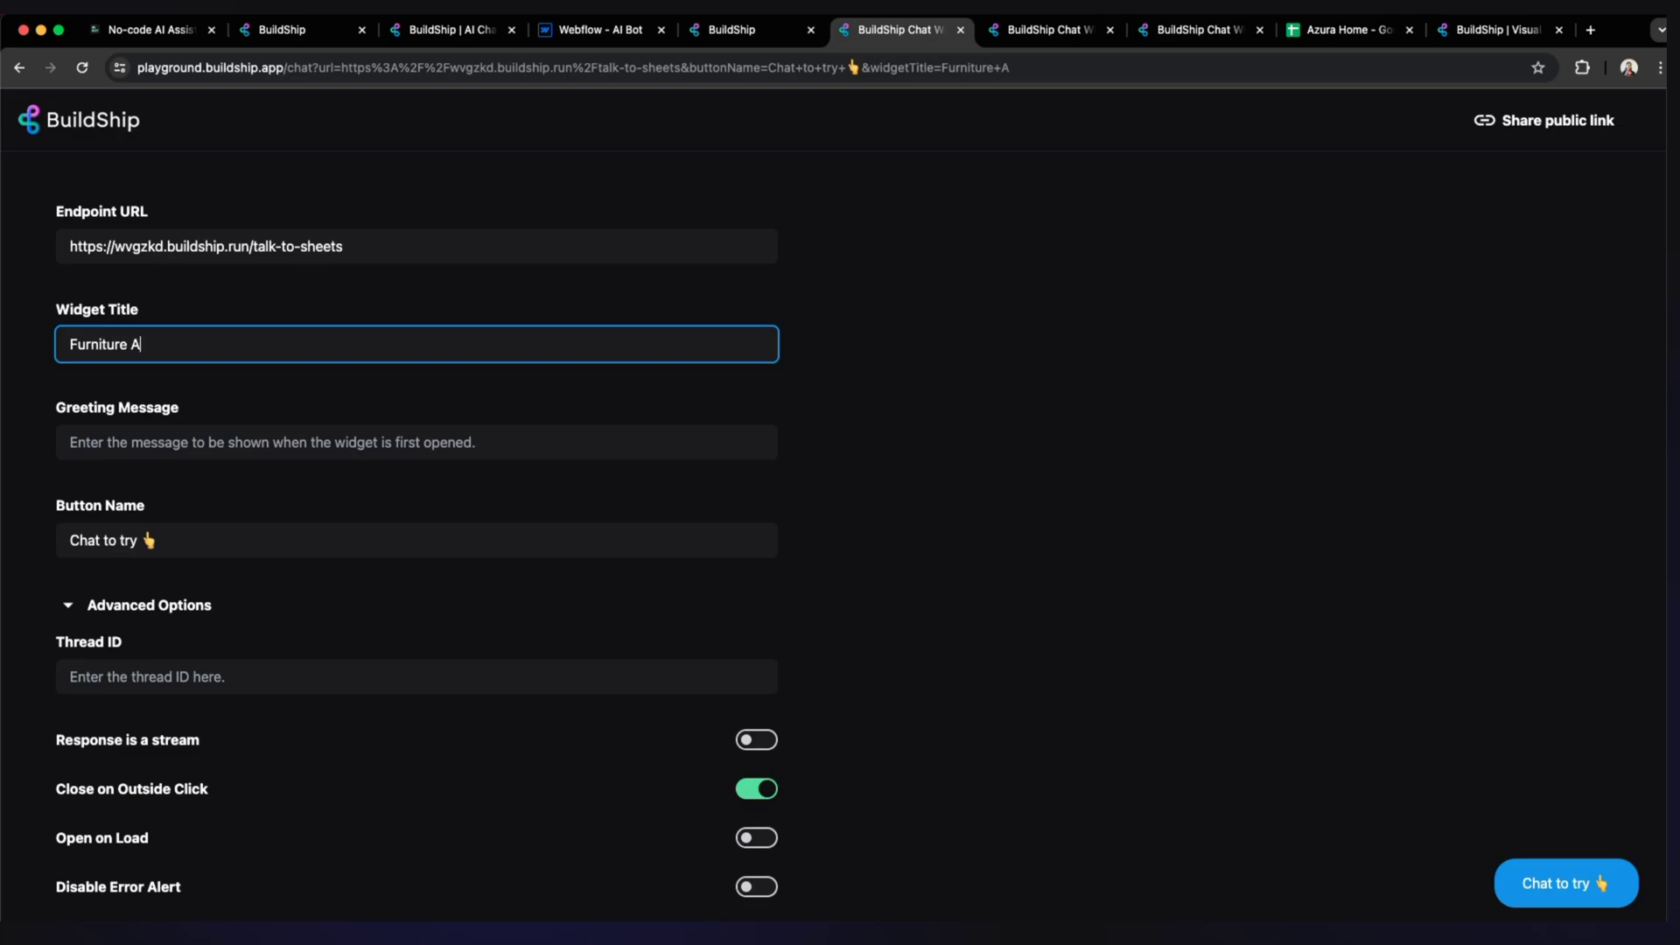
key("BackSpace")
type("Store")
left_click(160, 206)
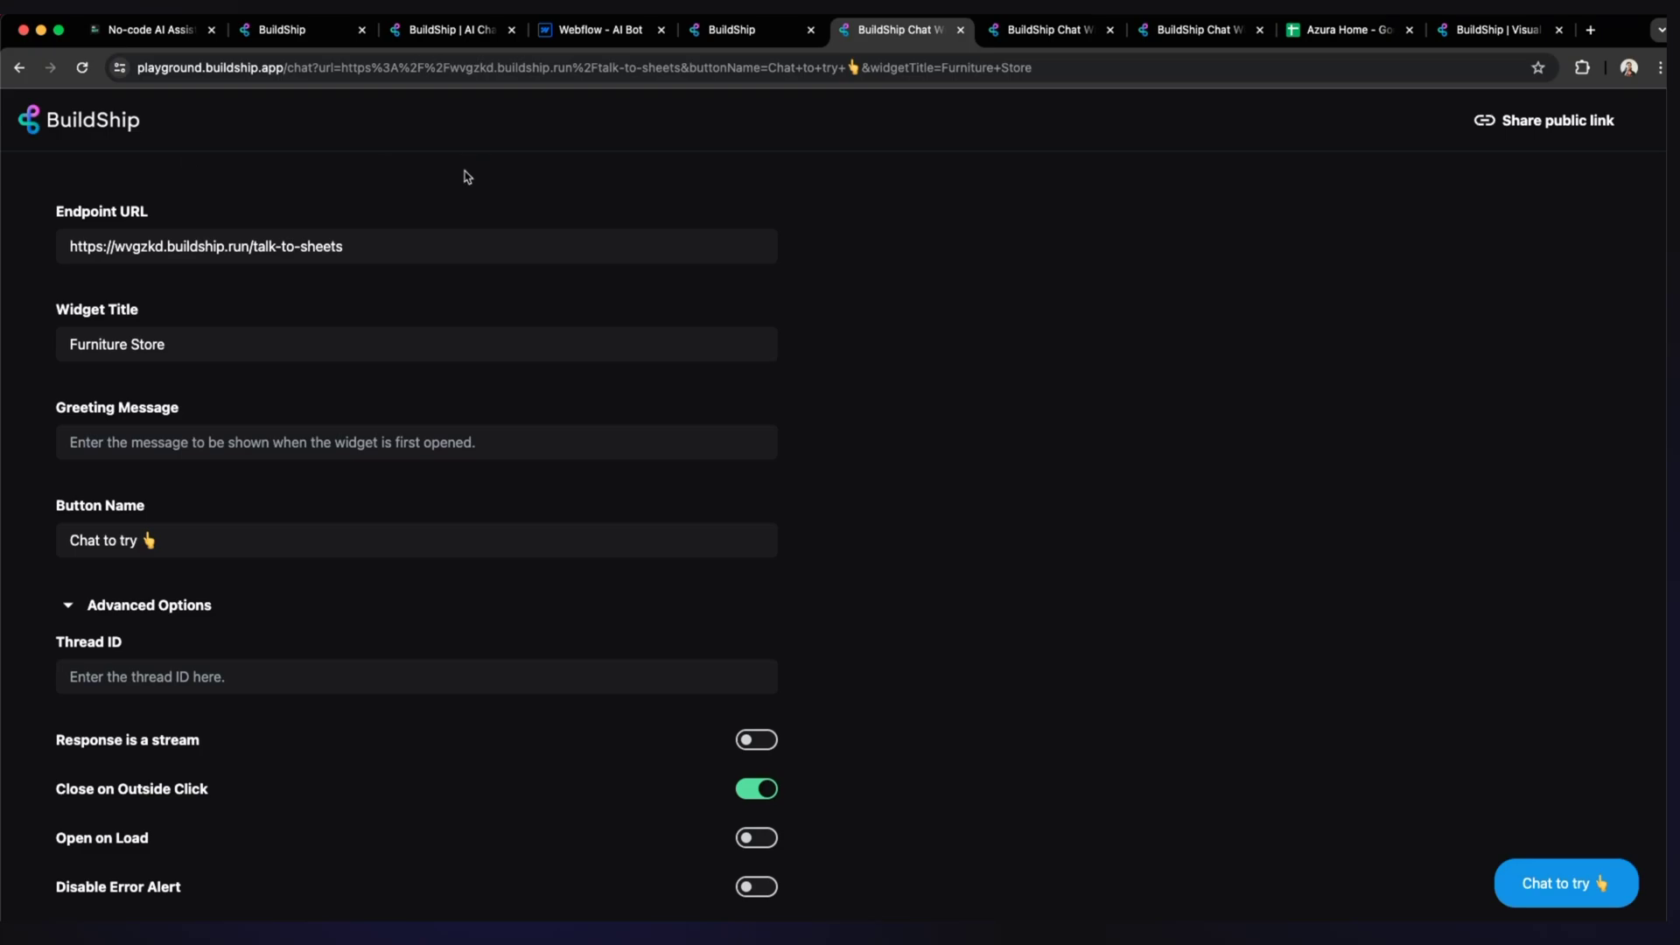
Set the widget's greeting message to "Welcome to furniture store!" and preview it in the chat window.
left_click(308, 446)
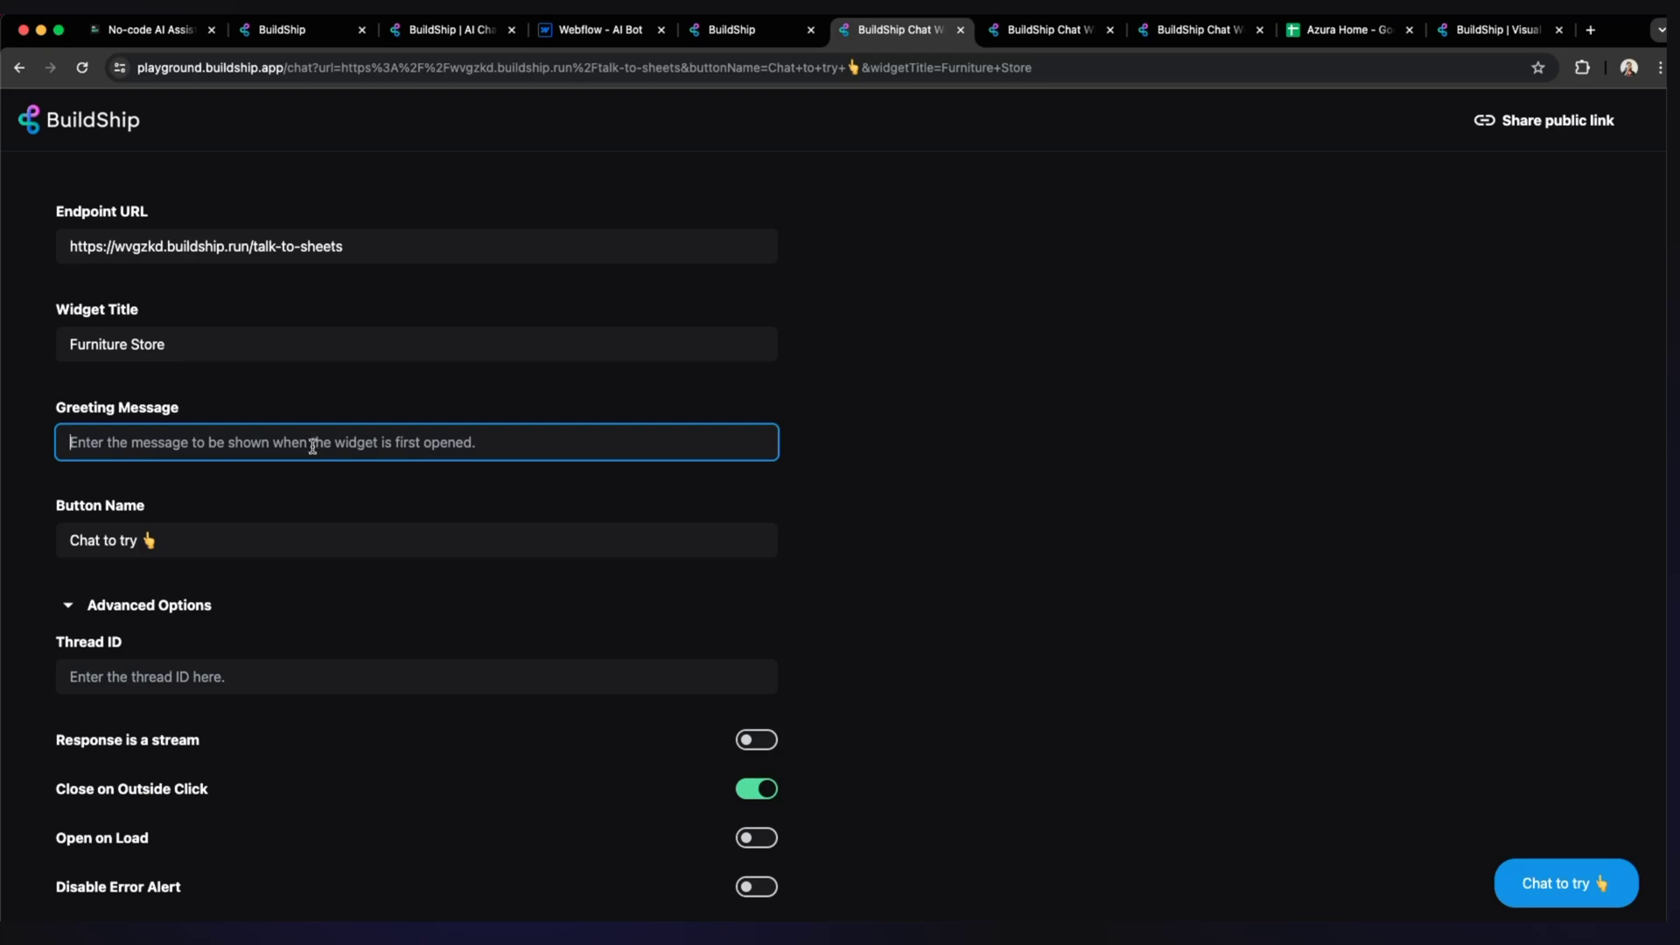
type("Welcome t")
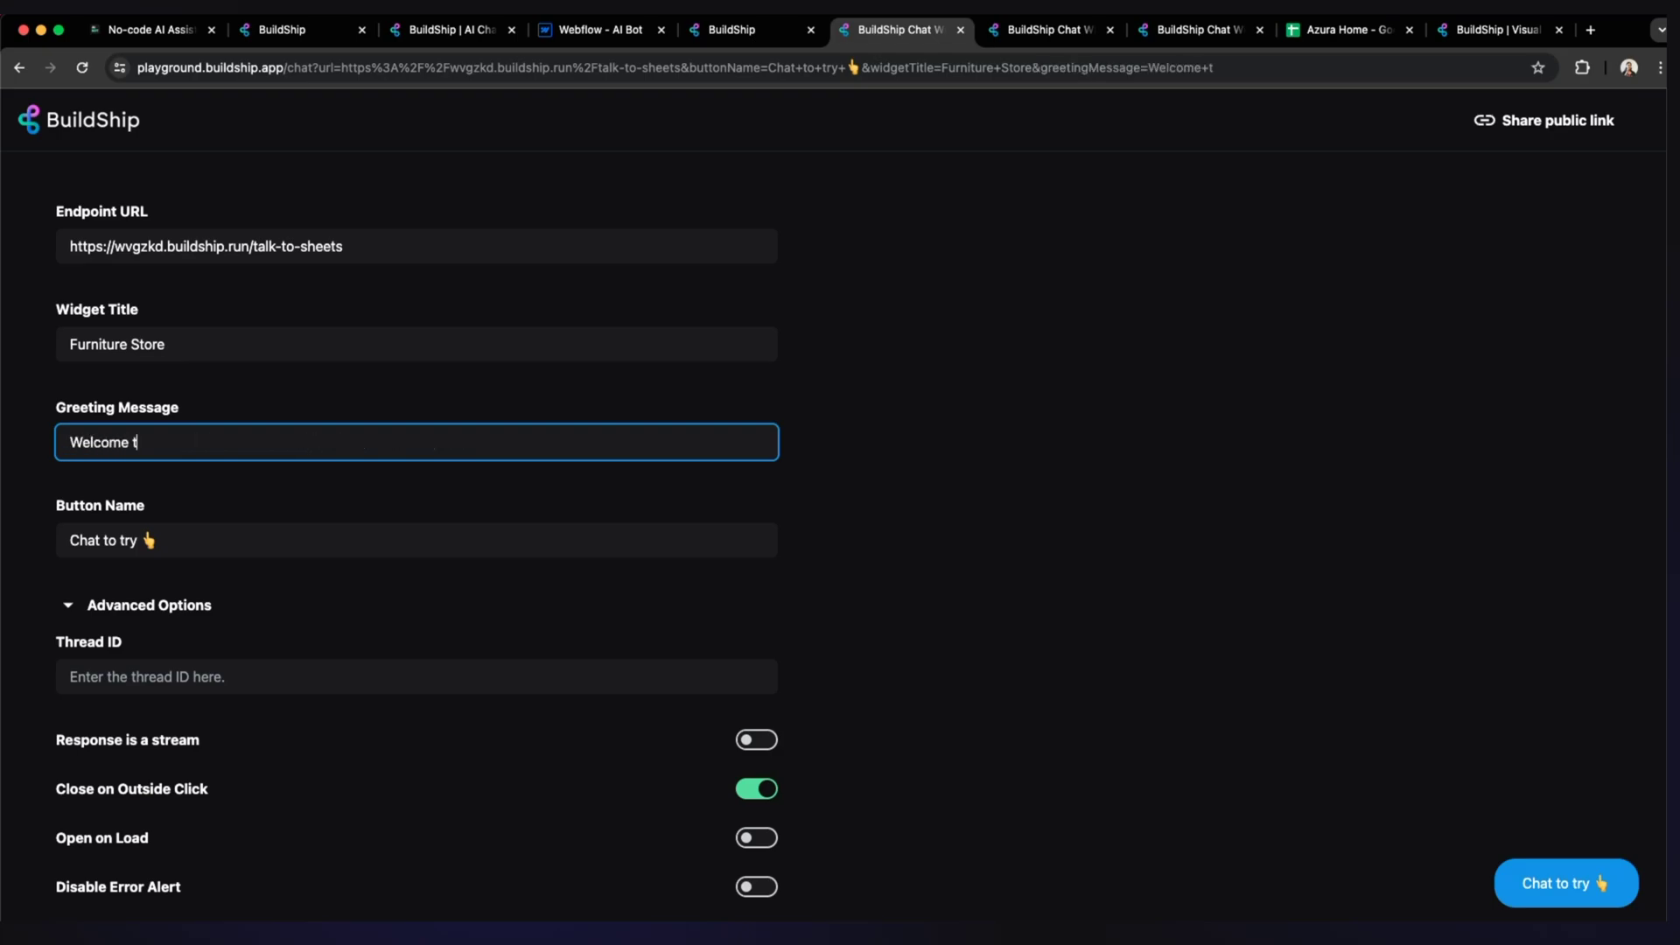
type("o furniture store!")
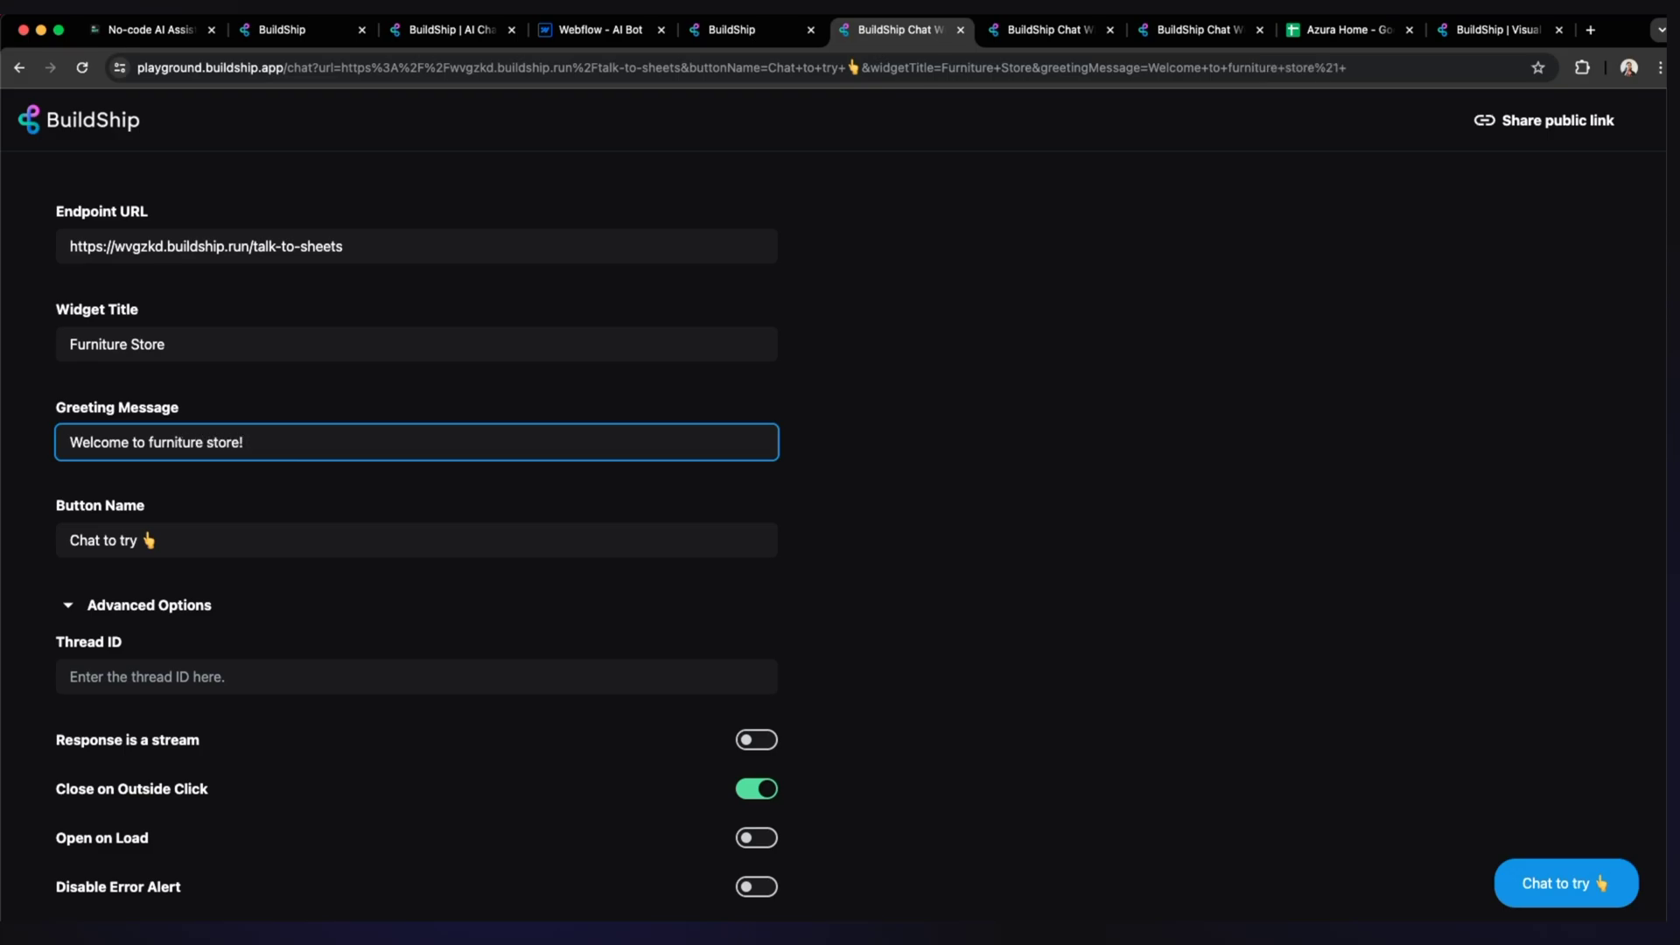
left_click(1528, 886)
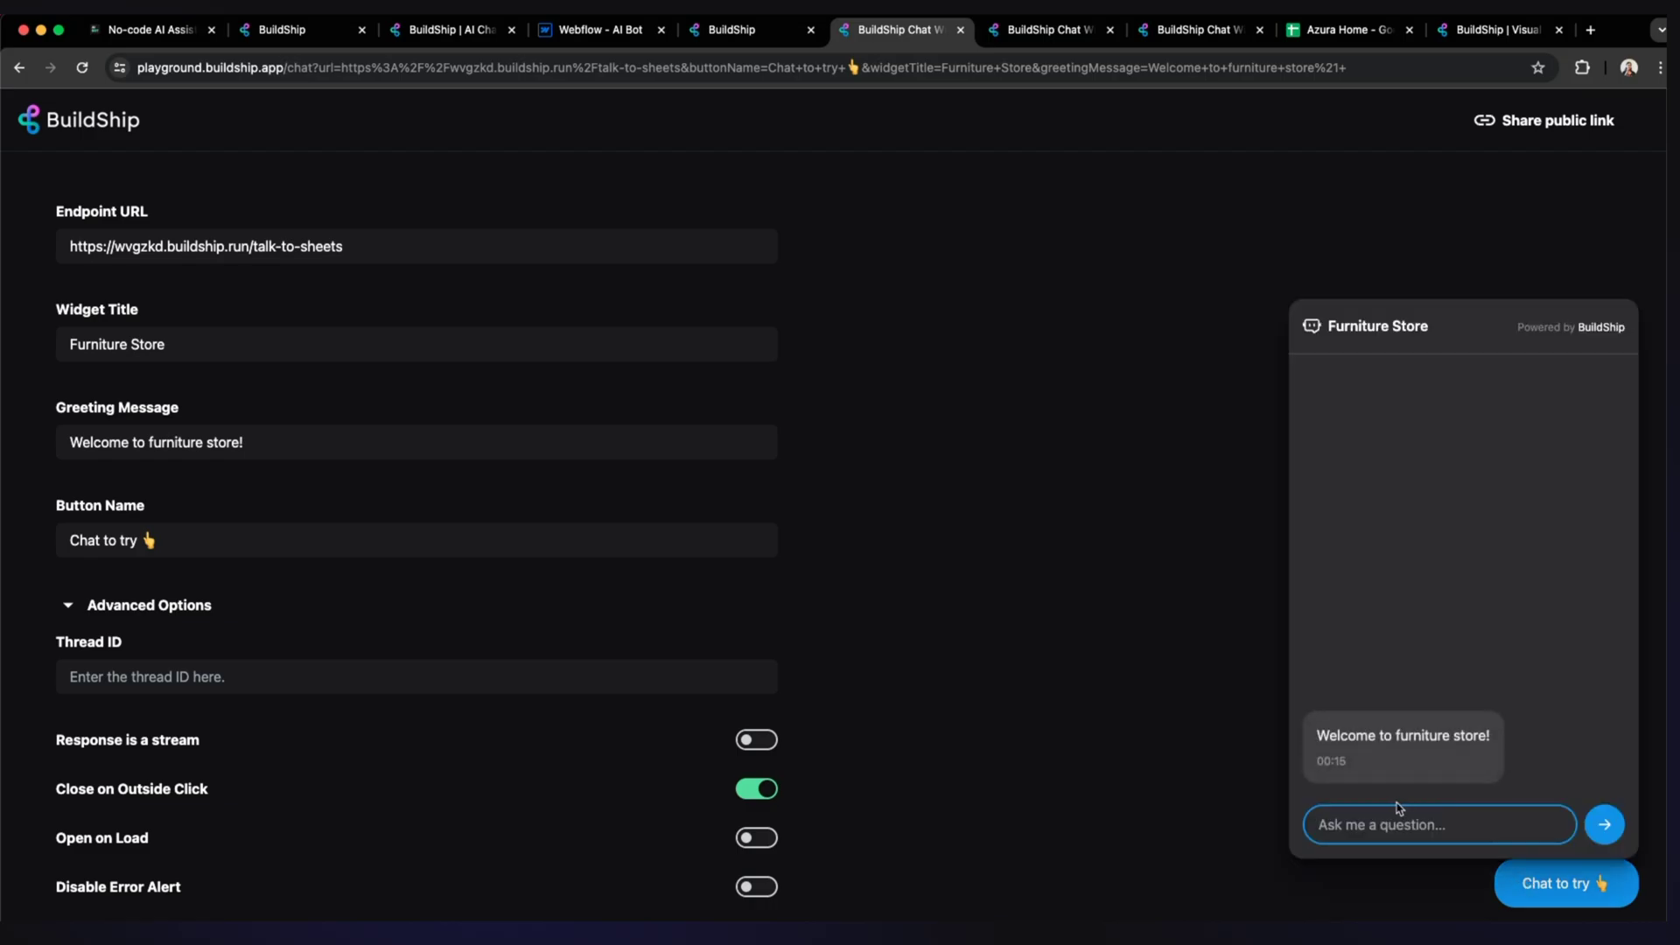
Check the widget's advanced options and search the nodes in the Chat with GSheets workflow for "openai stre".
scroll(429, 713, "down", 1)
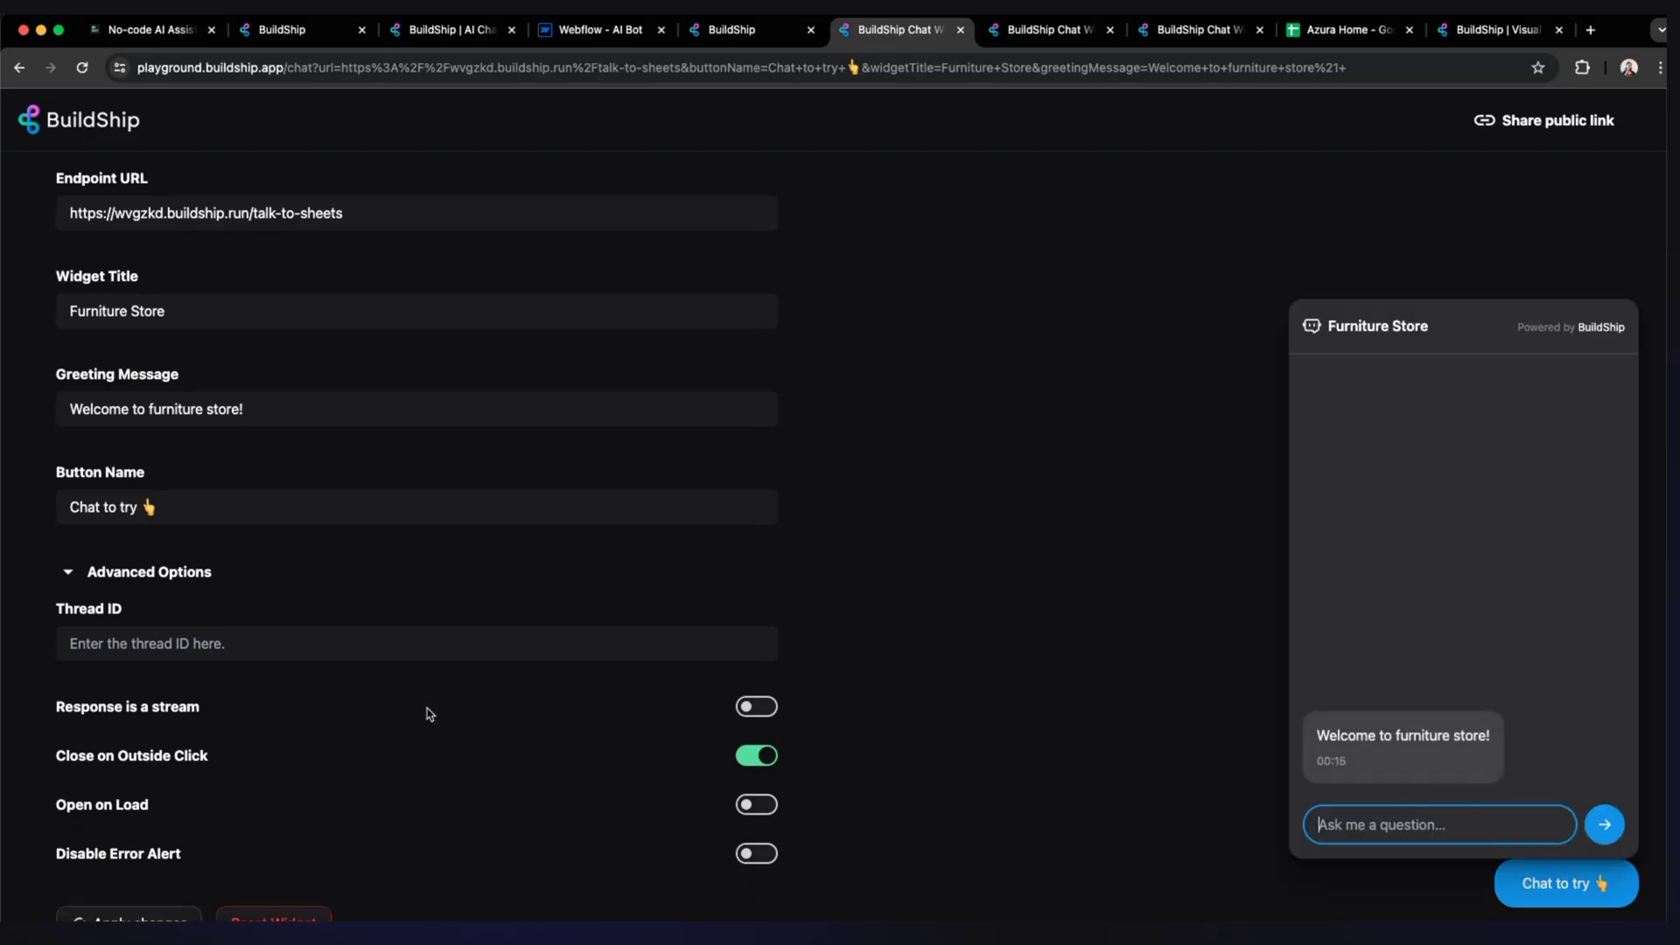
left_click(172, 575)
left_click(171, 576)
left_click(170, 576)
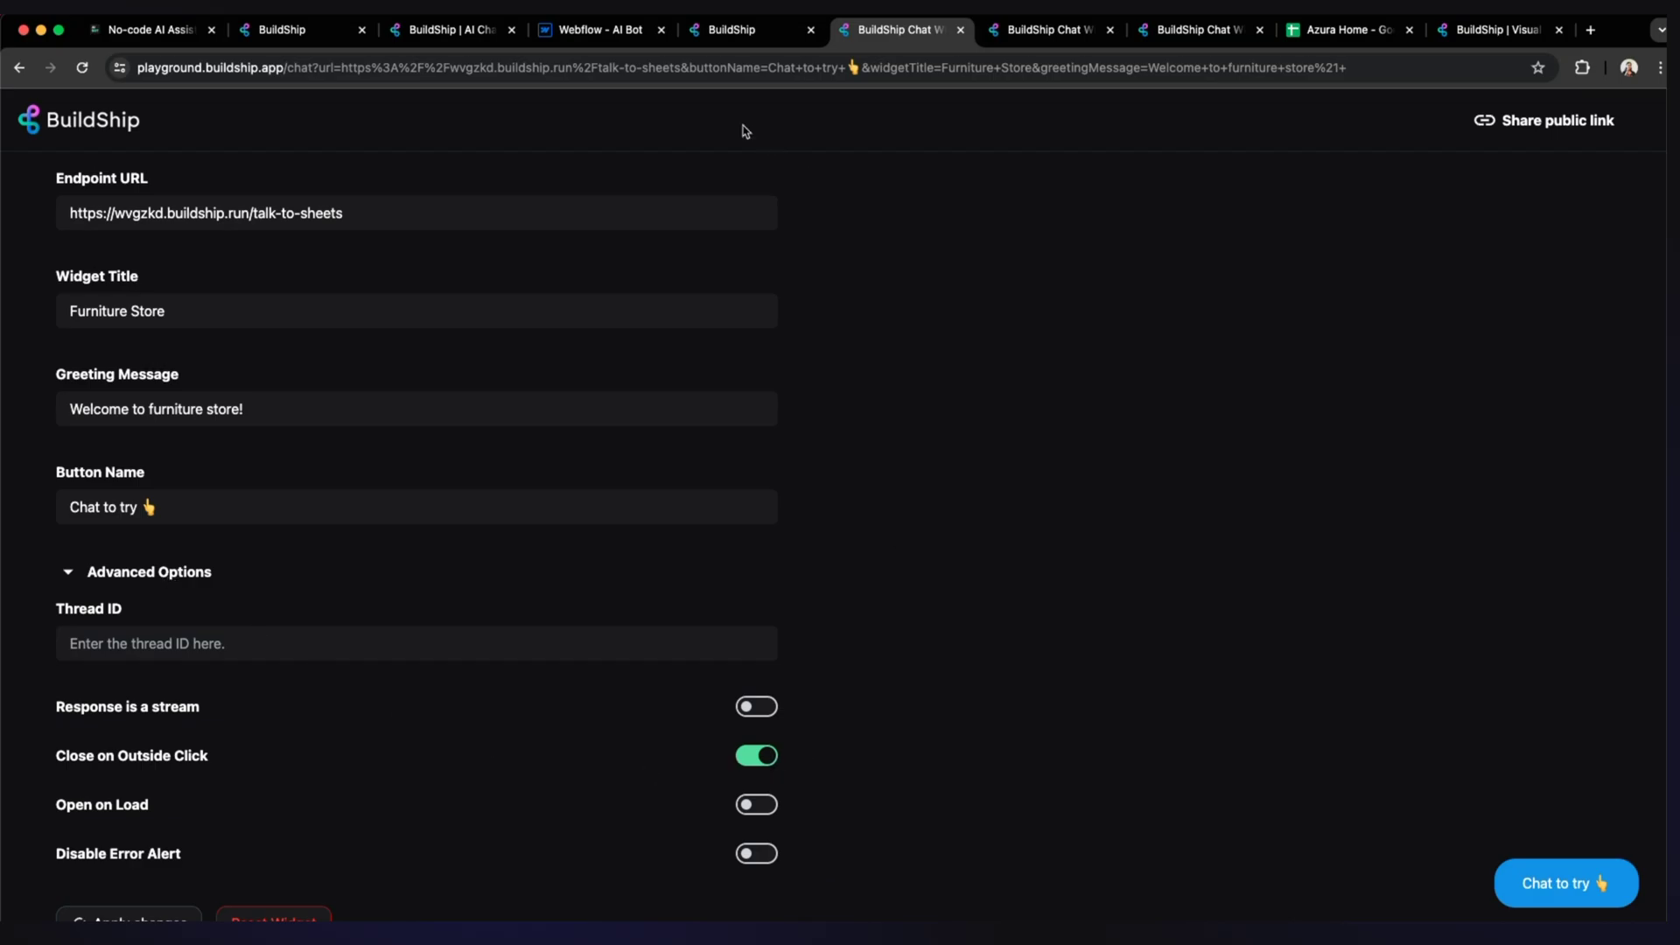
left_click(707, 33)
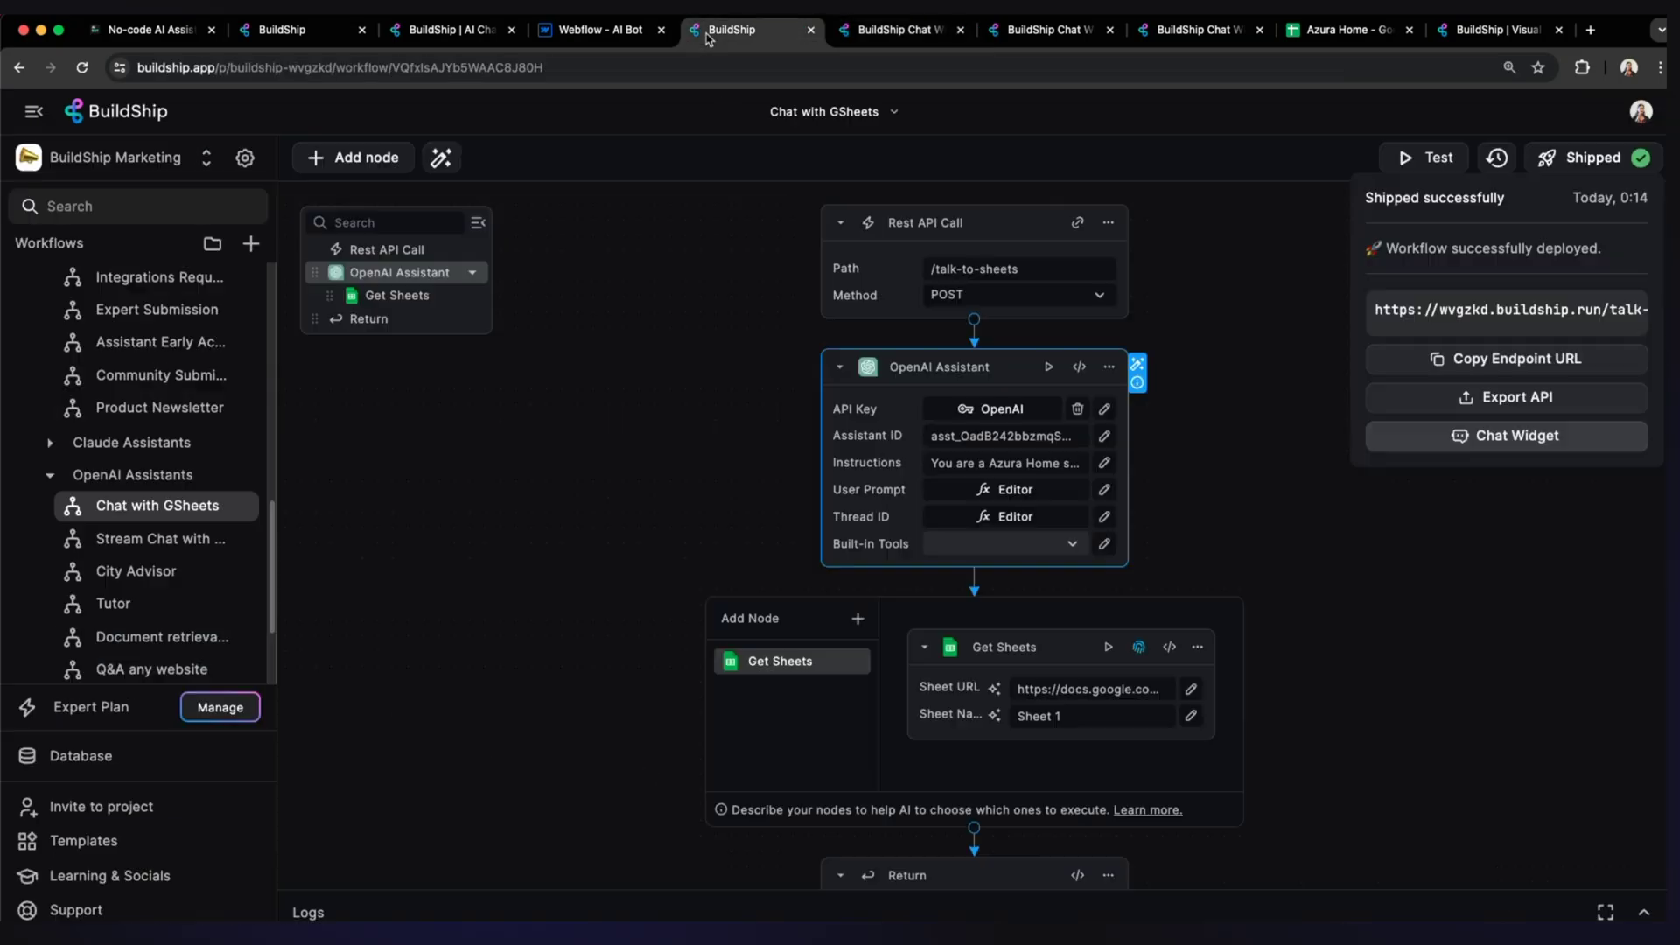
left_click(975, 322)
type("openai stre")
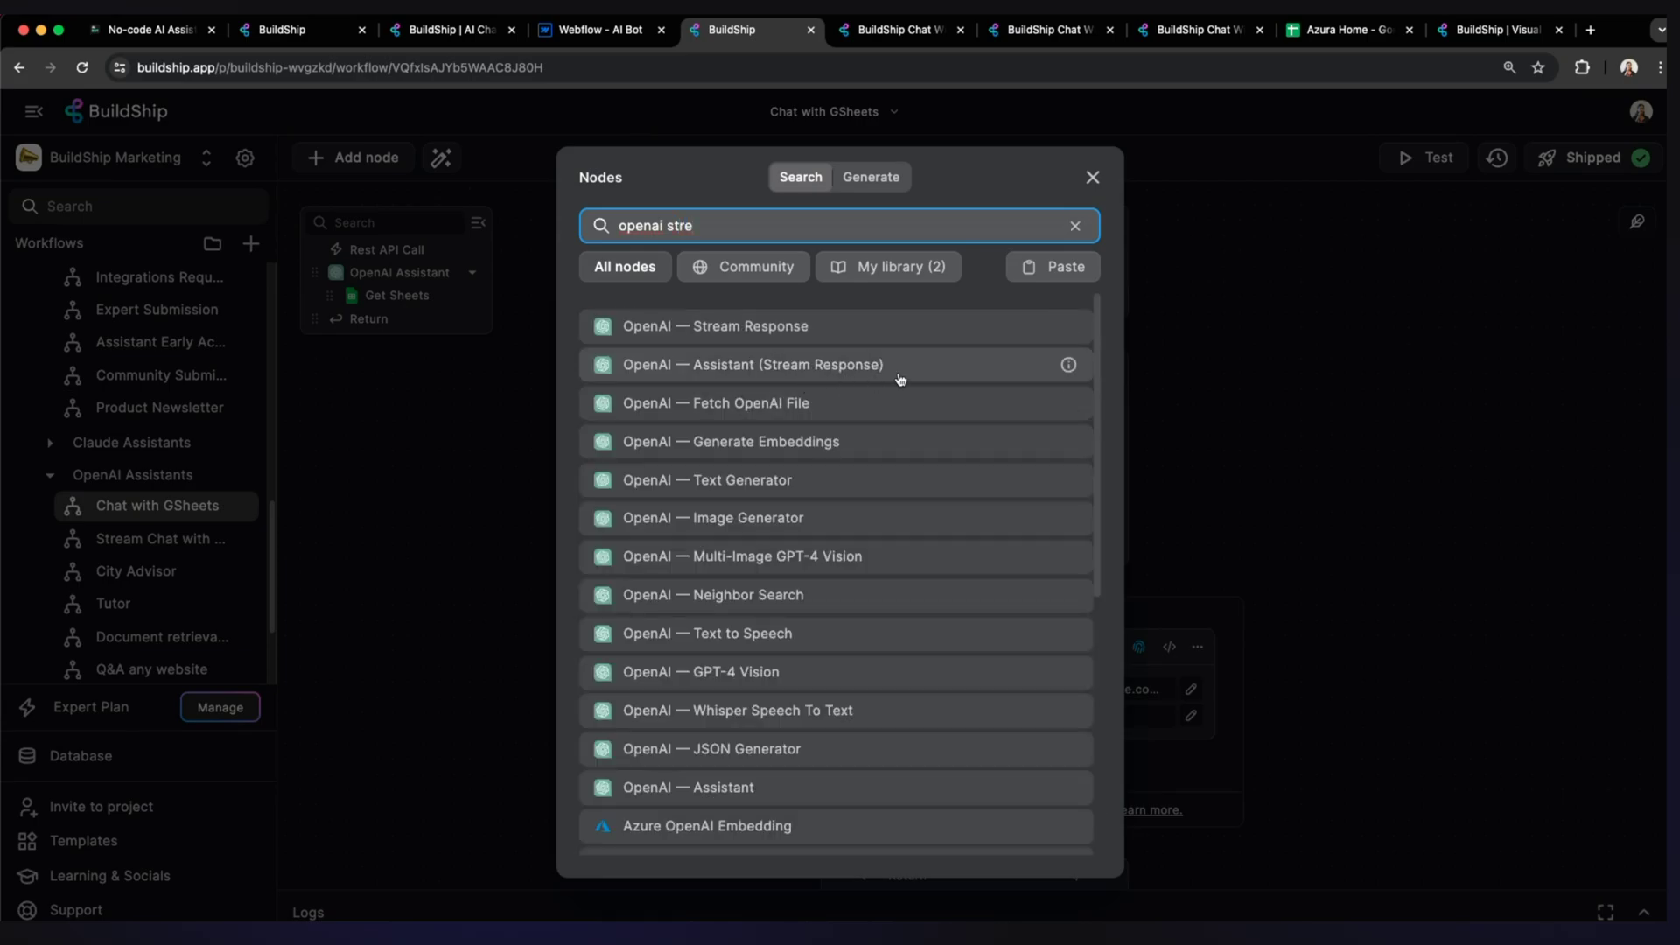
Return to the chat widget setup, copy its code snippet and switch to the AI Bot site in Webflow.
left_click(900, 32)
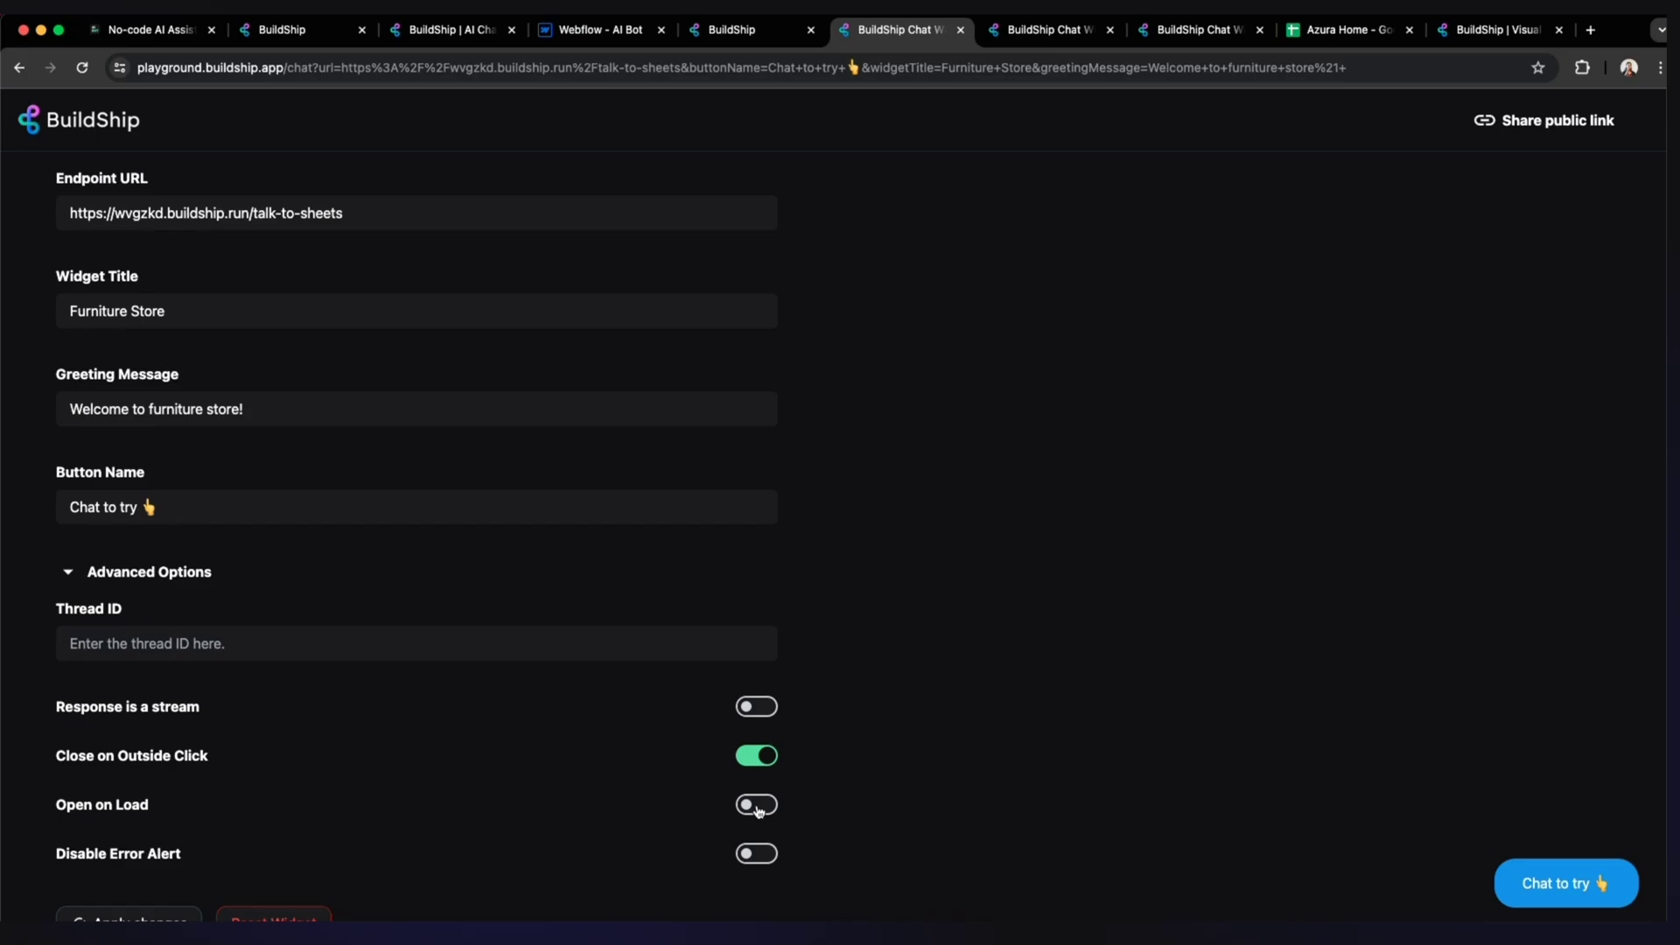
scroll(700, 866, "down", 5)
left_click(150, 481)
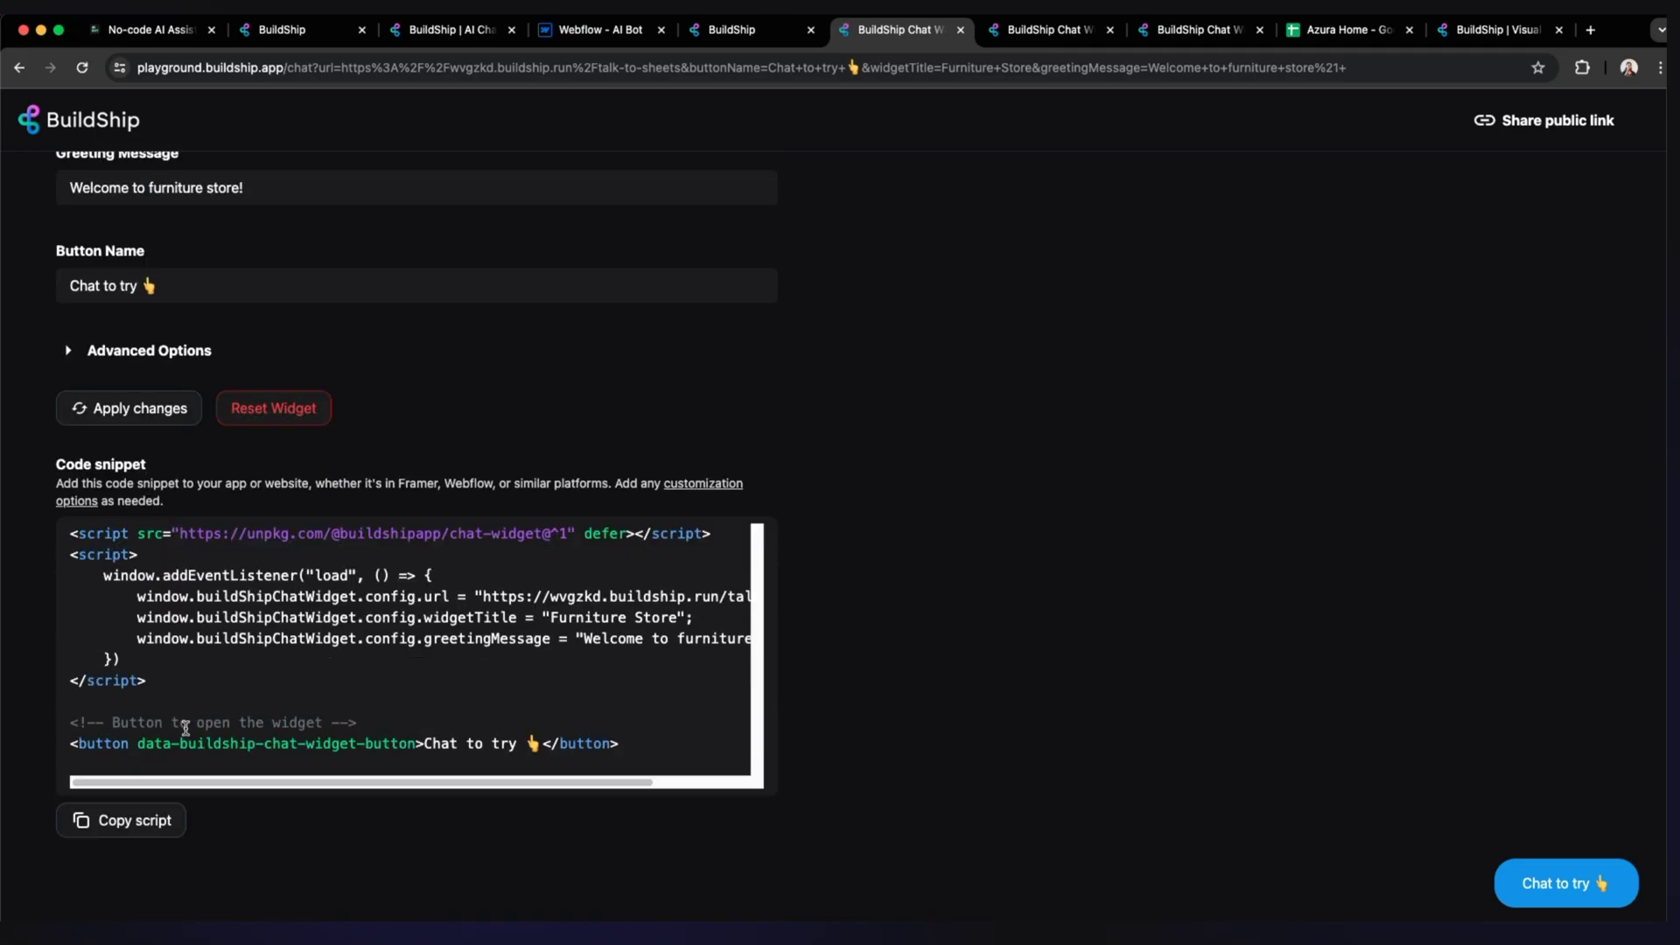
left_click(116, 831)
key("super+4")
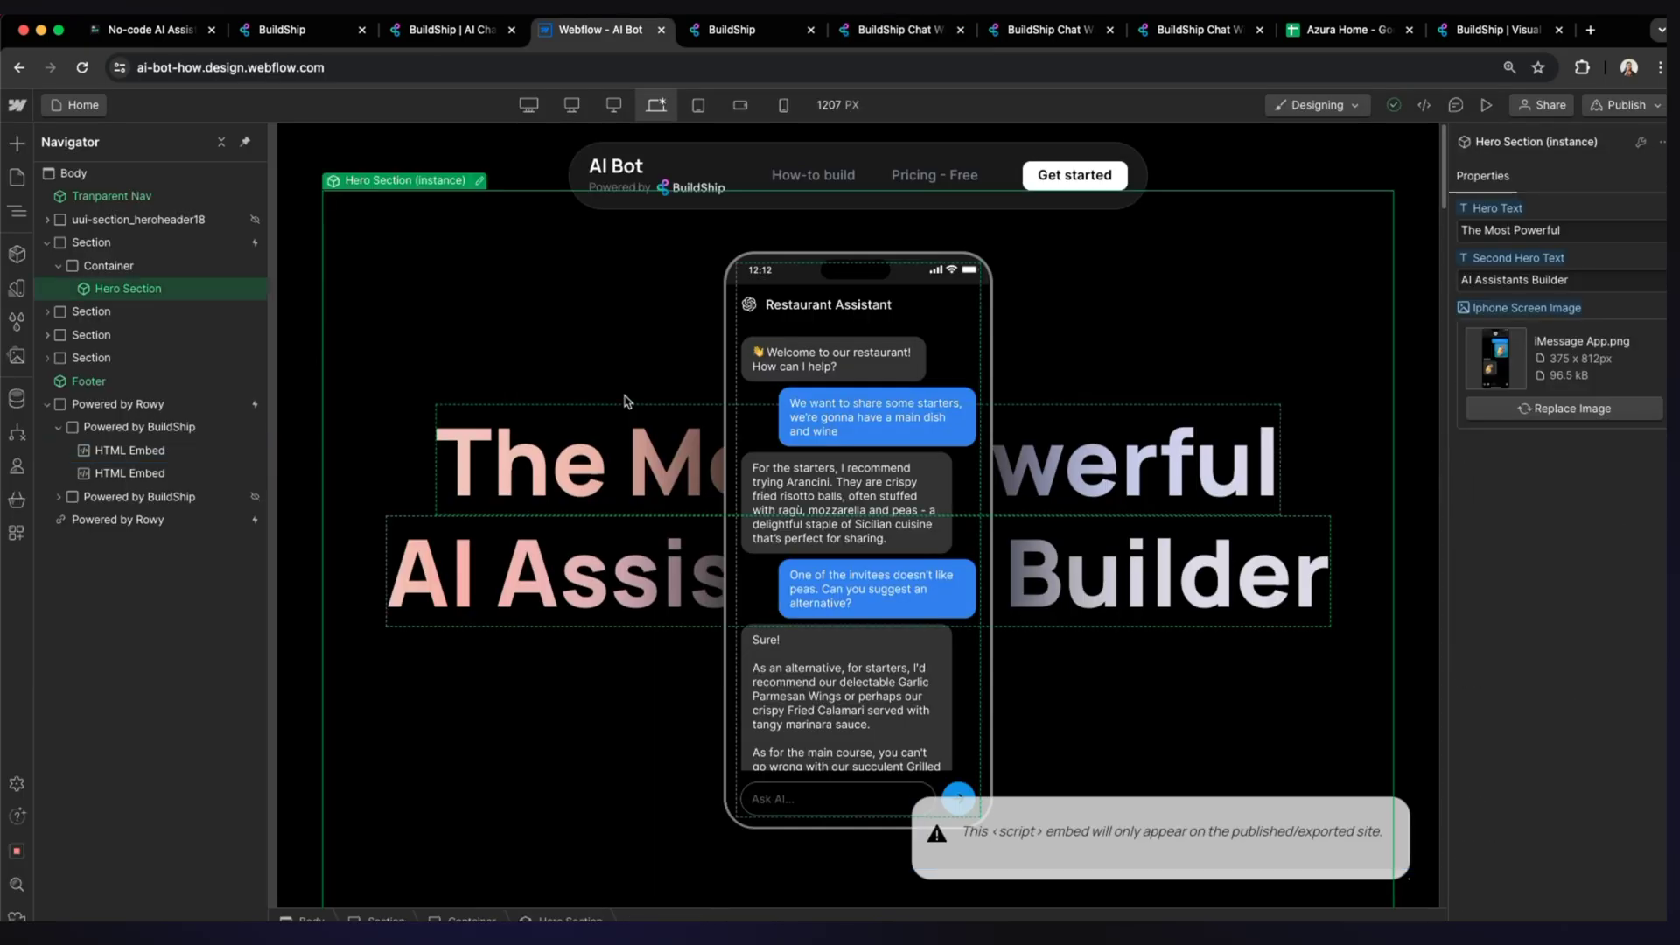
Look up the Embed element and open the code of the page's existing HTML Embed that holds the chat widget.
left_click(1074, 859)
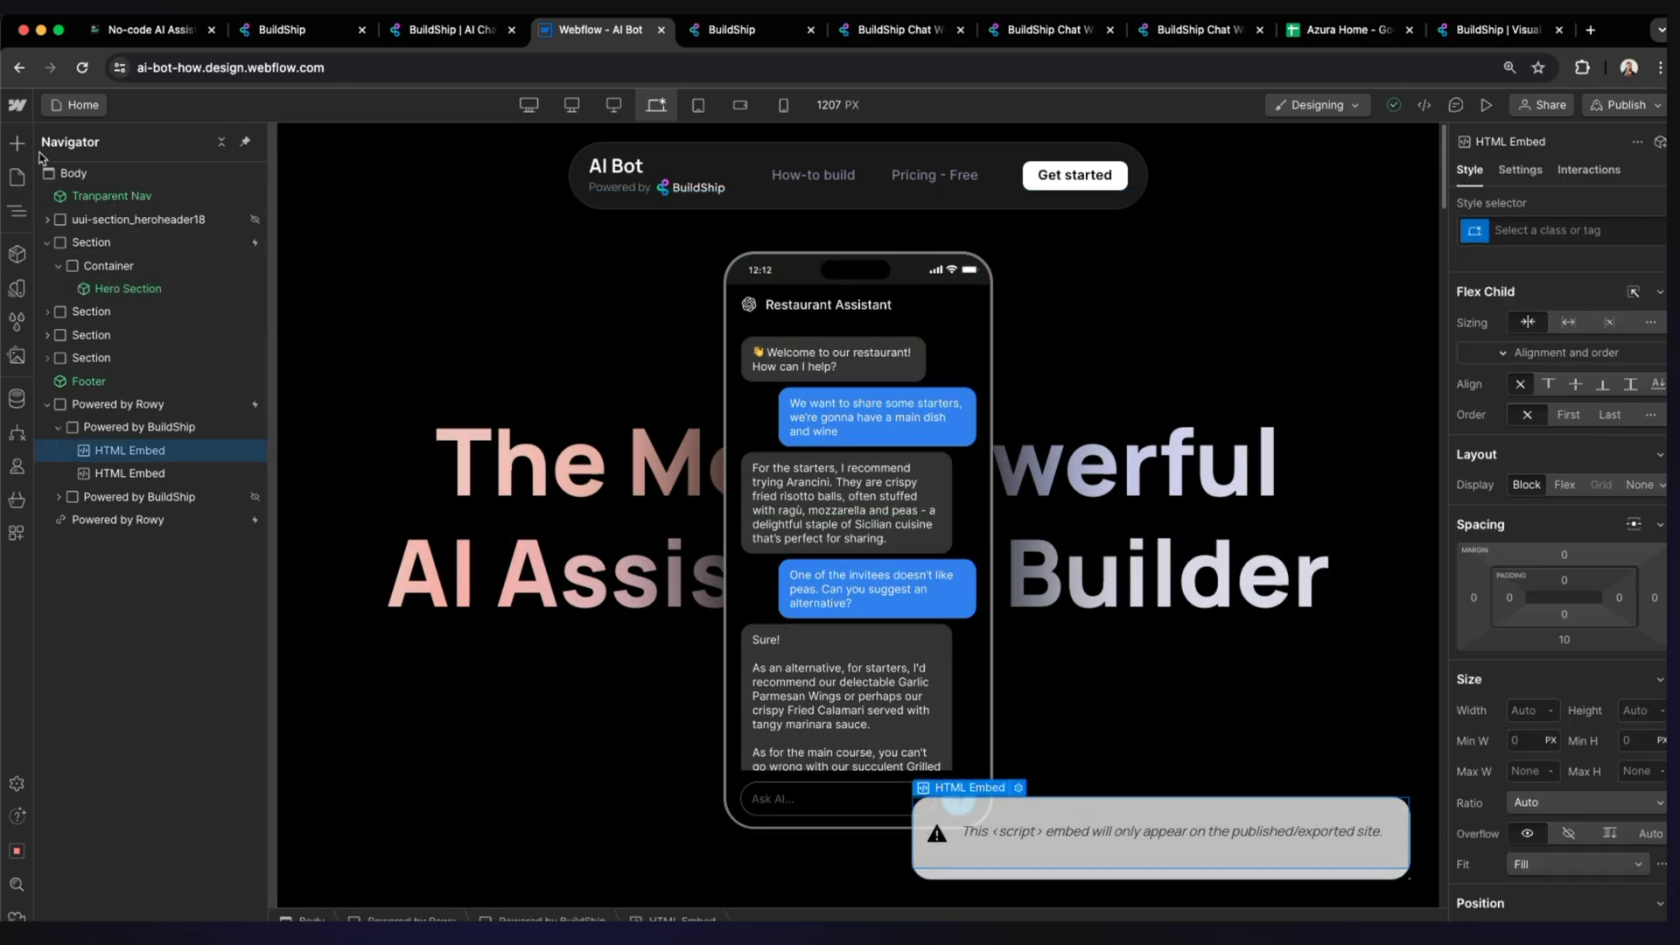
left_click(19, 145)
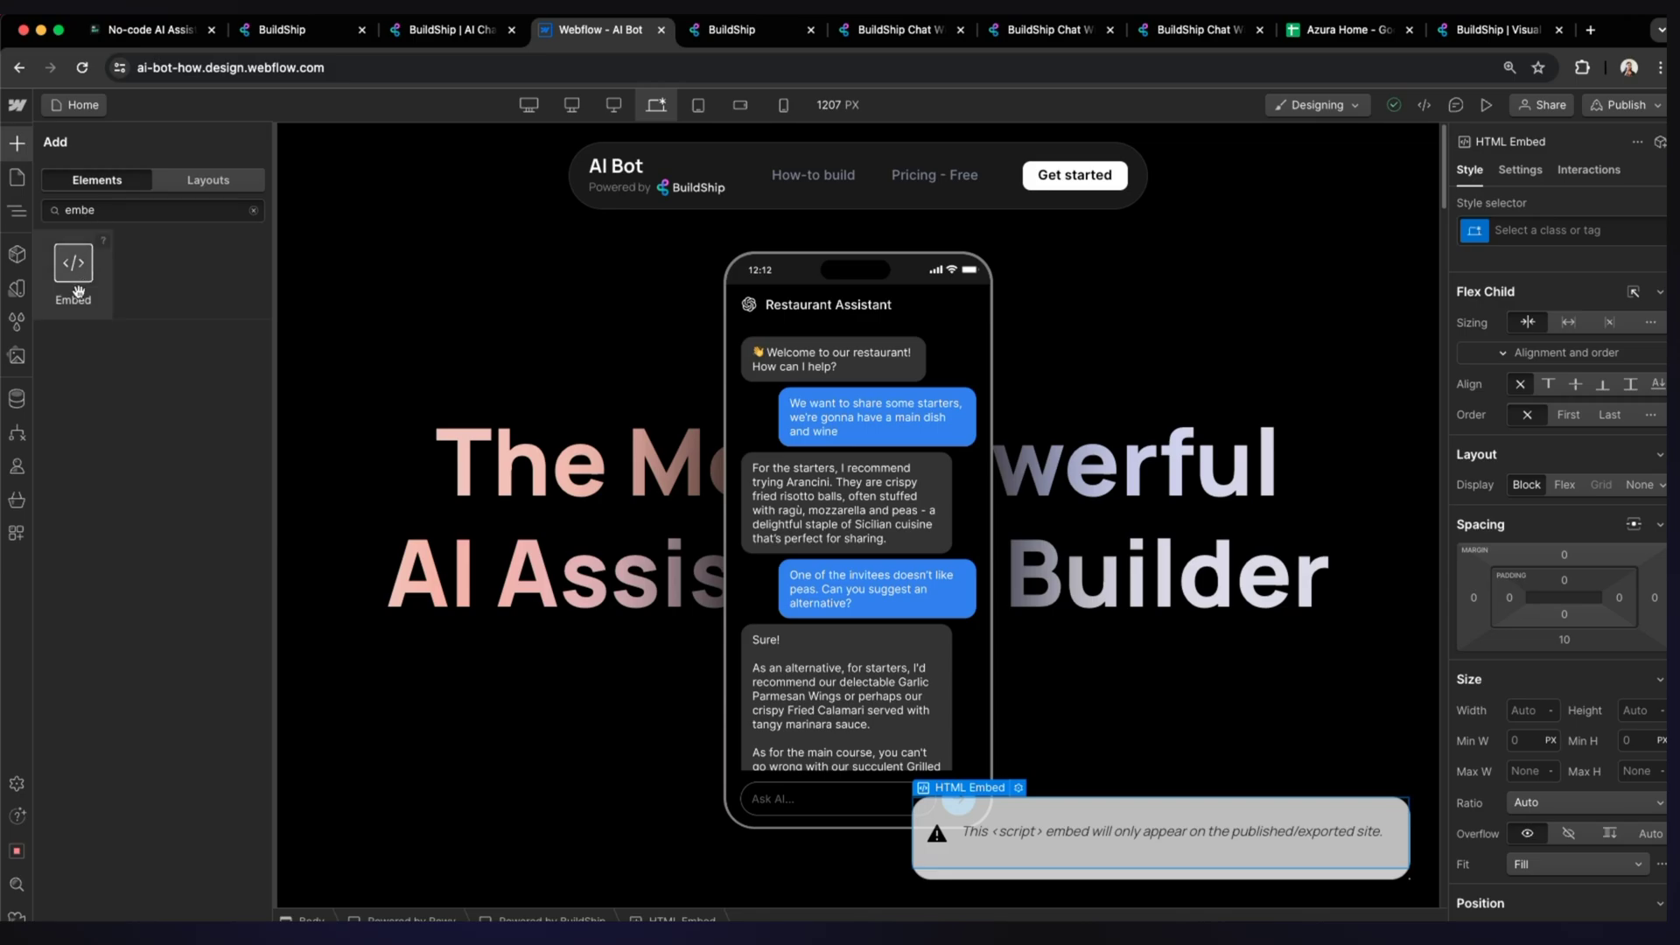
left_click_drag(78, 291, 1024, 792)
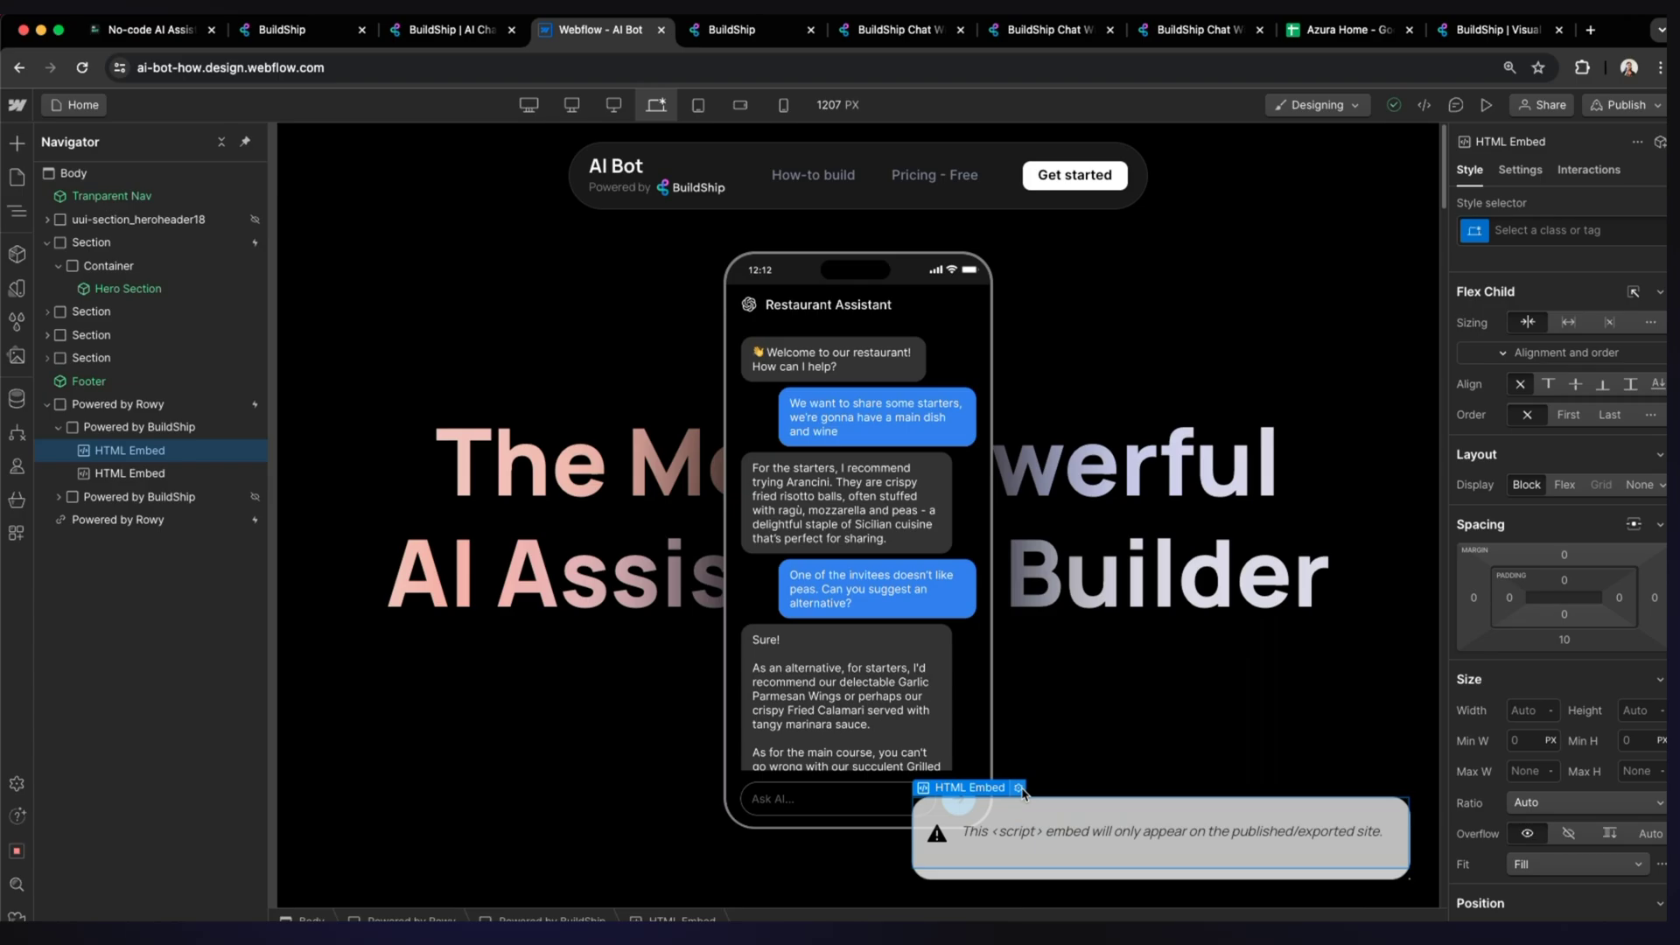
left_click(1018, 788)
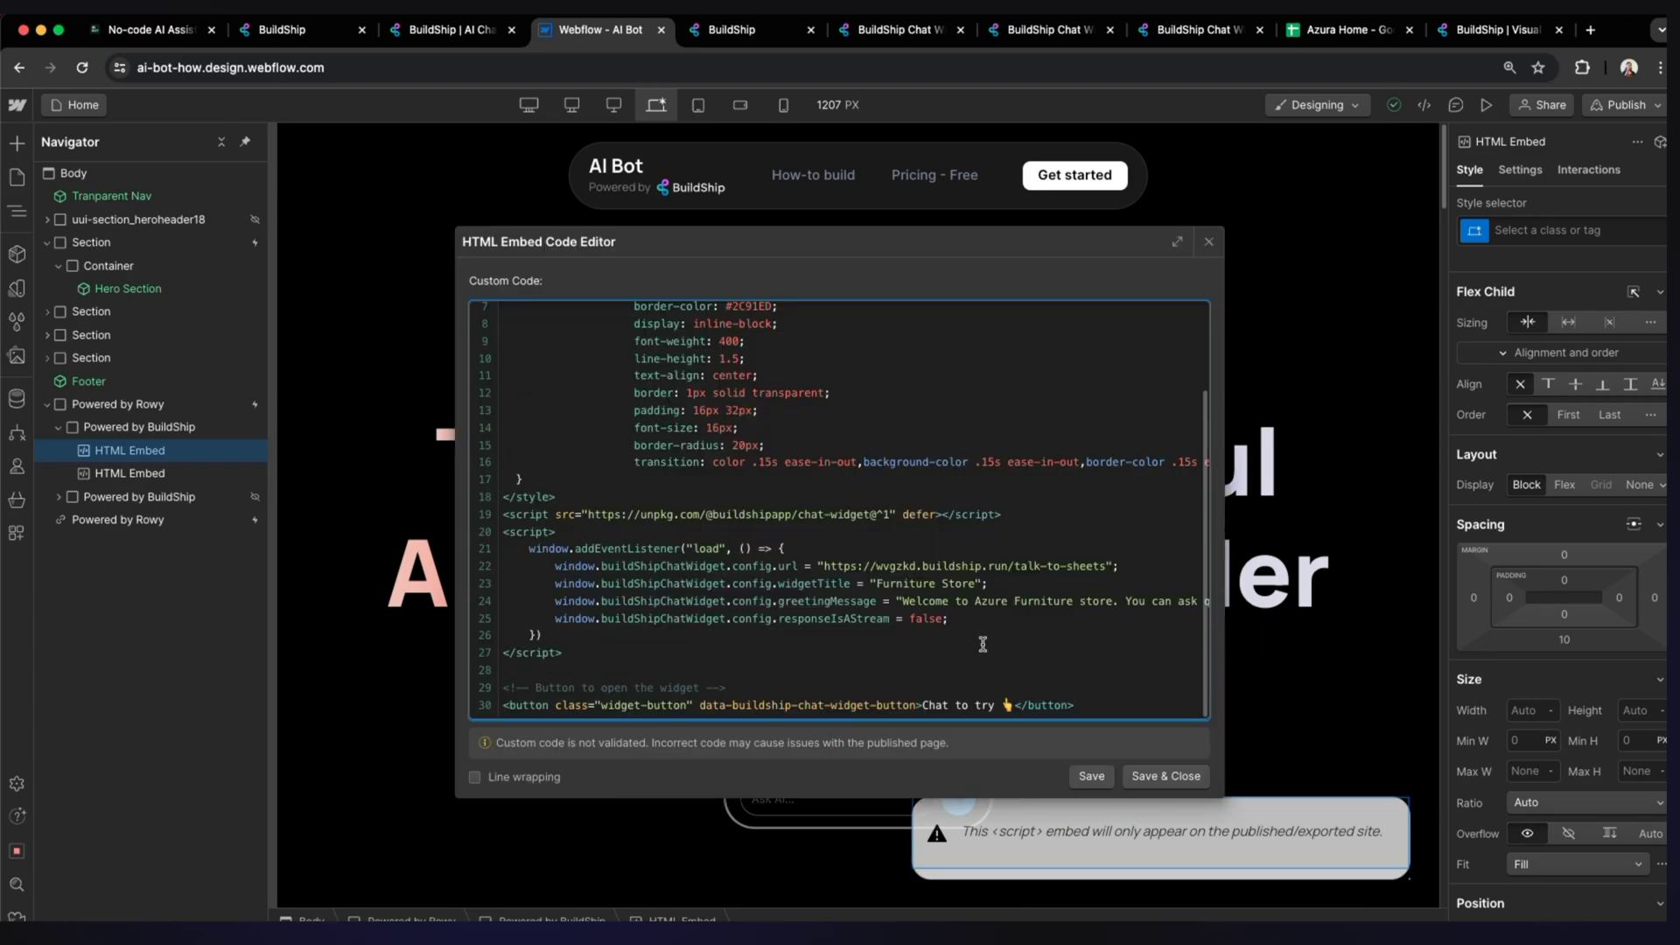
scroll(976, 629, "down", 1)
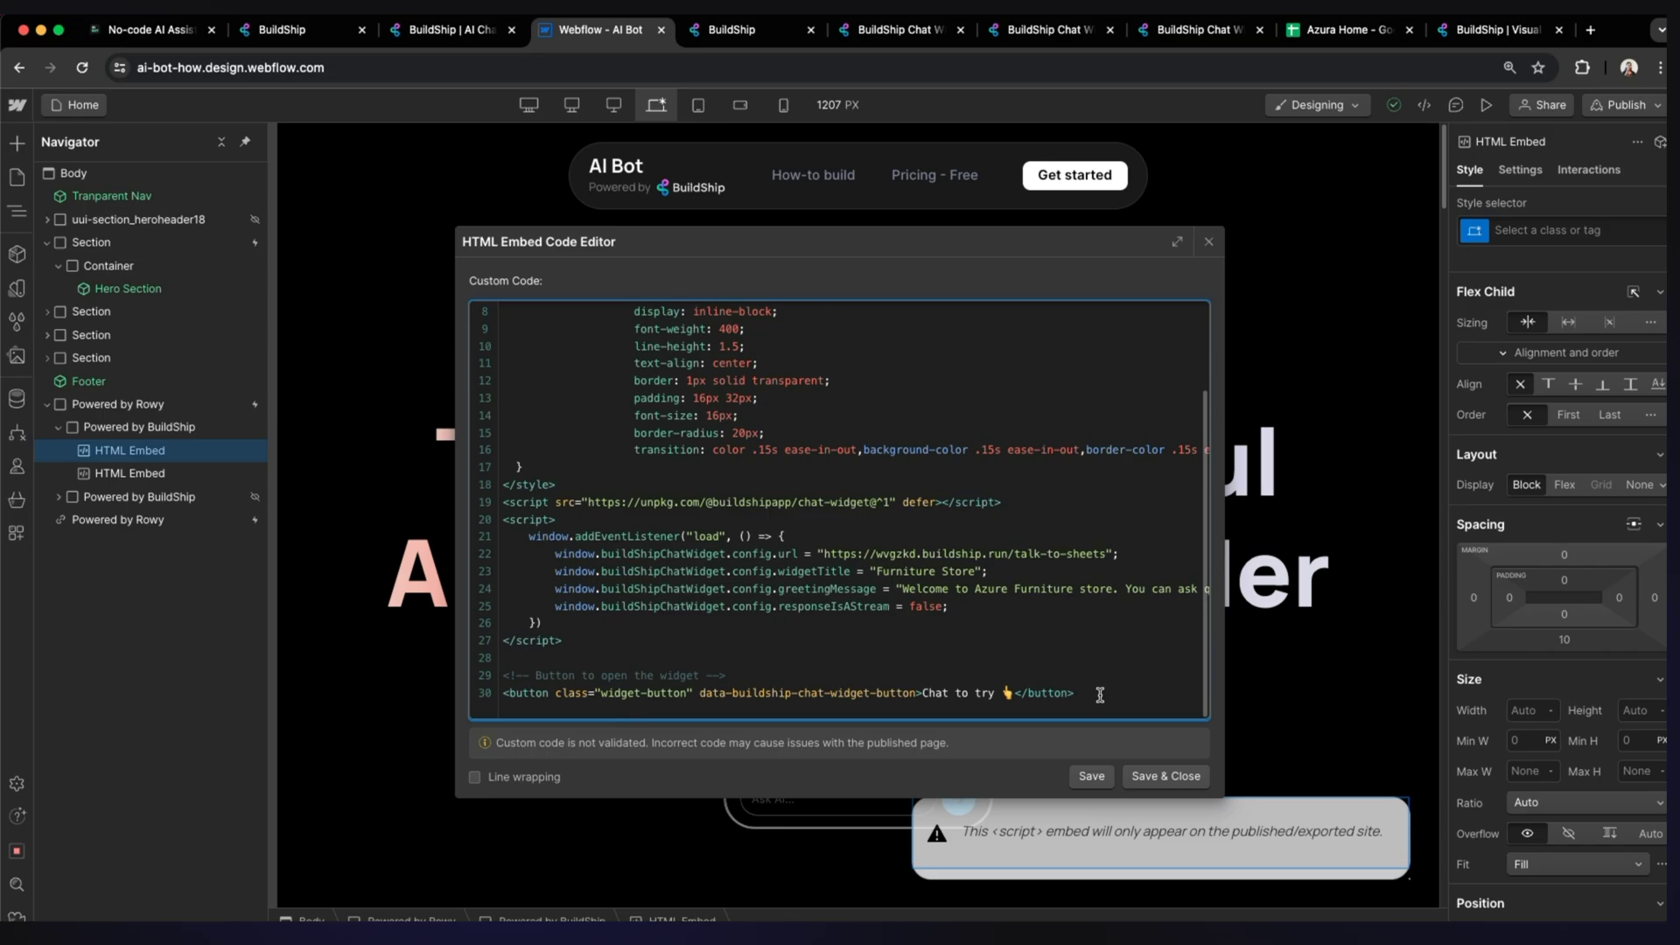
Paste the copied widget script below the existing embed code, separated by a block of blank lines.
key("Return")
key("Return")
key("Return")
key("Return")
key("Return")
key("Return")
key("Return")
key("Return")
key("Return")
key("Return")
key("Return")
key("Return")
key("Return")
key("Return")
key("Return")
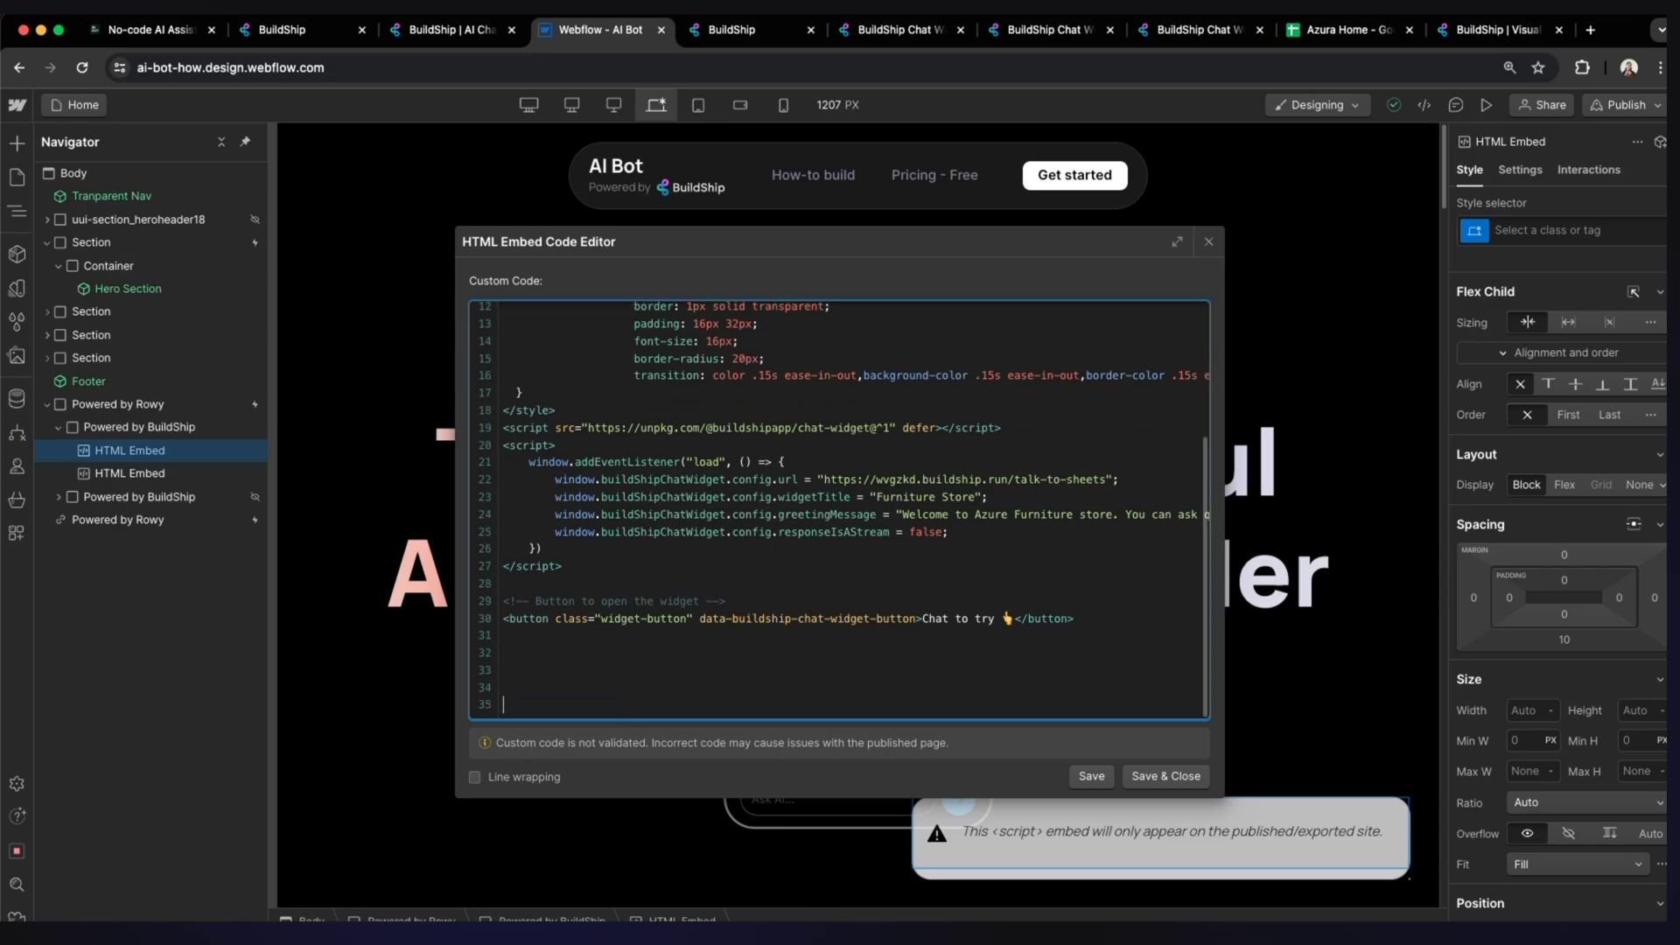
key("super+v")
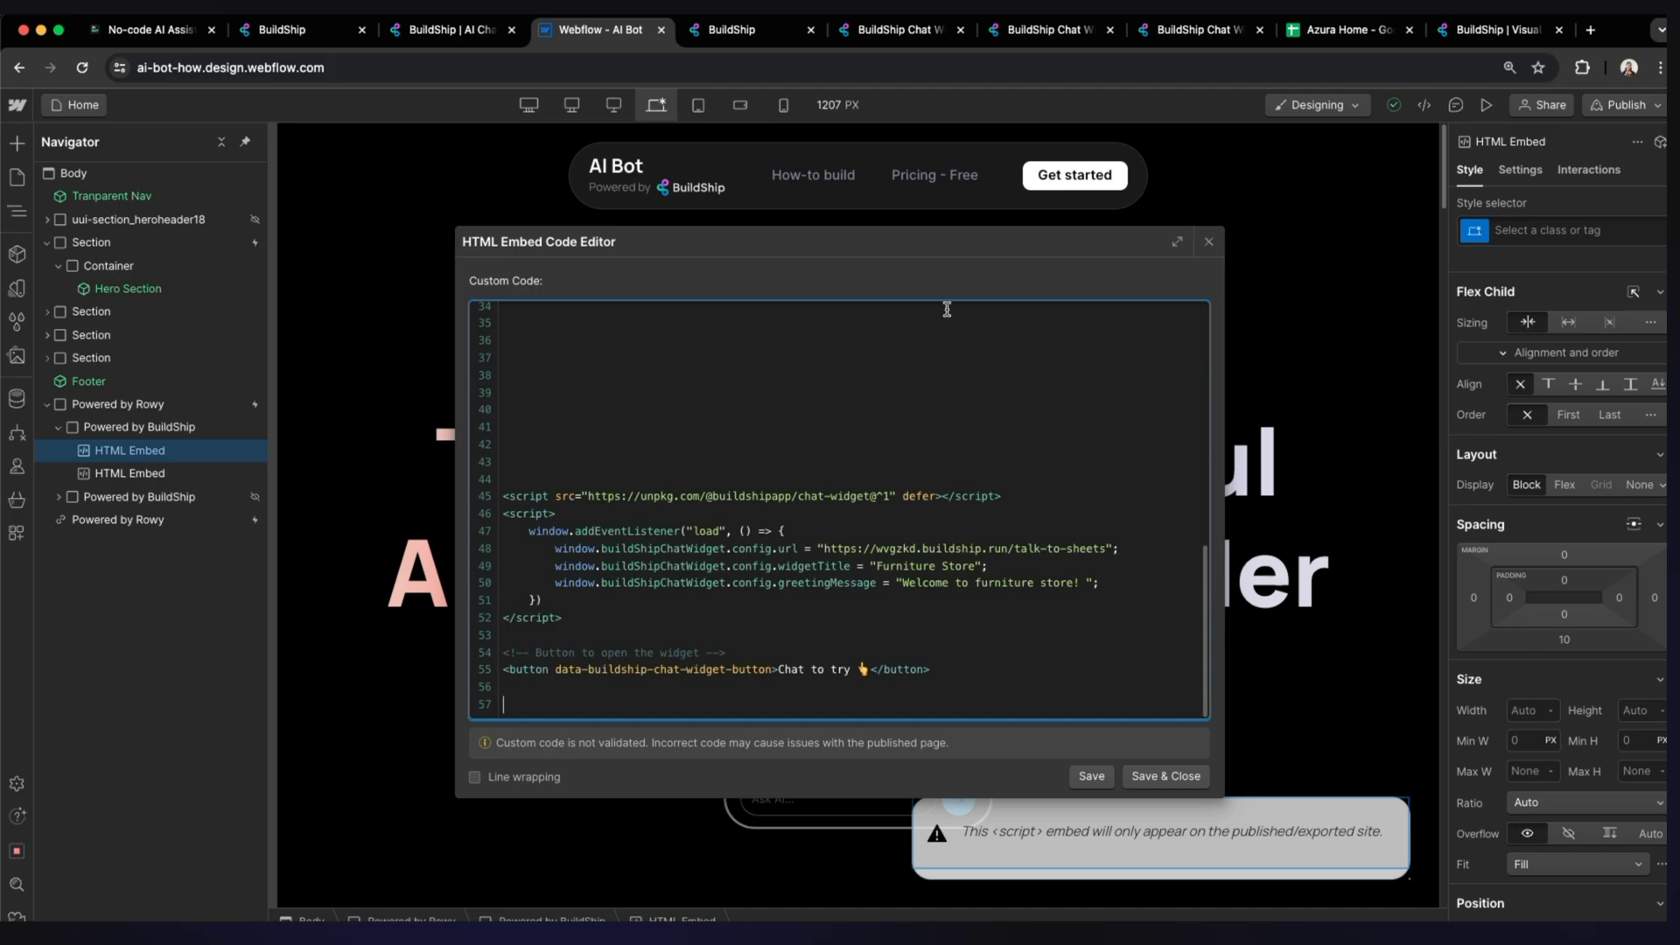
Compare the pasted script in the HTML embed with the snippet in the BuildShip chat widget setup.
key("super+6")
key("super+4")
left_click_drag(549, 466, 858, 634)
left_click(1051, 705)
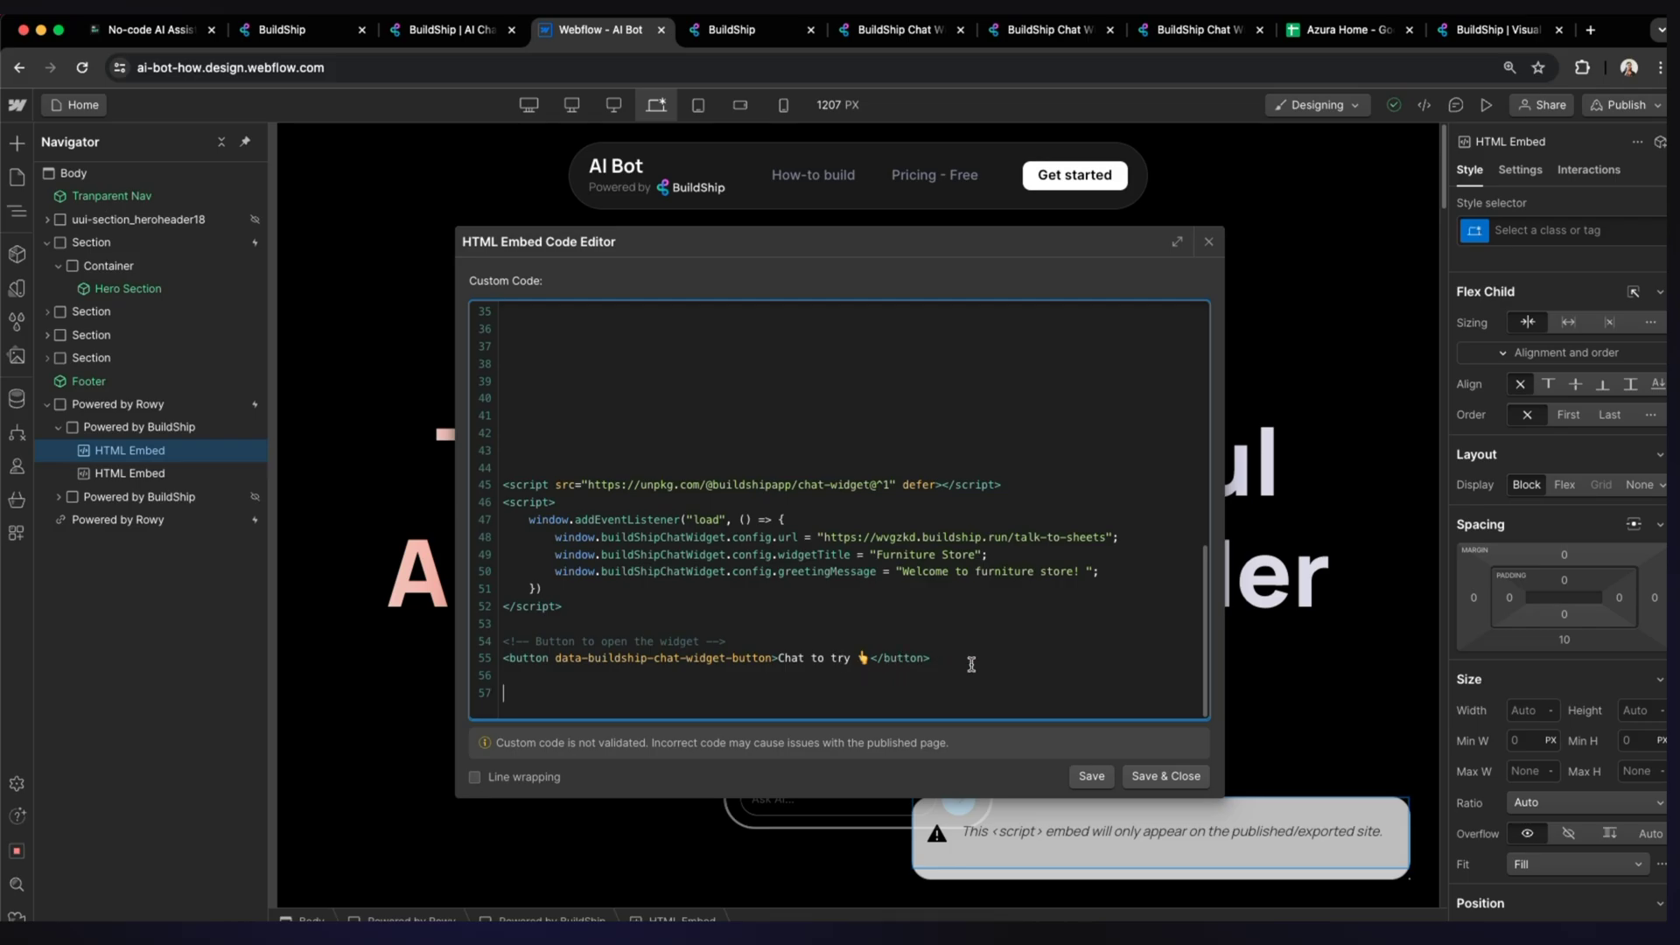
left_click_drag(971, 663, 557, 442)
key("super+v")
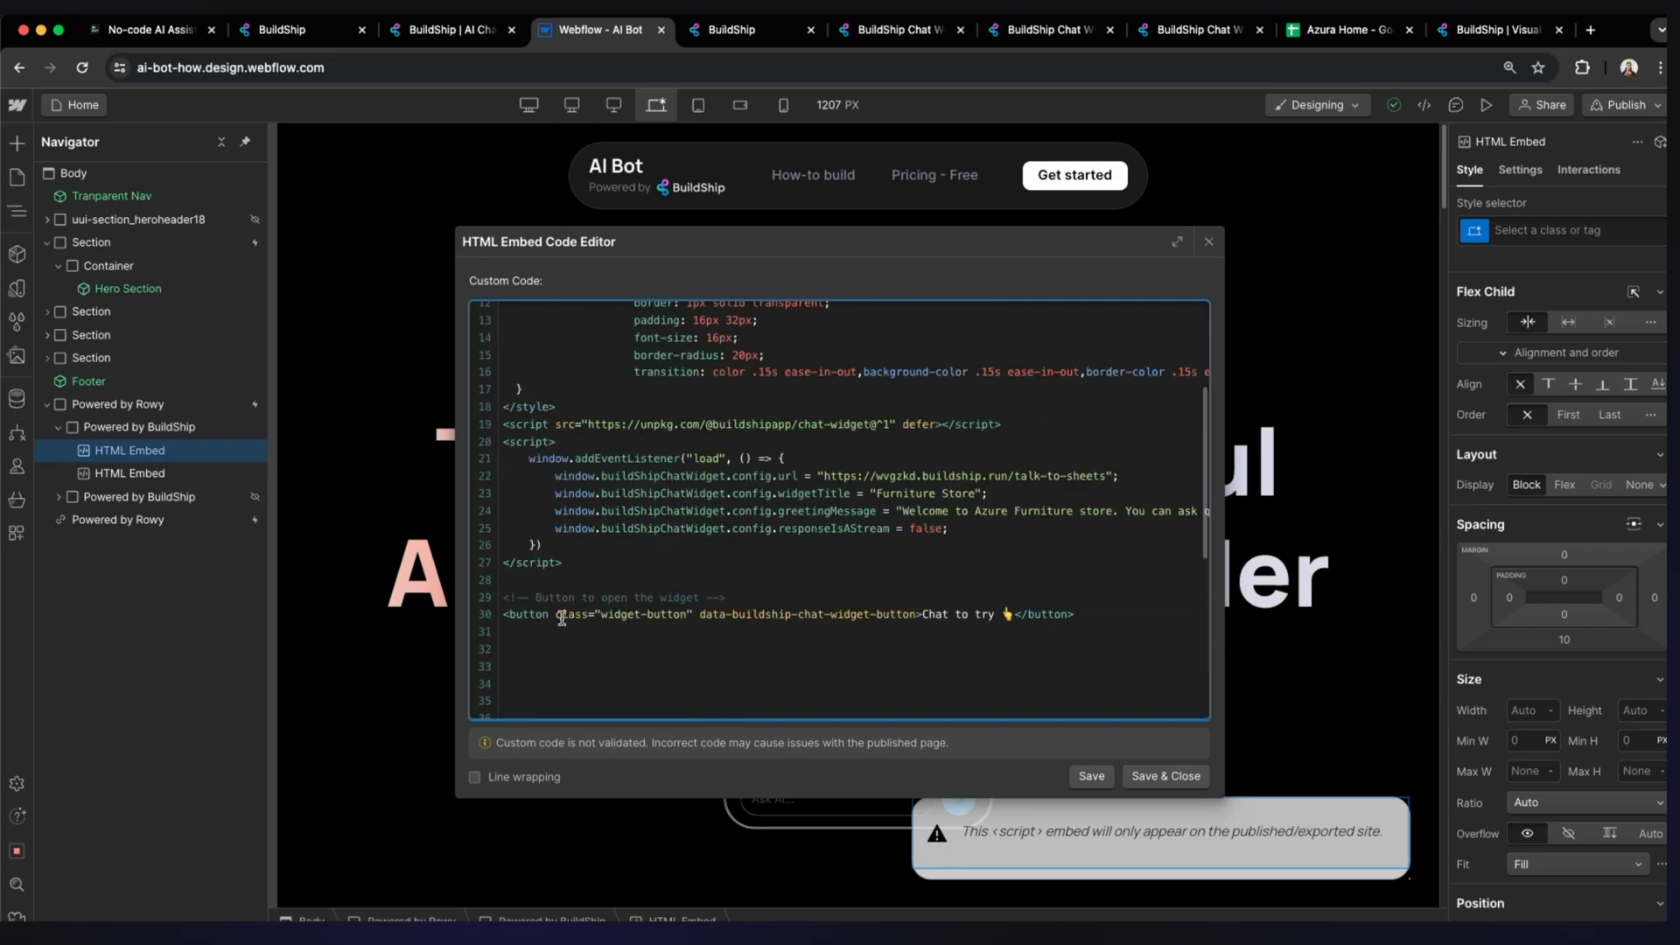
Examine the button's class="widget-button" attribute and the style block that defines it in the embed code.
left_click_drag(555, 614, 693, 615)
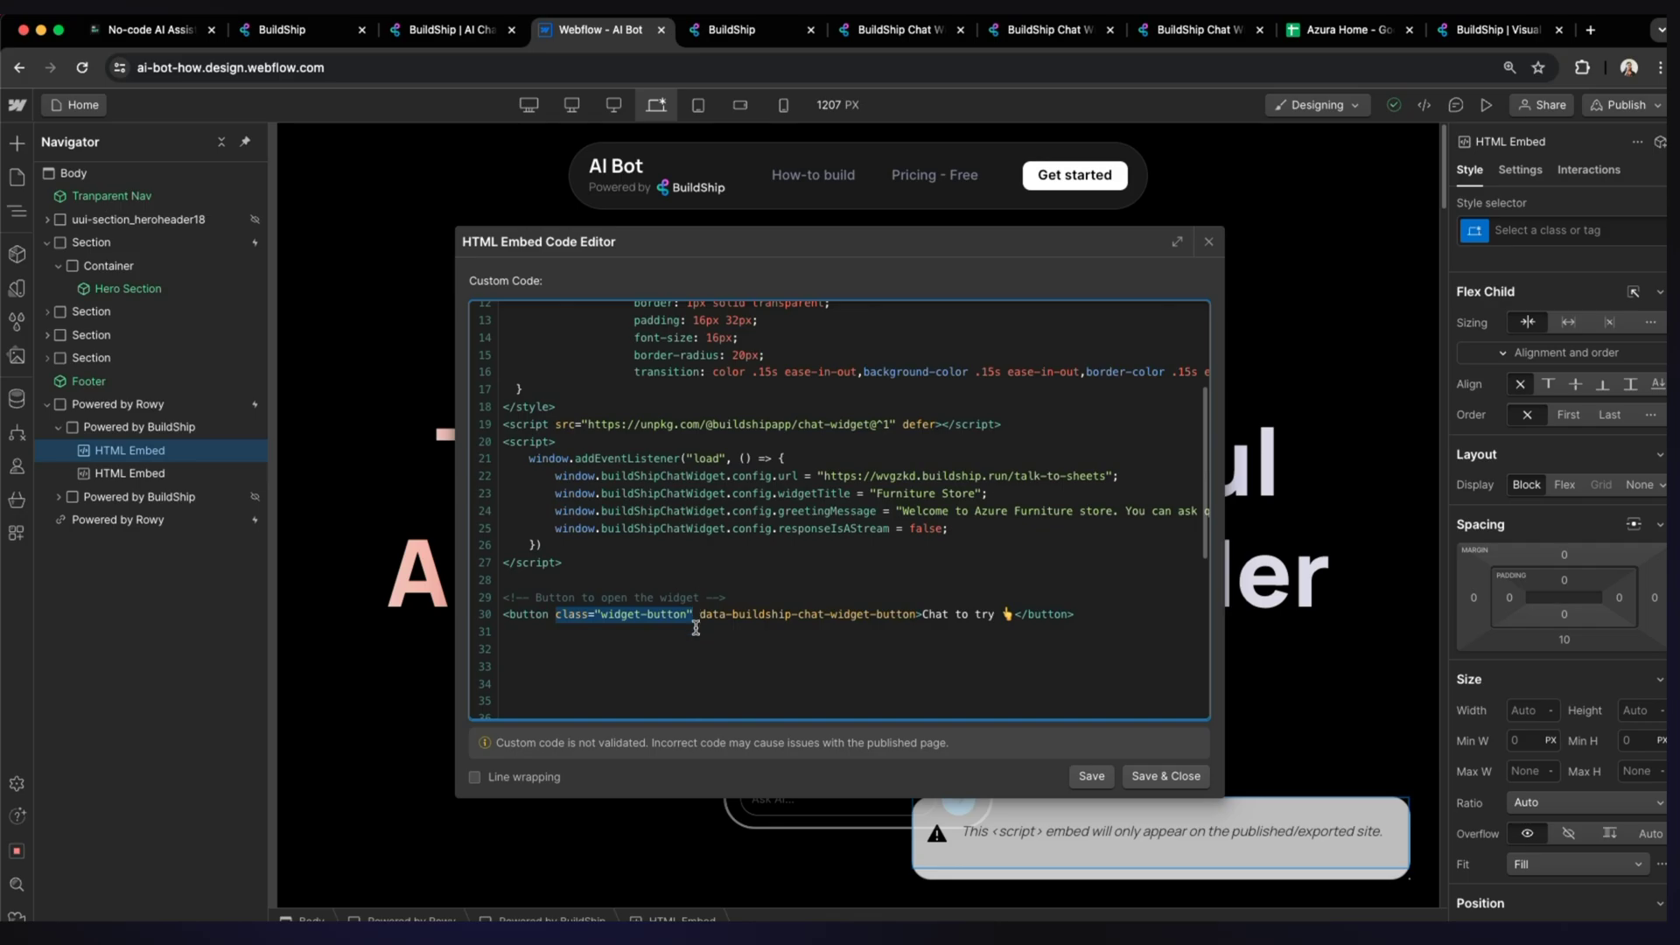
scroll(696, 628, "up", 5)
left_click_drag(502, 315, 555, 608)
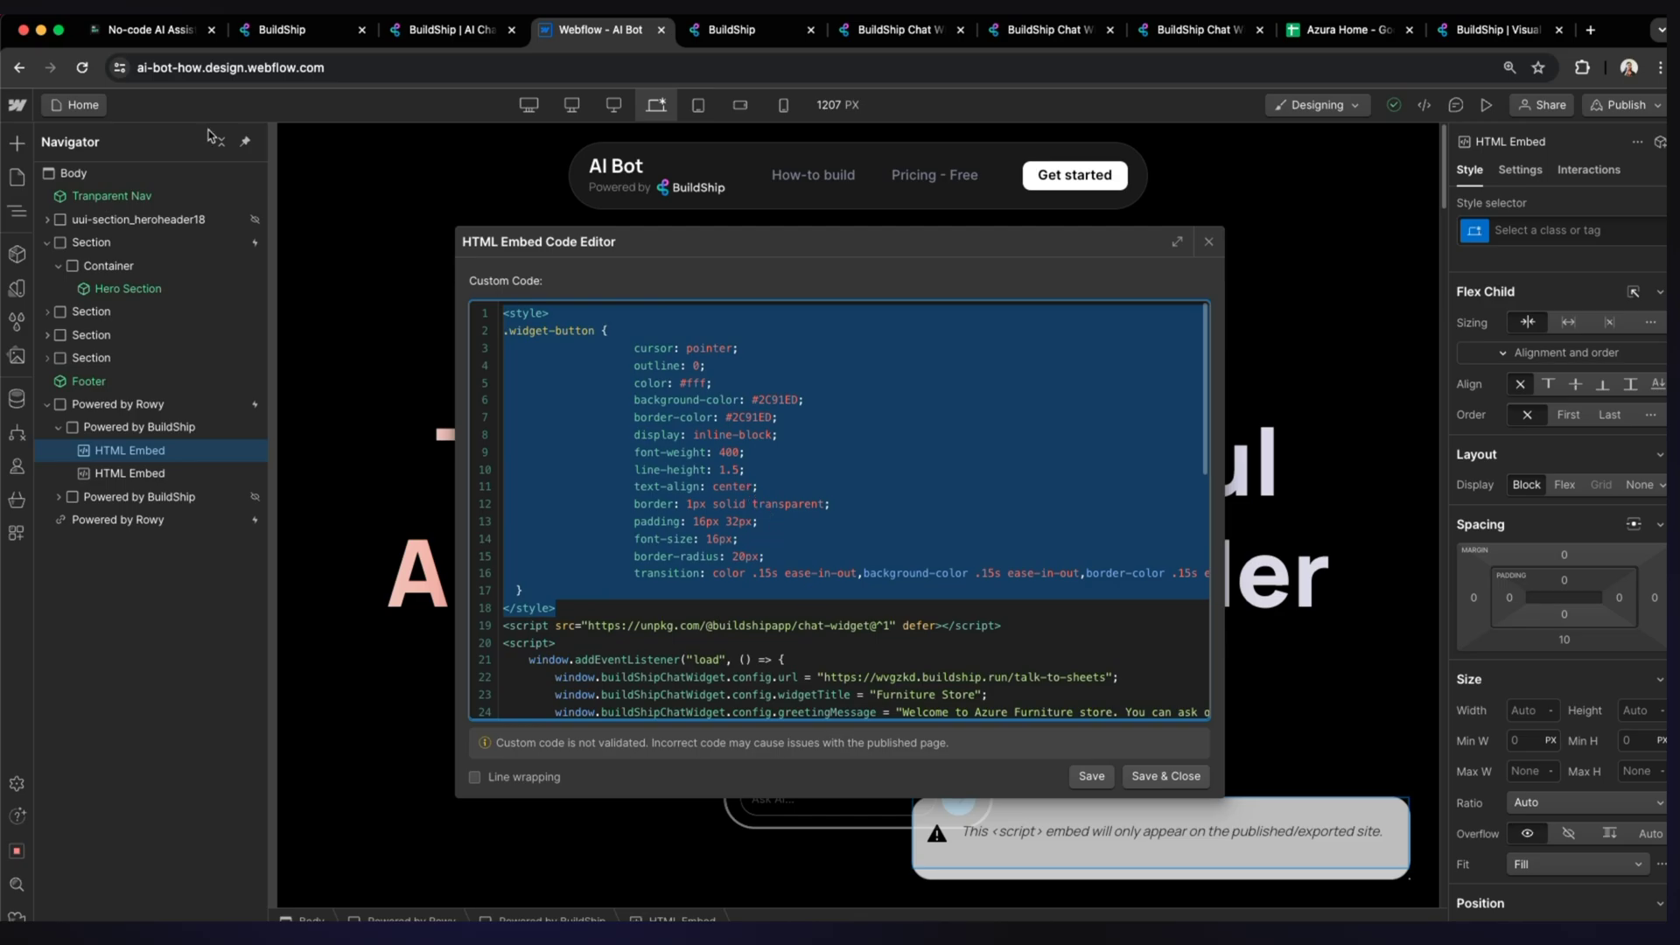
Check the chat button's styling on the live aibot.how site with the chat closed, and return to the embed code.
key("super+1")
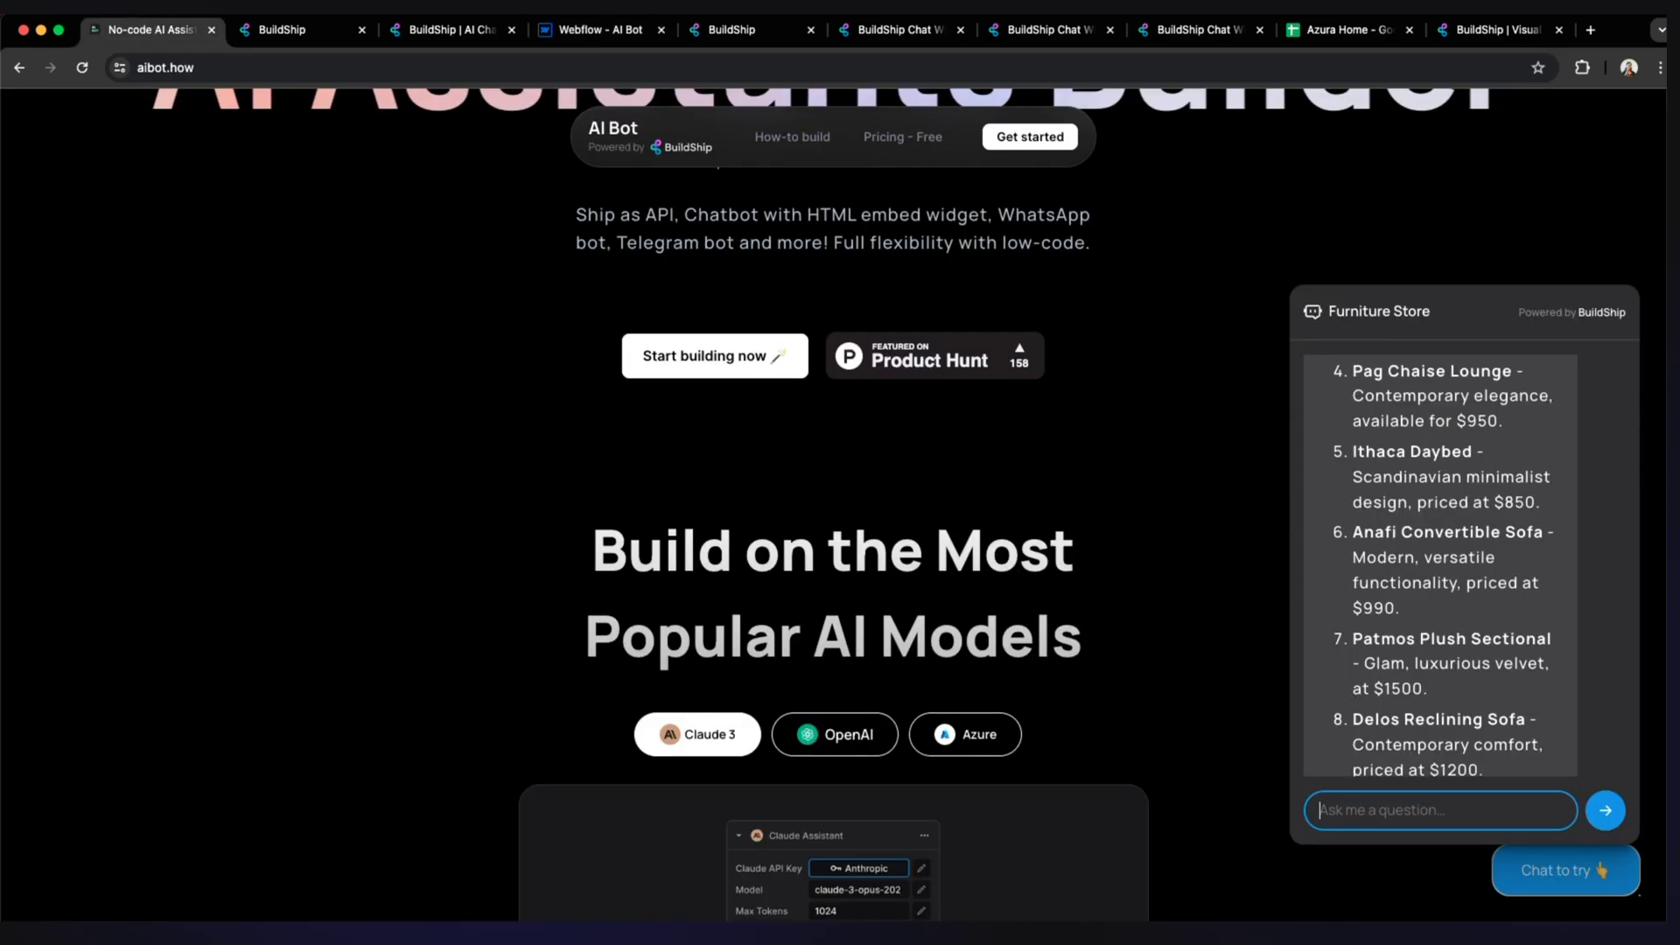
left_click(1457, 889)
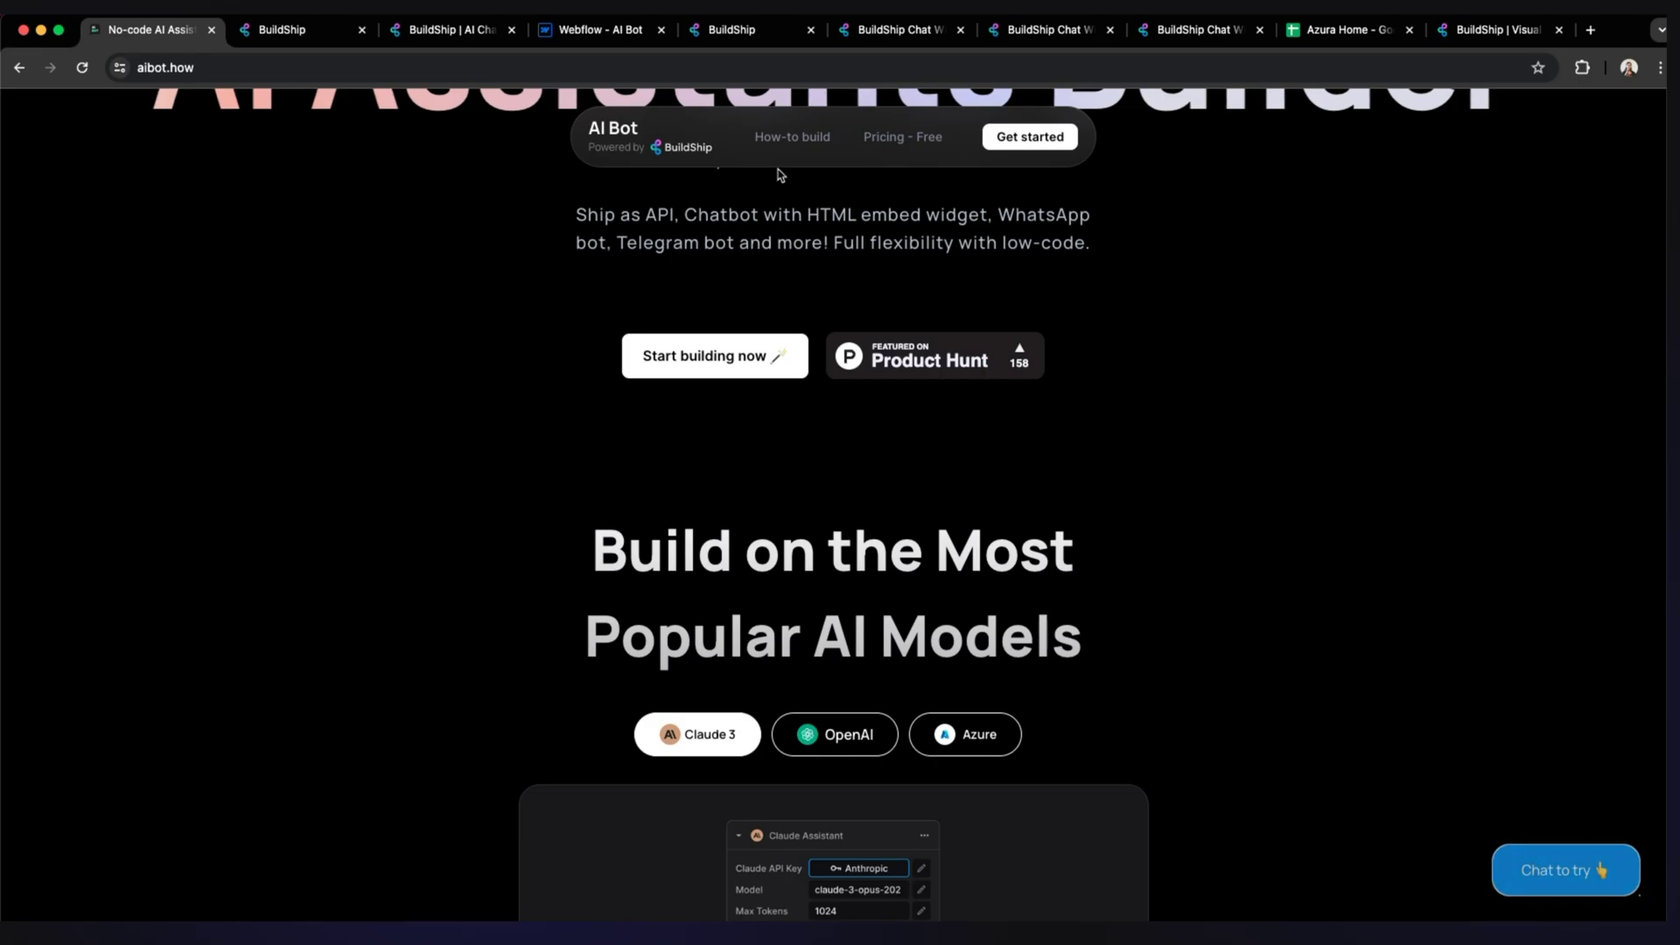
left_click(556, 38)
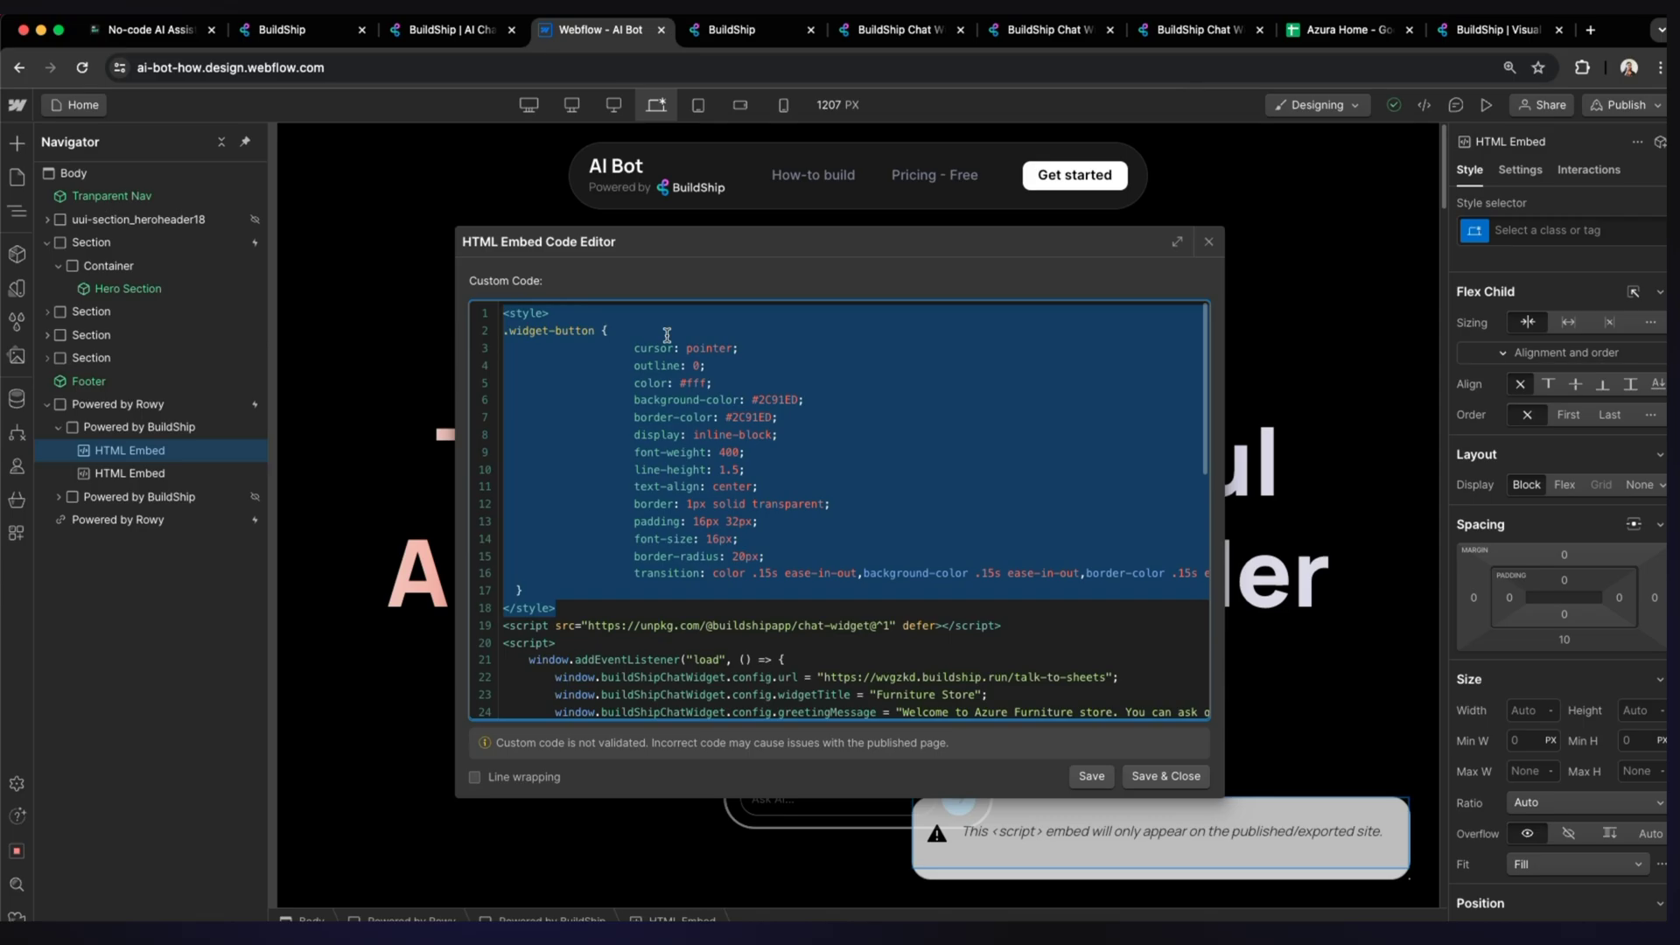
left_click(642, 550)
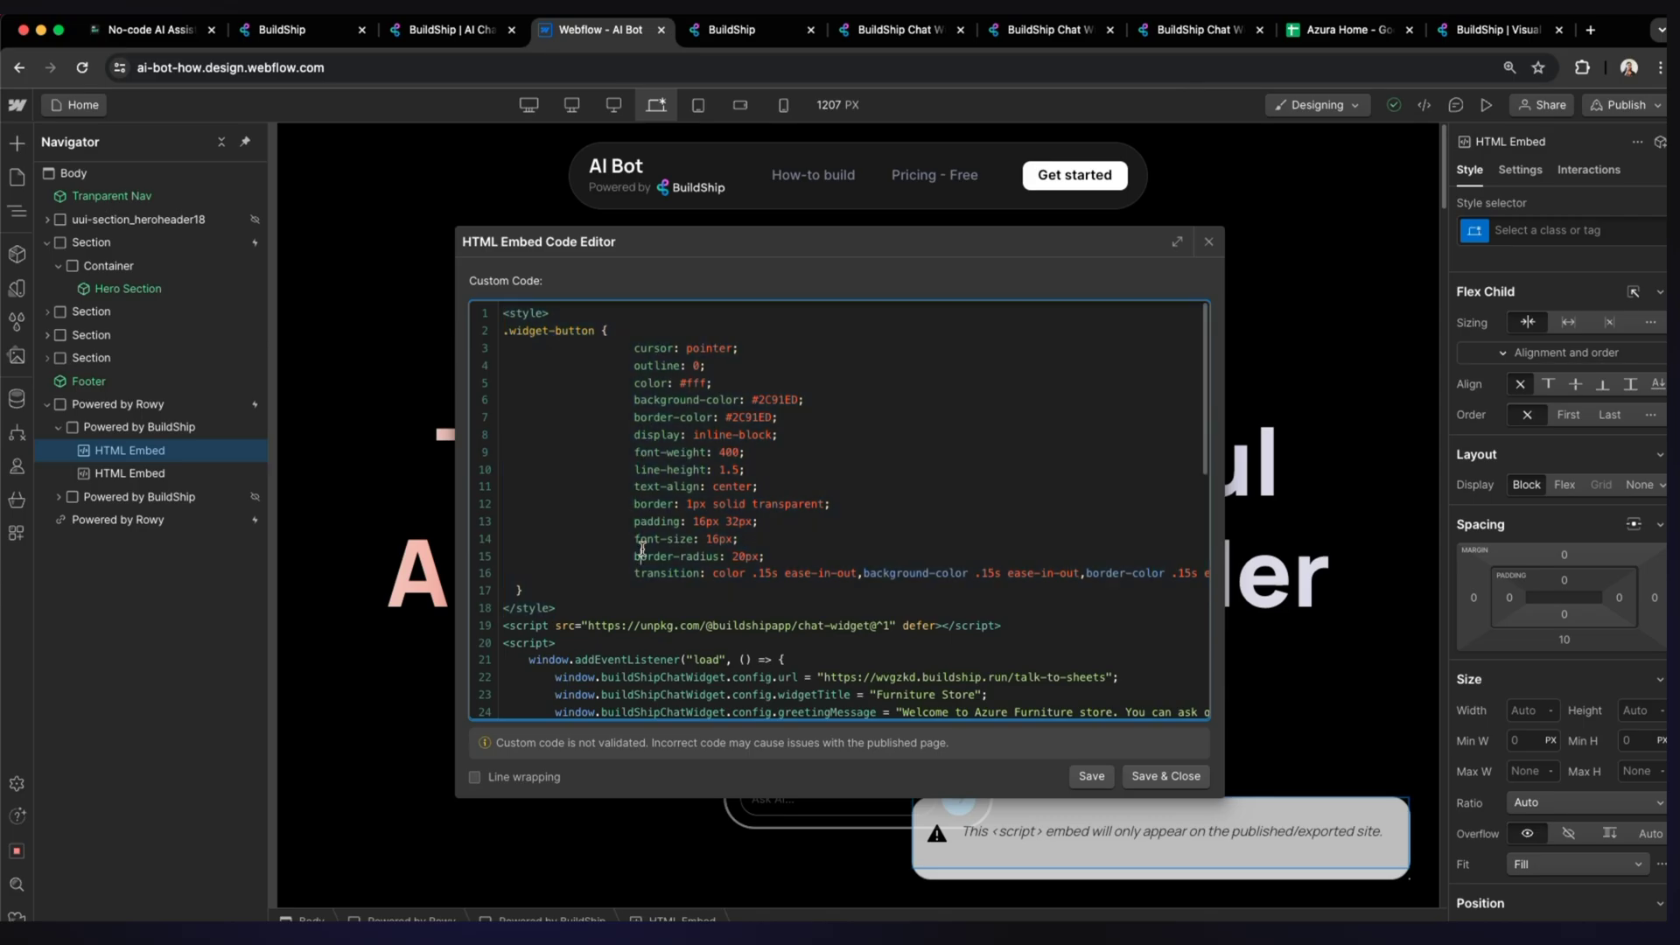
Remove the duplicate widget script and the extra blank lines from the end of the embed code.
scroll(651, 645, "down", 5)
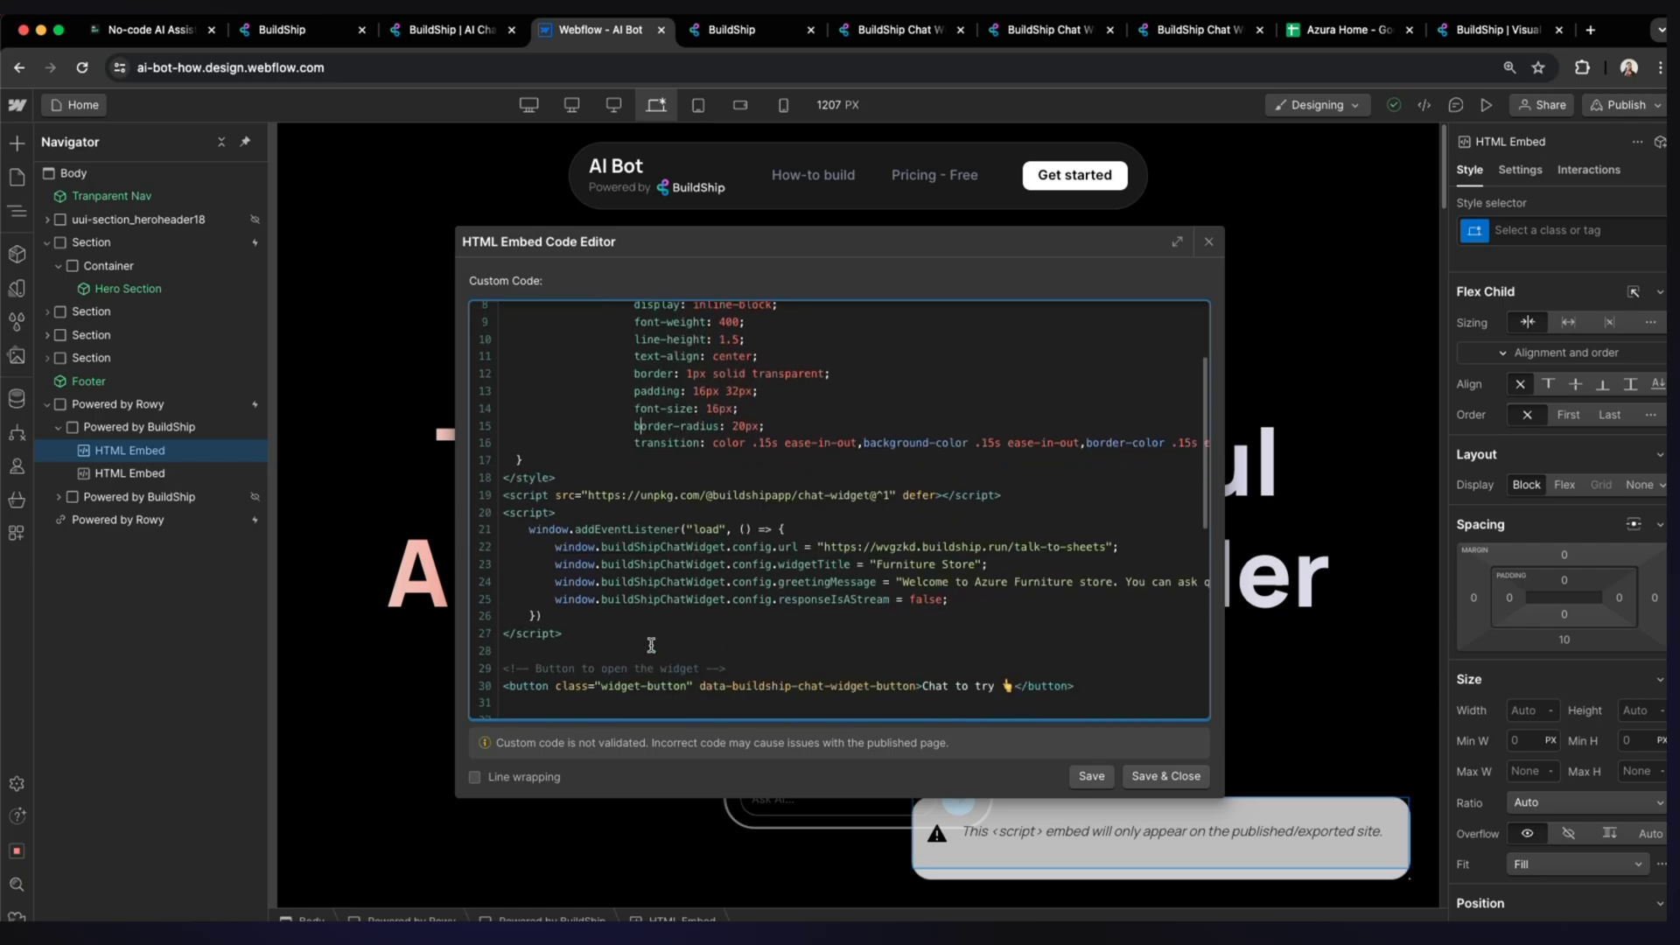
scroll(651, 644, "down", 3)
key("super+a")
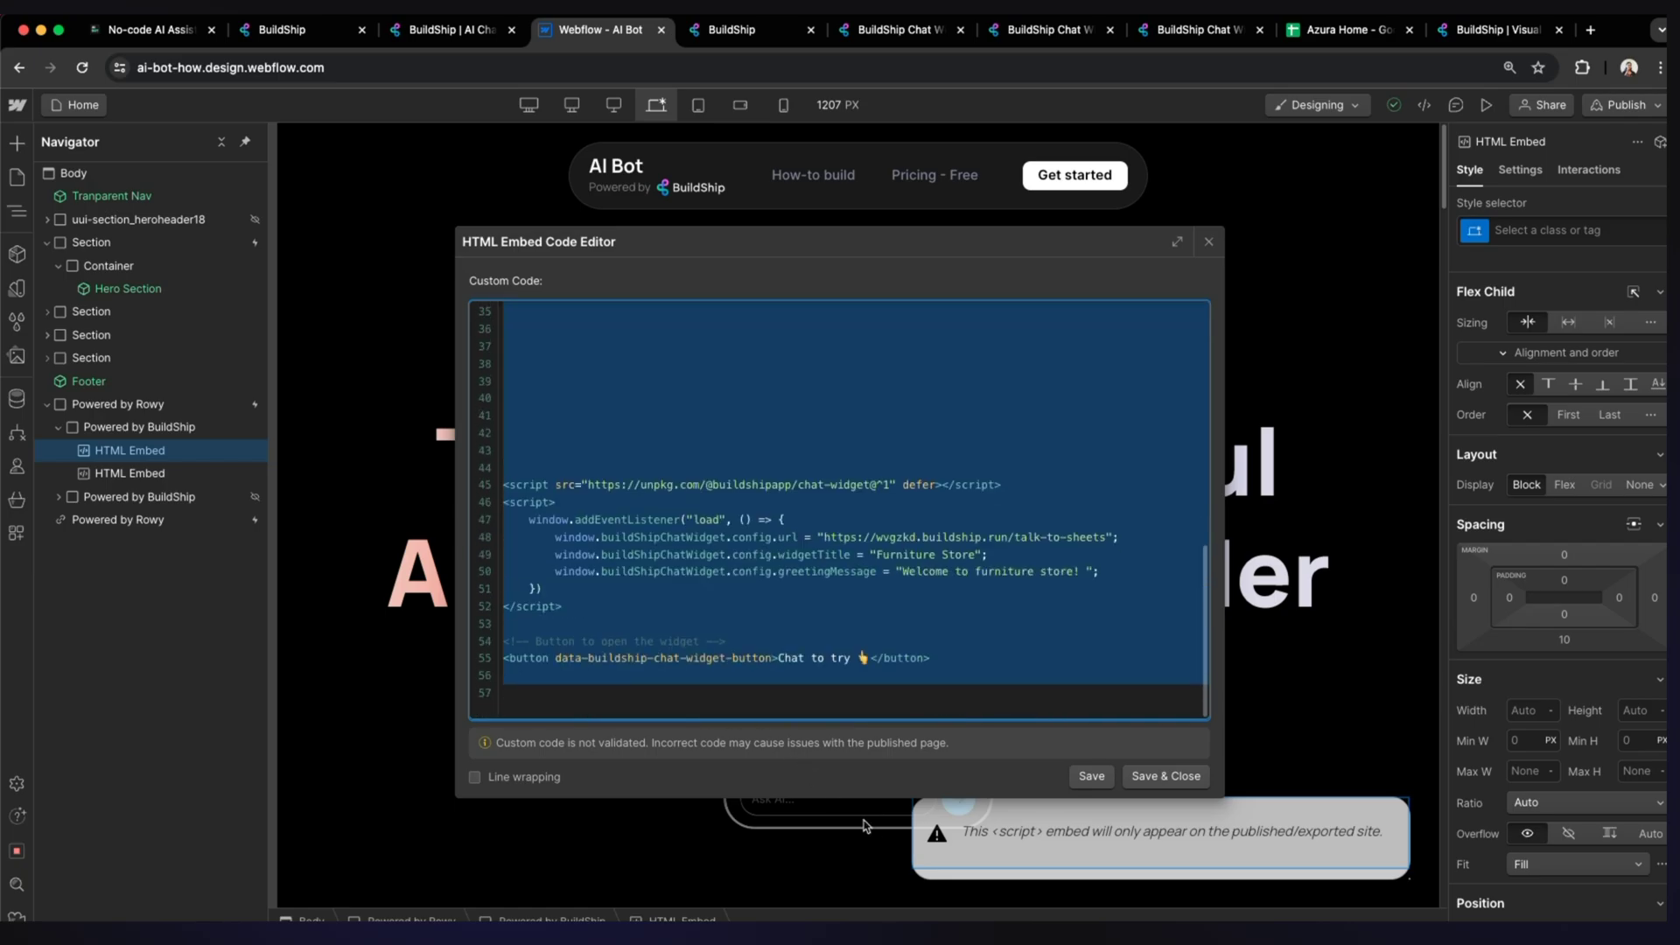
key("Right")
scroll(635, 702, "down", 1)
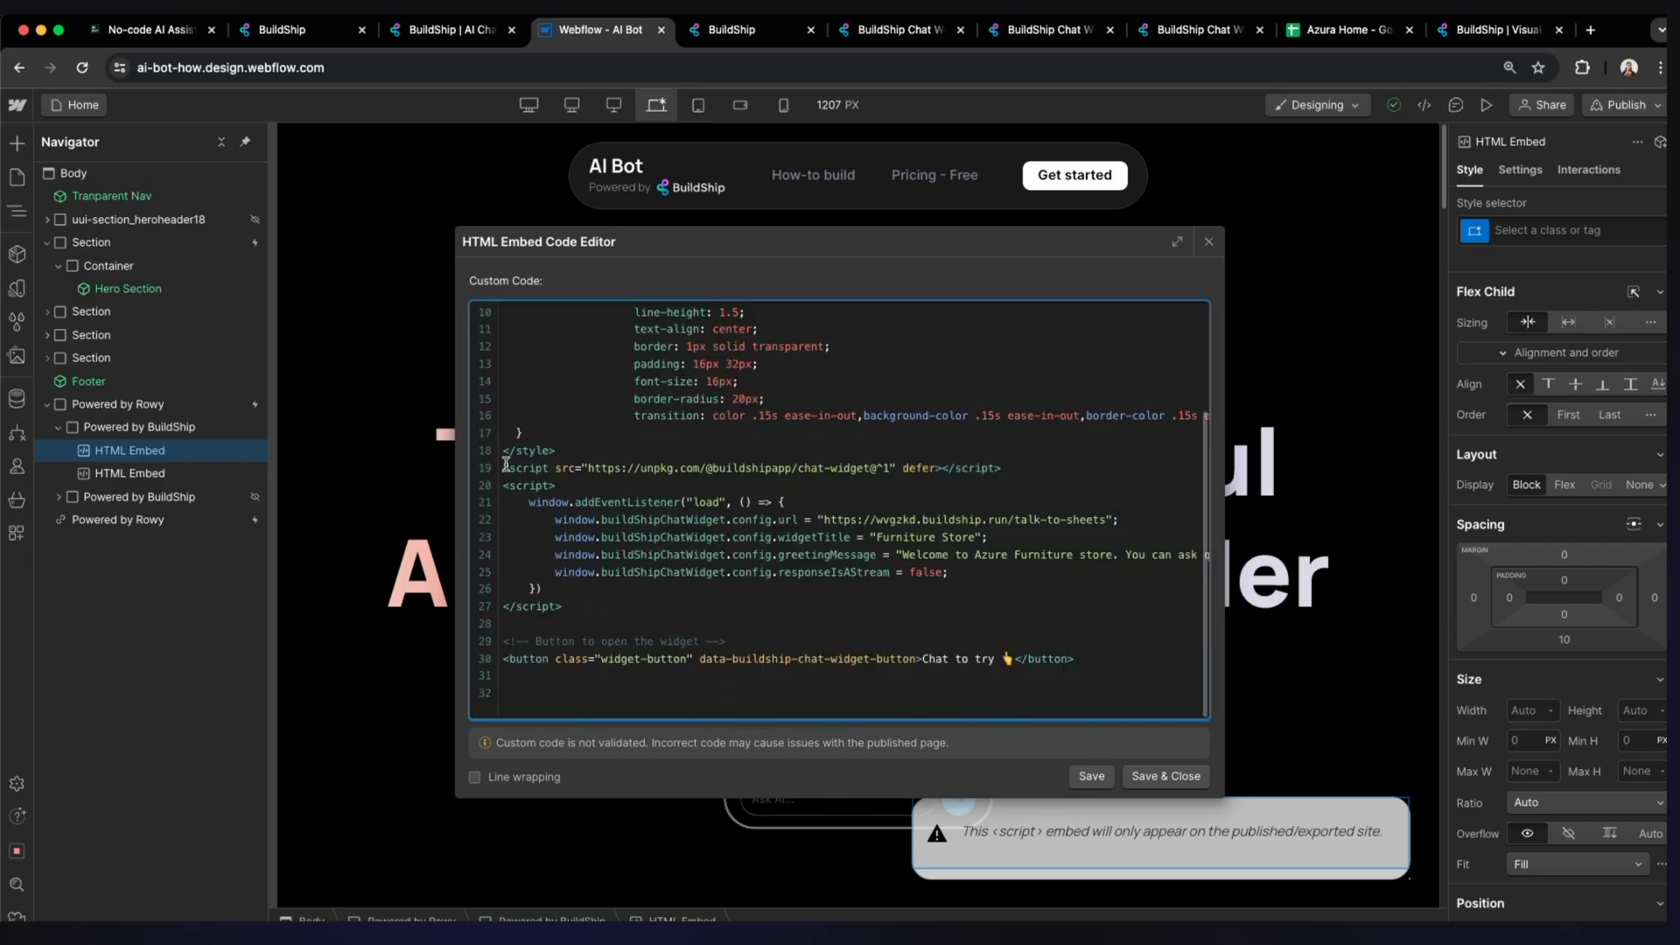
Review the original widget script, its button class and the .widget-button style rules in the embed code.
left_click_drag(504, 454, 698, 661)
left_click(653, 683)
double_click(587, 661)
scroll(612, 603, "up", 4)
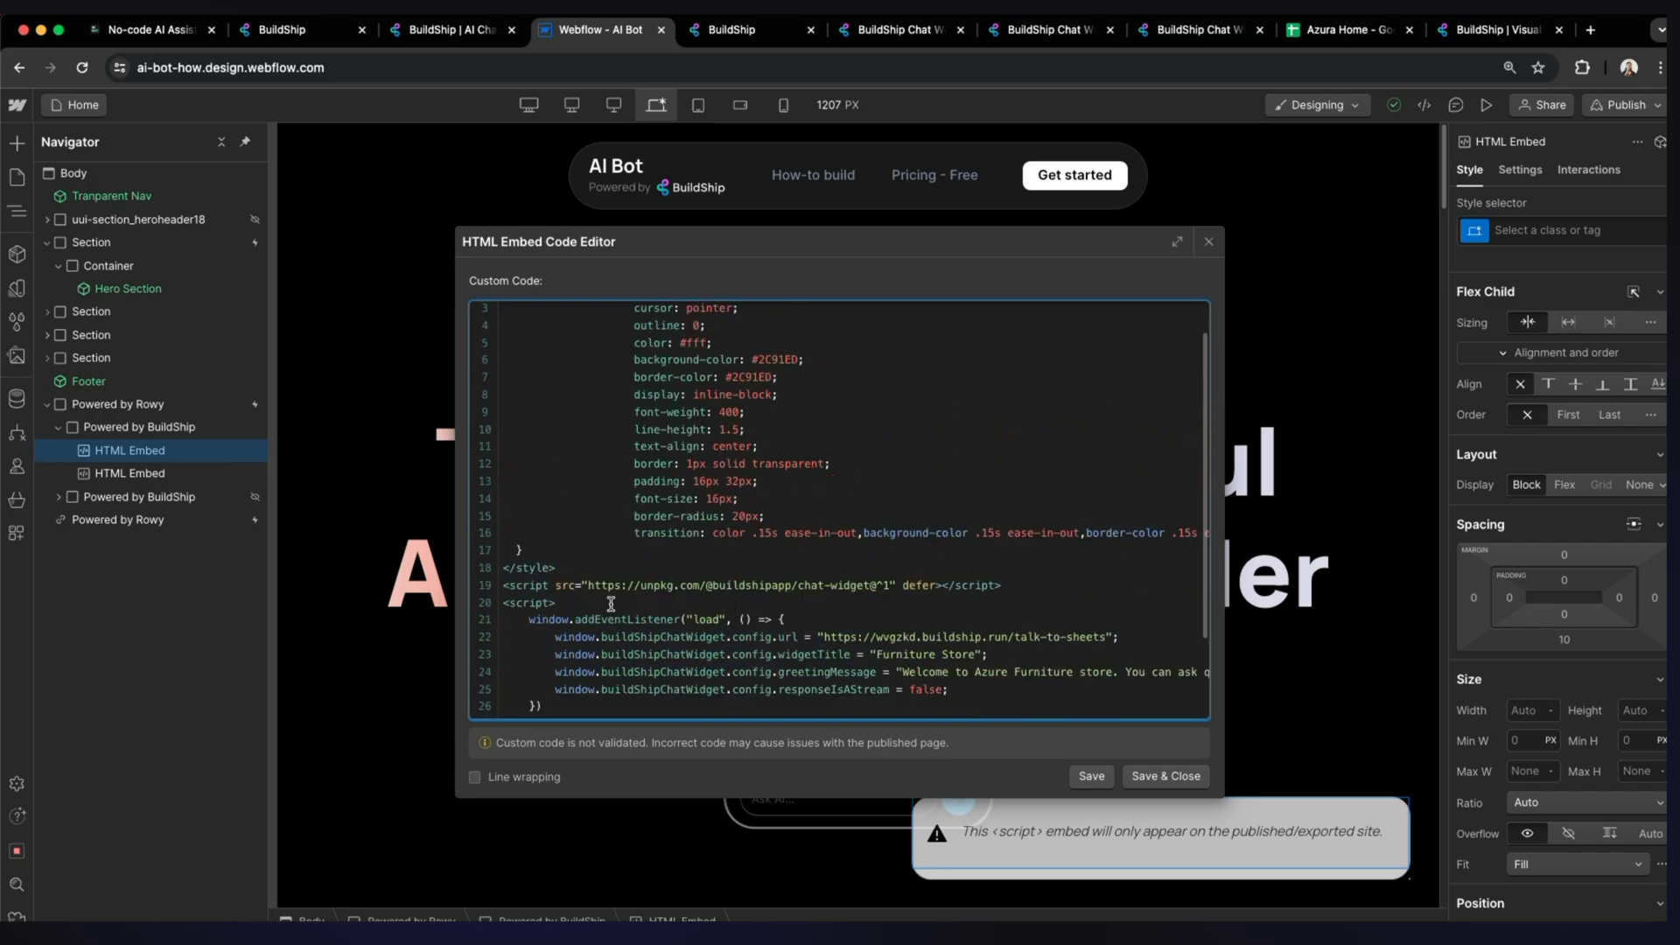
left_click(558, 594)
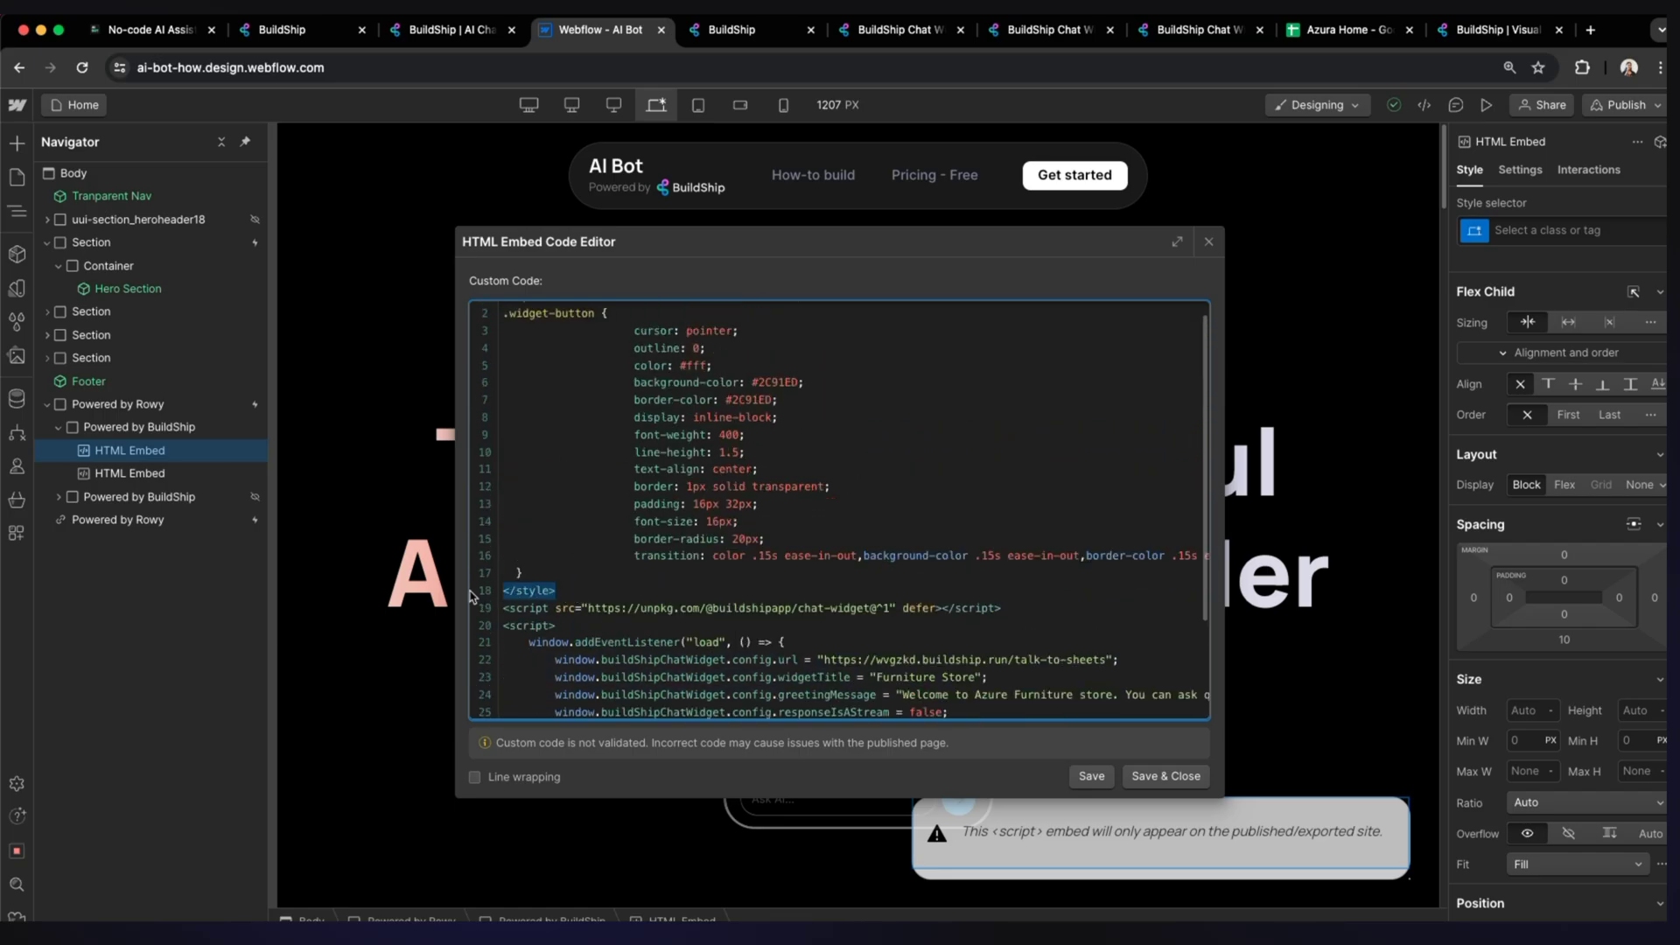
scroll(551, 368, "up", 1)
left_click(568, 312)
left_click_drag(595, 331, 735, 595)
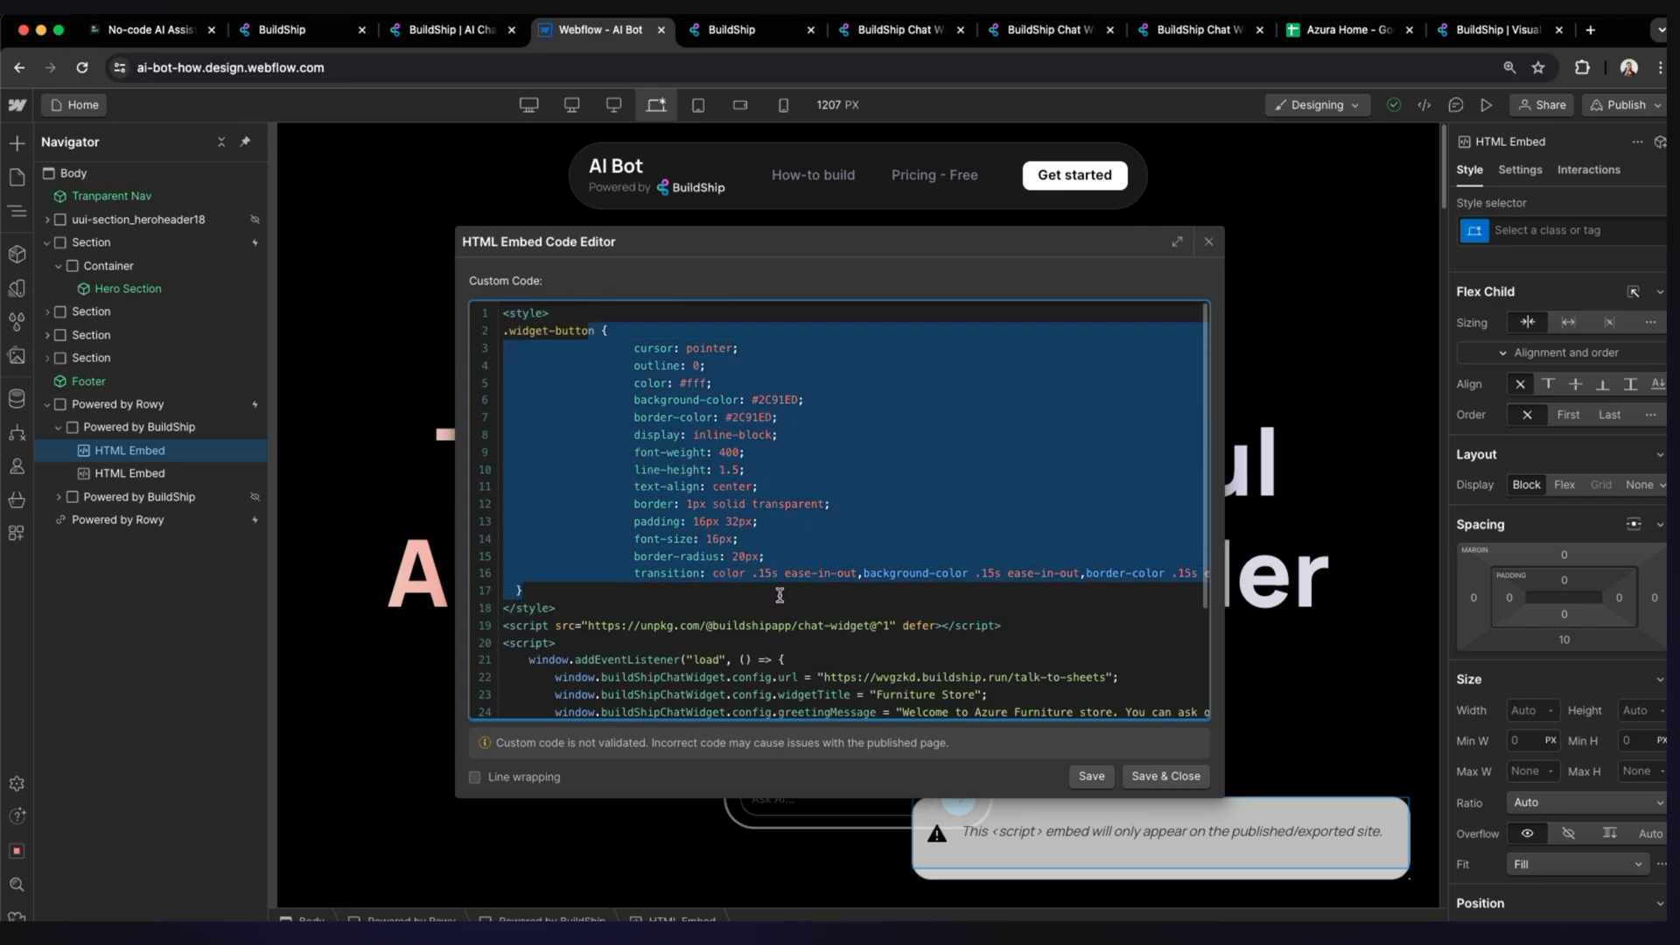
left_click(1149, 781)
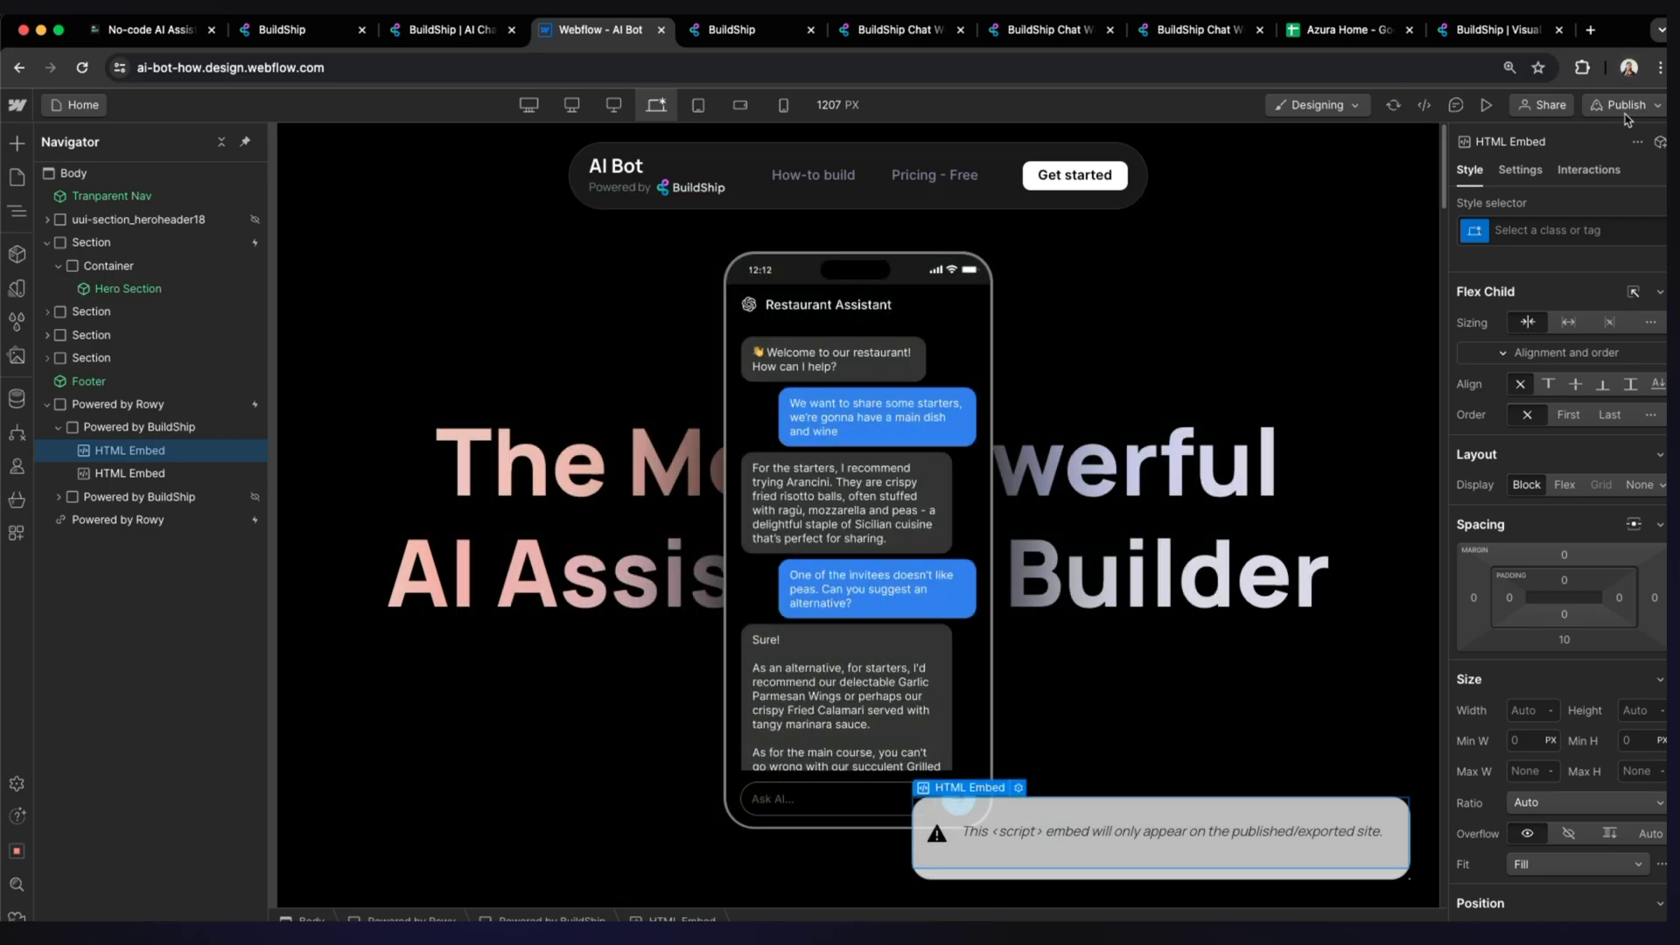
left_click(1627, 108)
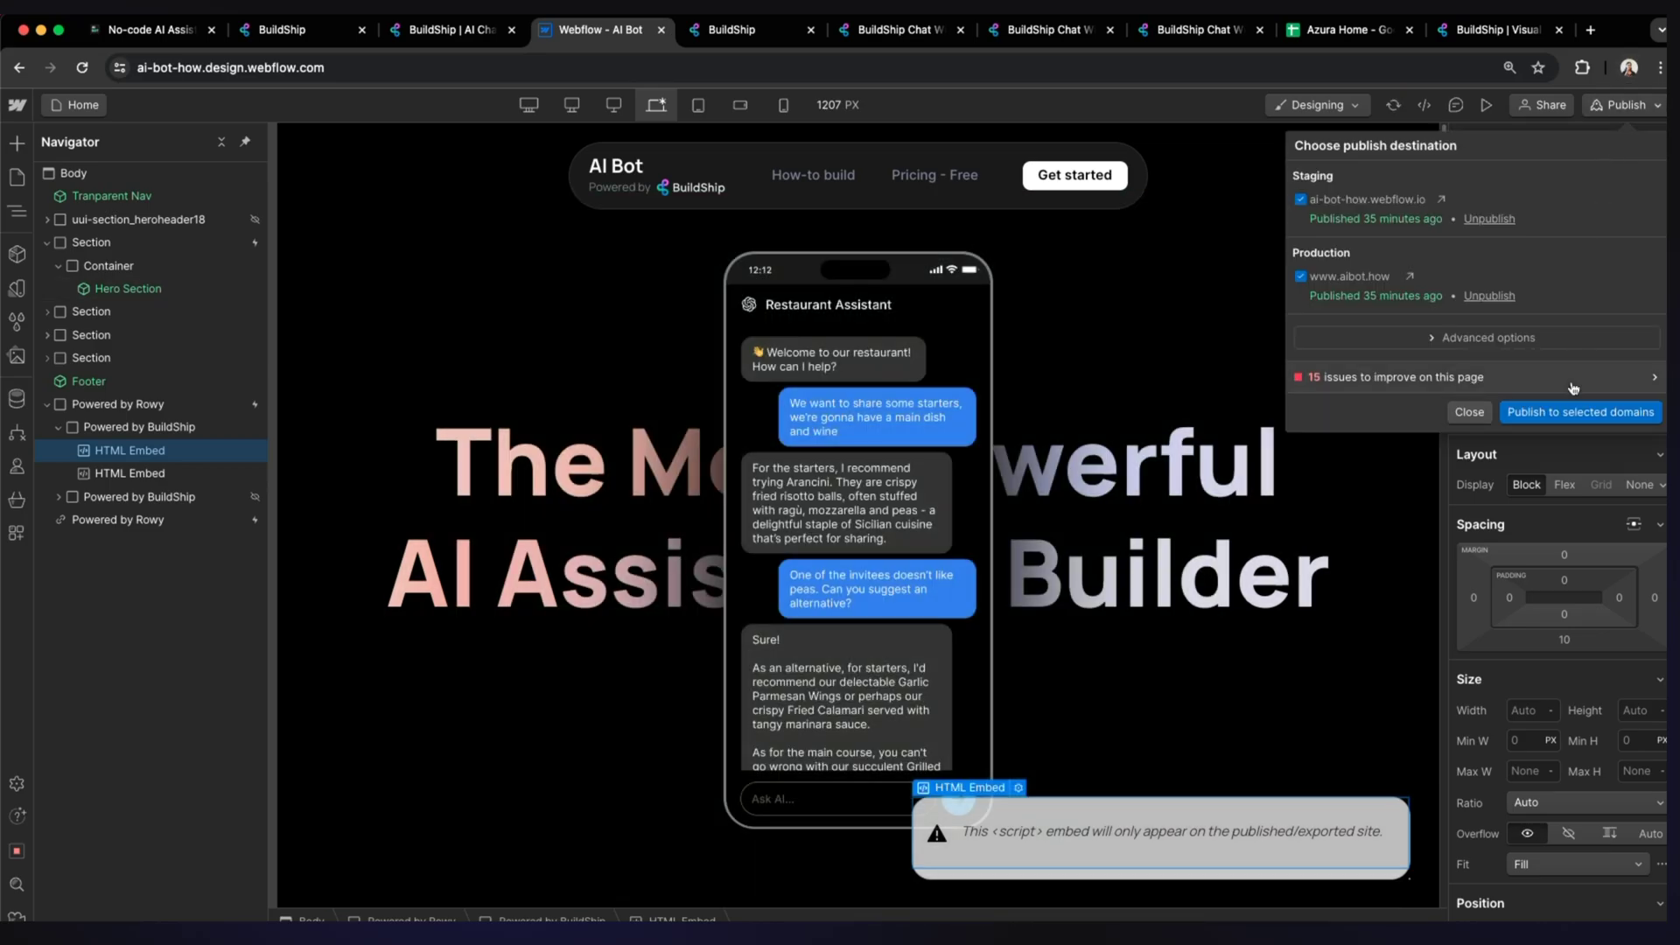
left_click(1556, 420)
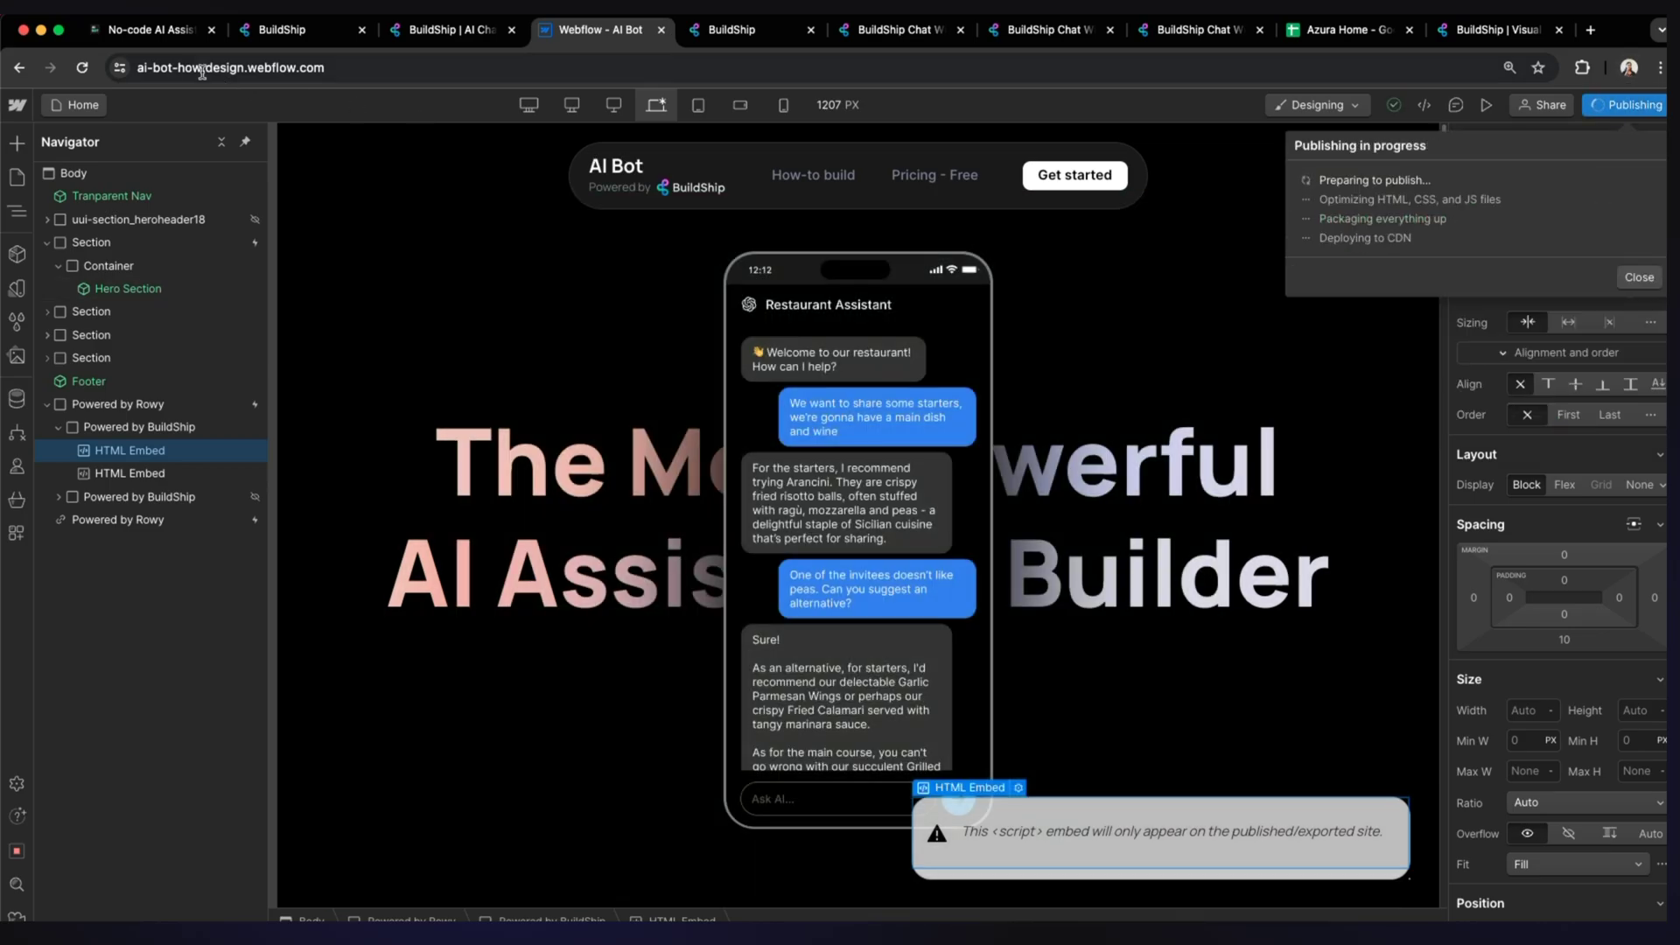
Open the chat on the live aibot.how site and examine the Thread ID expression in the workflow's OpenAI Assistant node.
left_click(153, 30)
left_click(1556, 866)
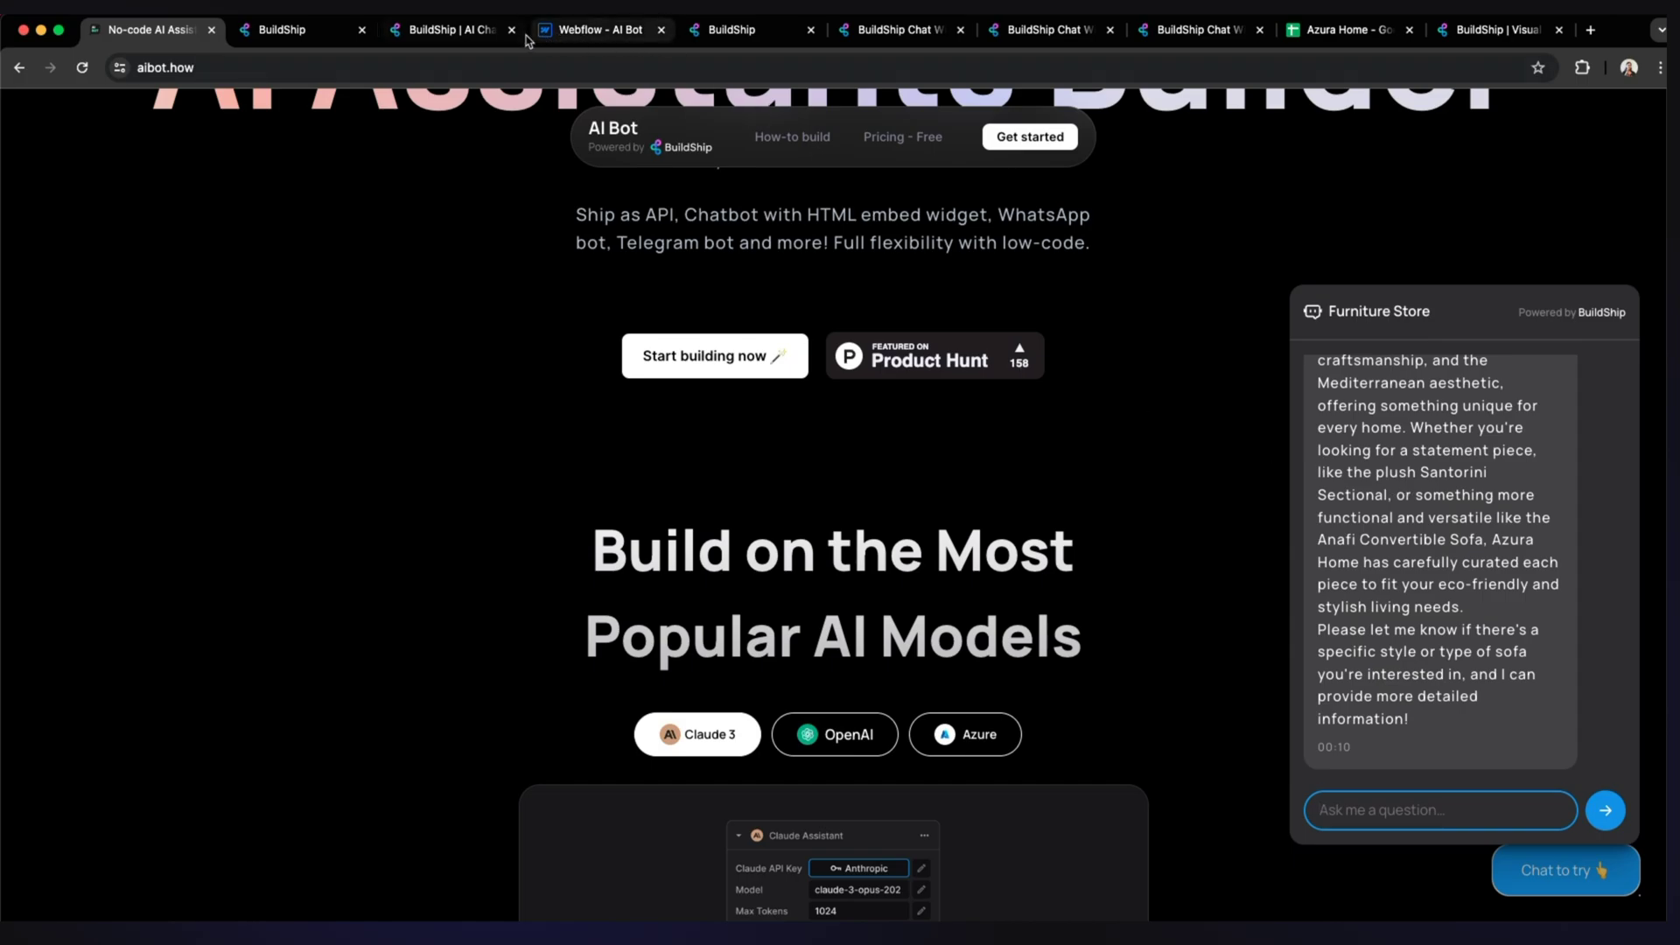
left_click(735, 30)
left_click(988, 518)
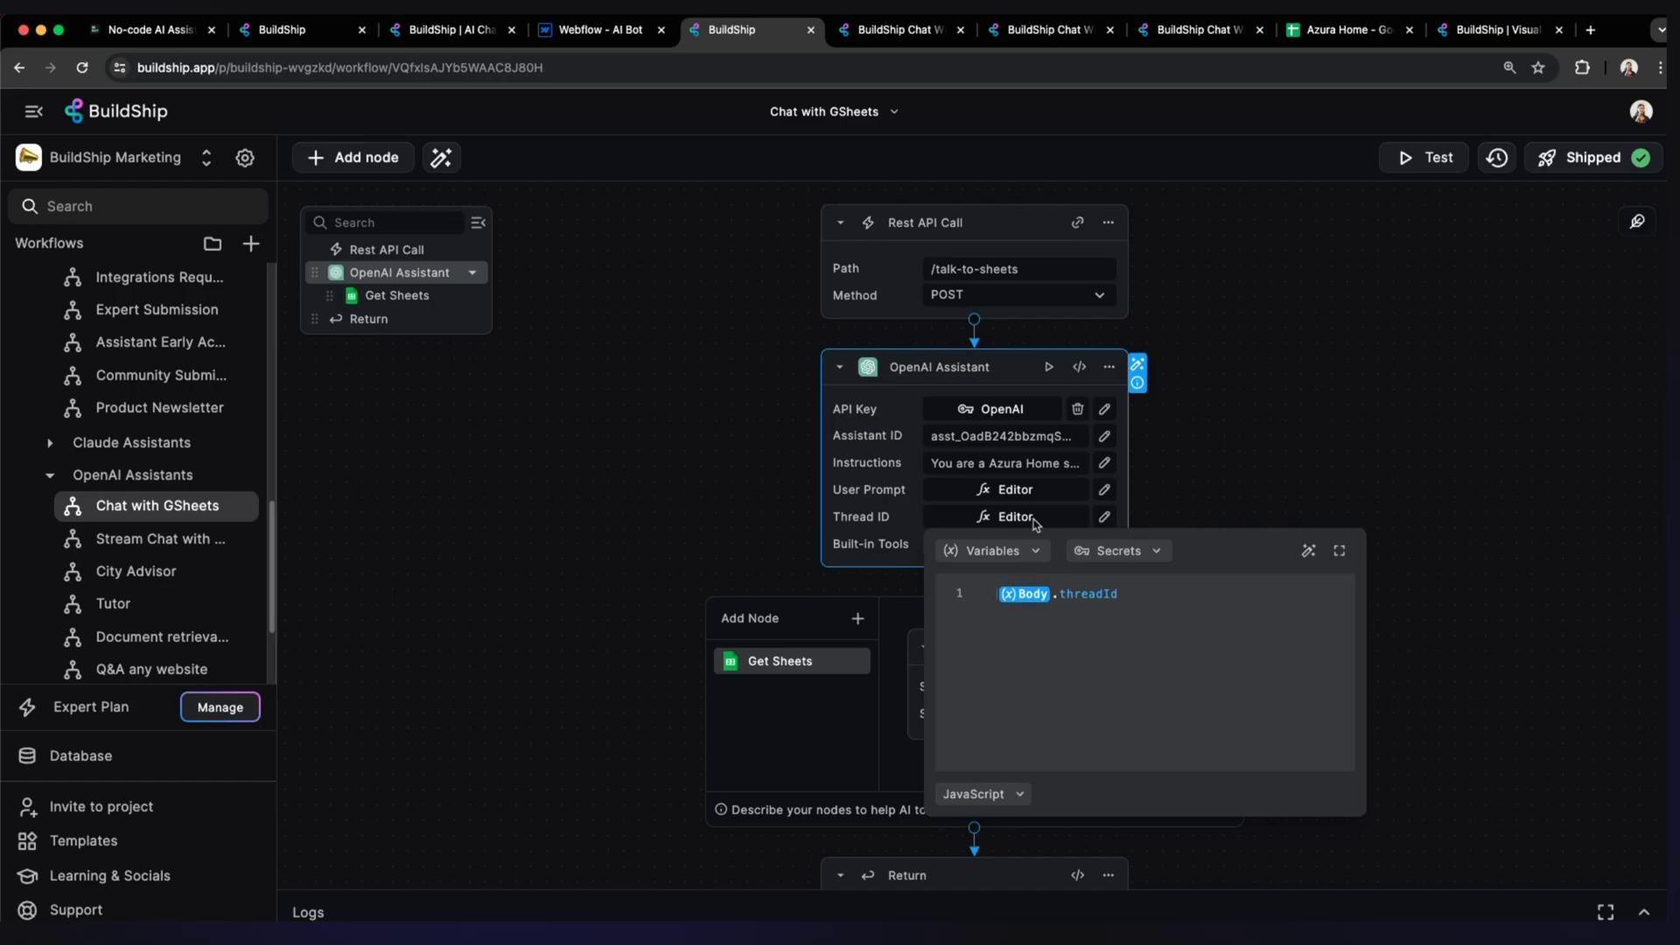
left_click(1238, 484)
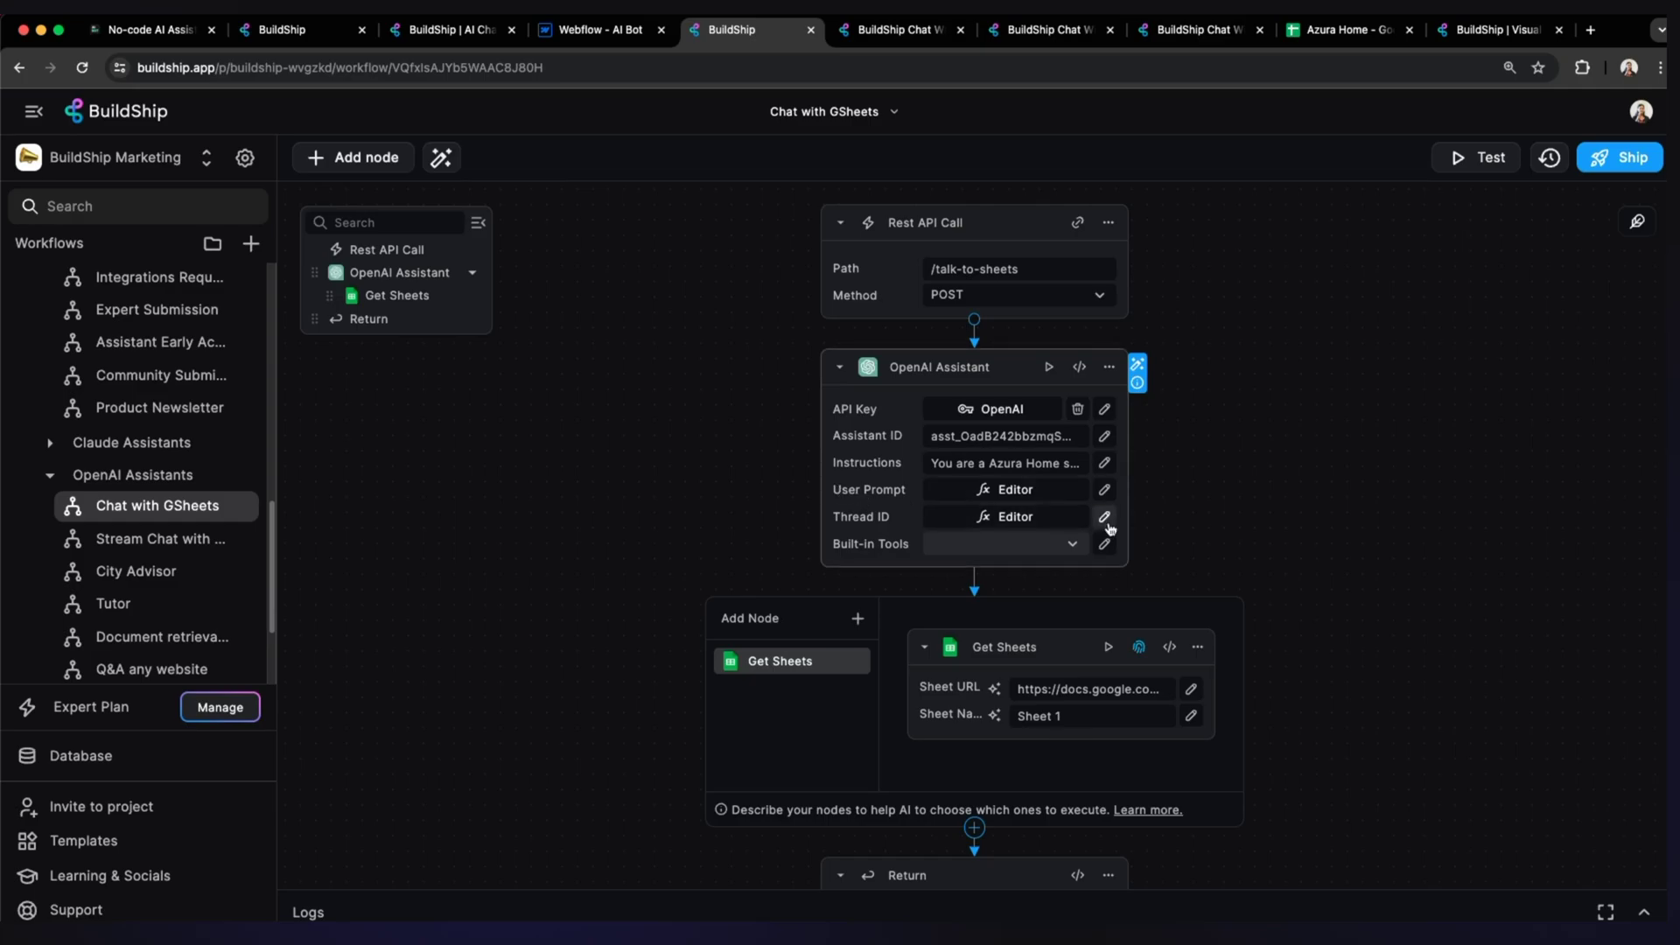
left_click(146, 35)
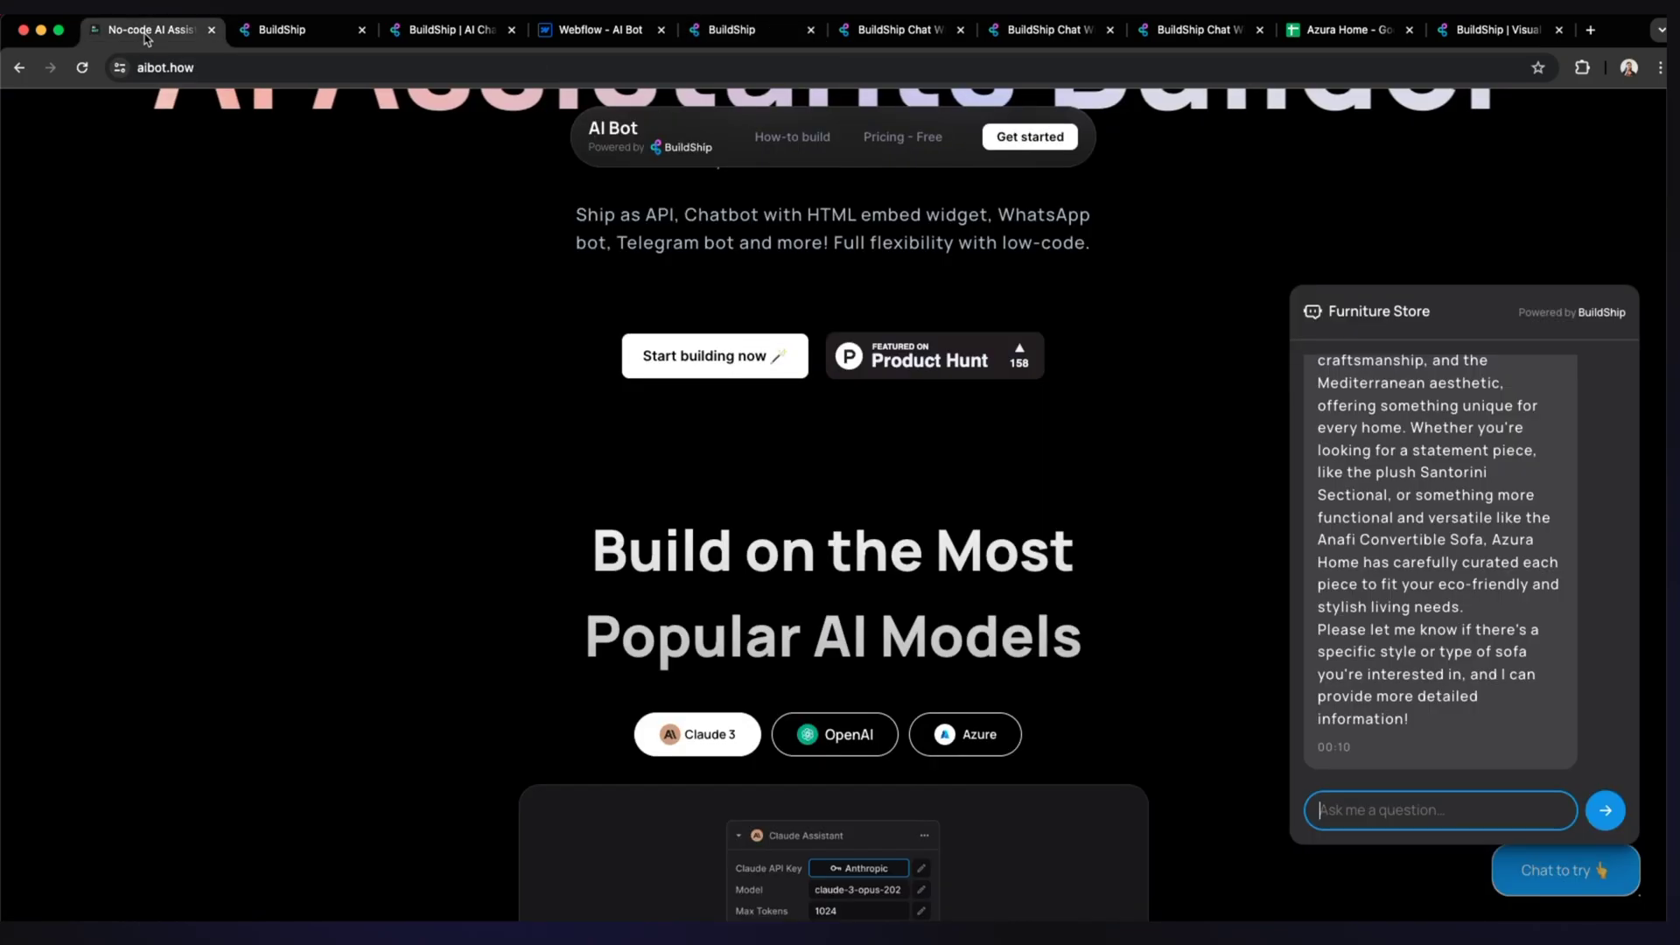